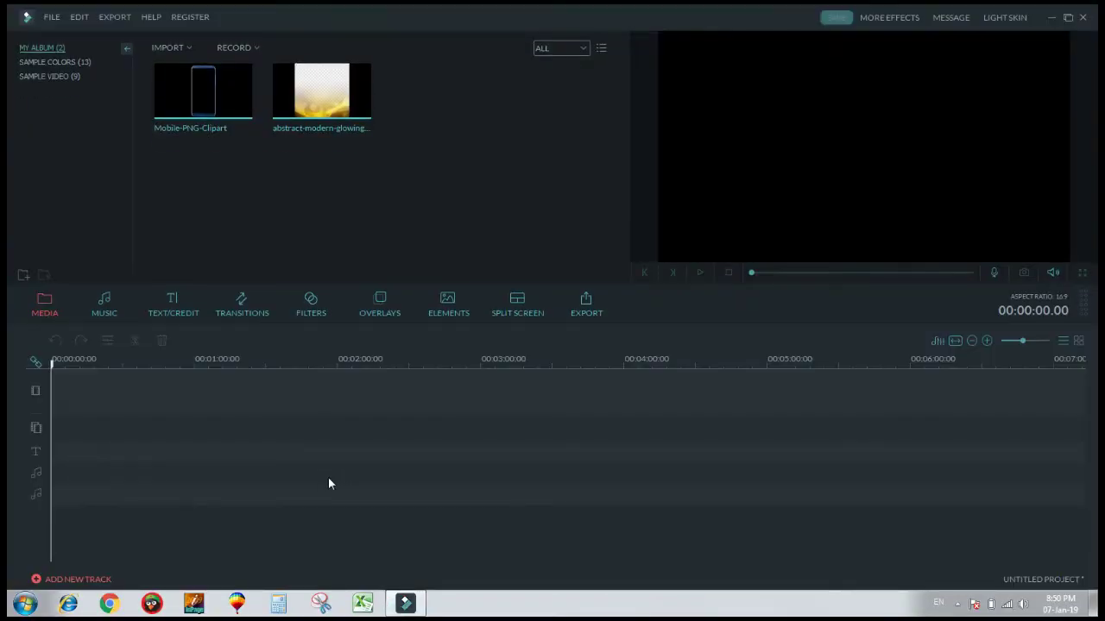
Step: Place the Rec#05 recording from the desktop on the video track and delete it from the media library
{"action": "left_click", "coordinate": [1052, 18]}
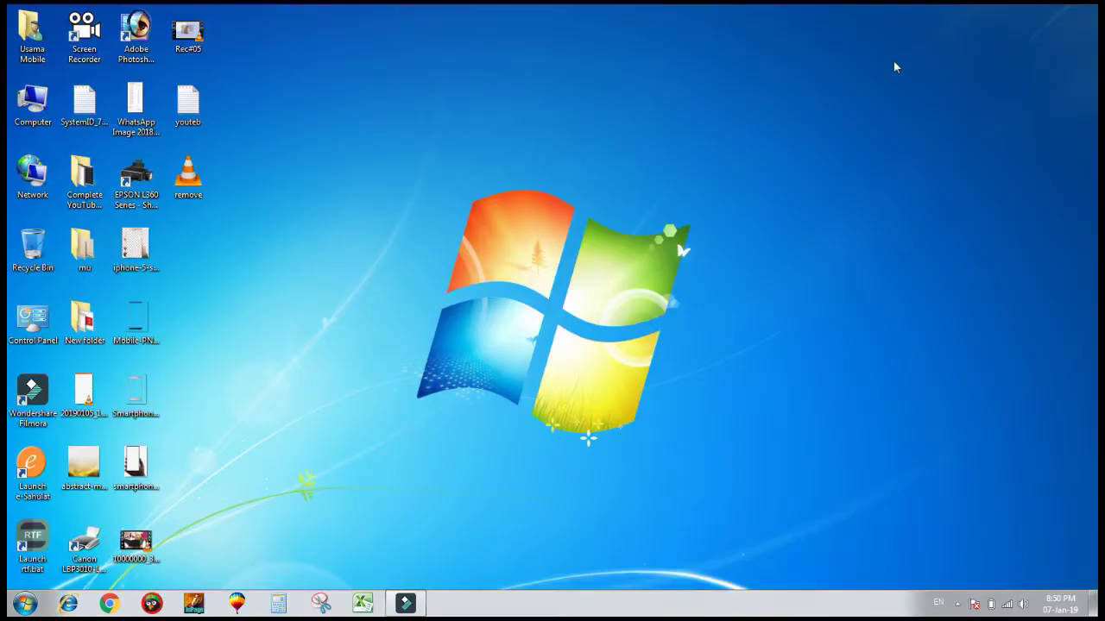
{"action": "left_click_drag", "start_coordinate": [196, 47], "coordinate": [369, 466]}
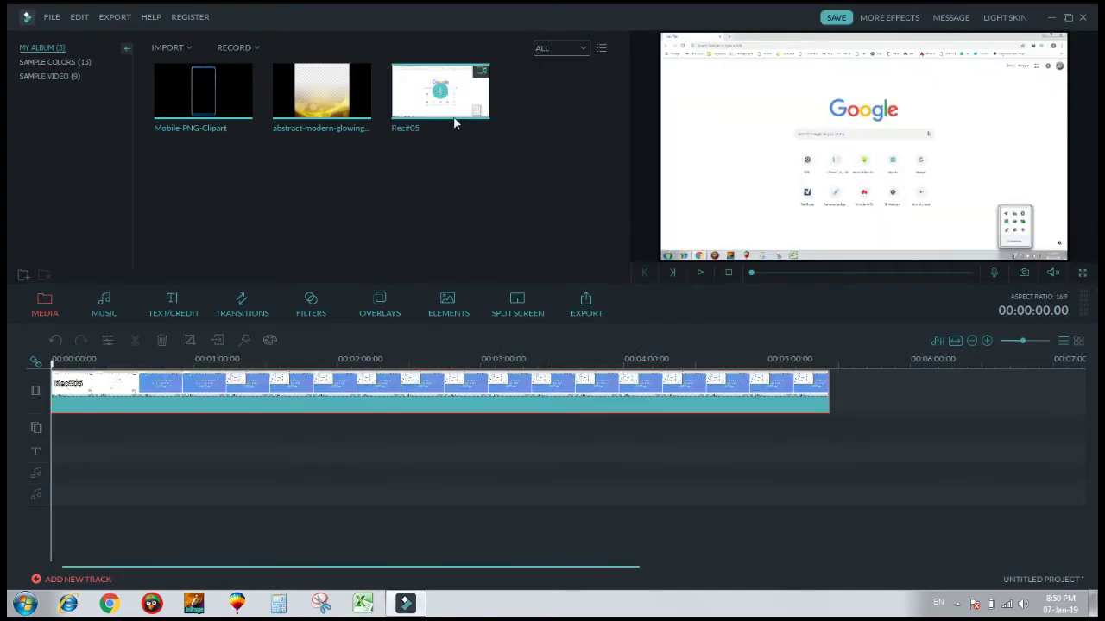
{"action": "right_click", "coordinate": [454, 121]}
{"action": "left_click", "coordinate": [500, 224]}
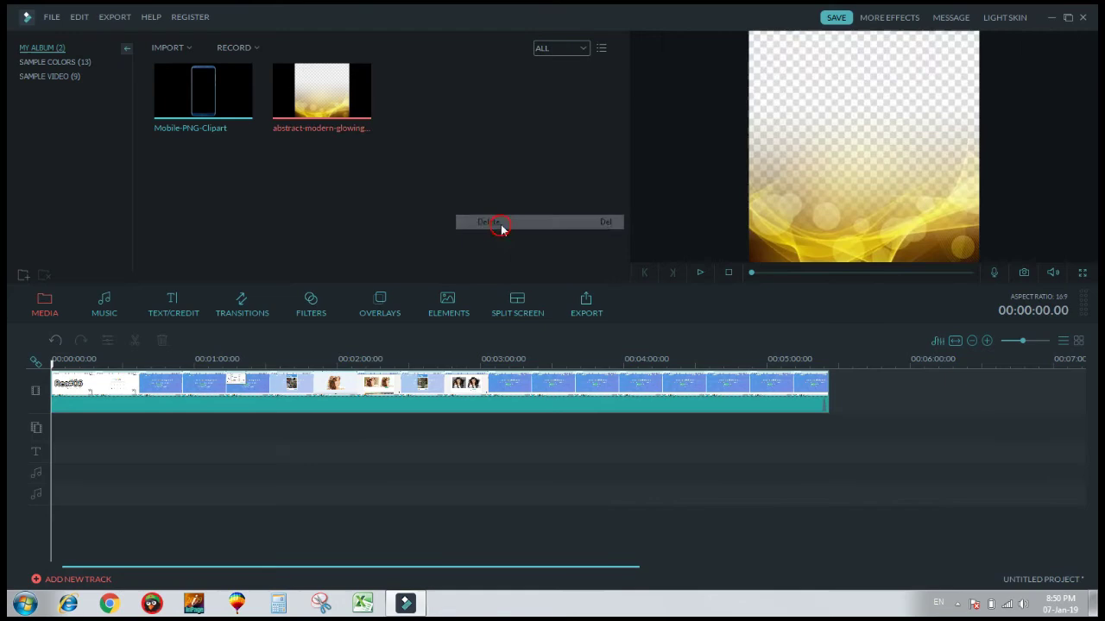
Step: Import the 20190105_183116 video from the desktop into the media library and delete the Rec#05 clip from the timeline
{"action": "left_click", "coordinate": [1051, 17]}
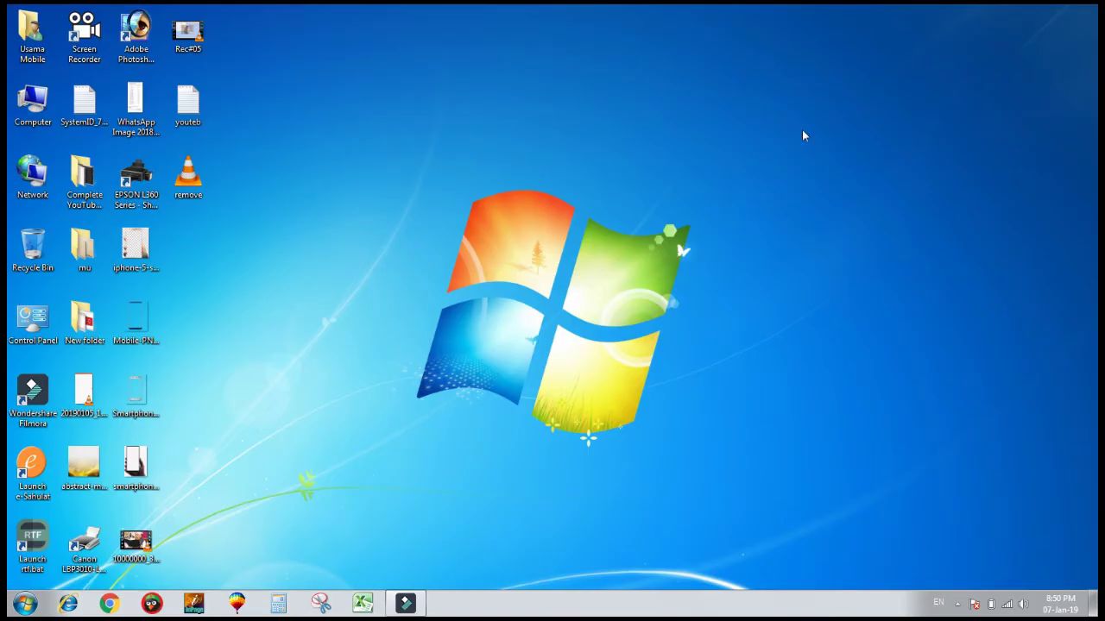
{"action": "left_click_drag", "start_coordinate": [84, 395], "coordinate": [407, 242]}
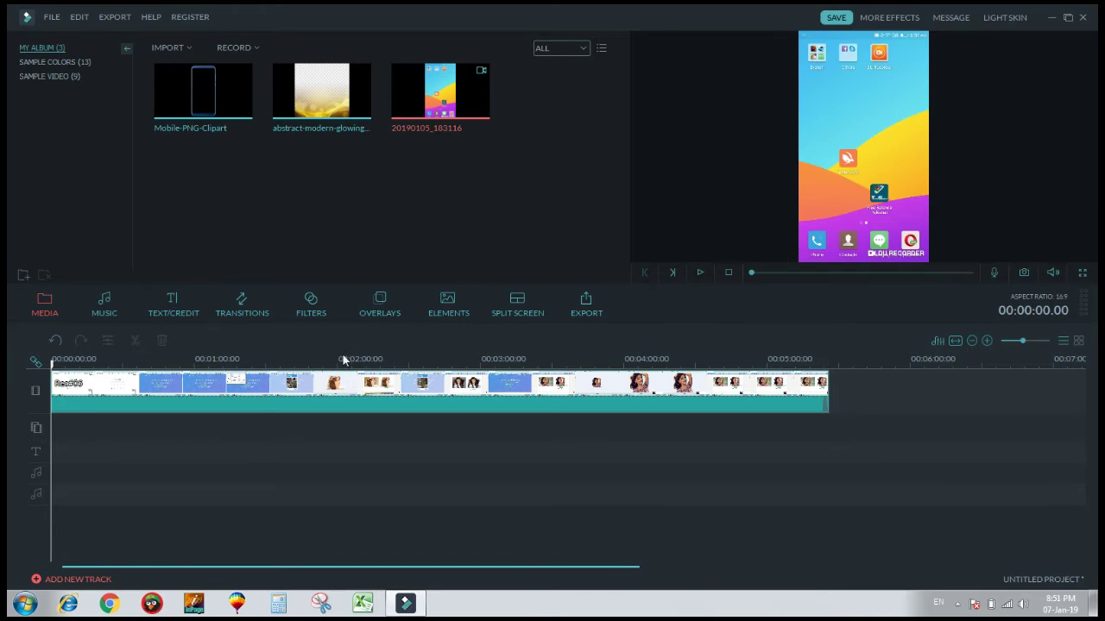
{"action": "right_click", "coordinate": [356, 405]}
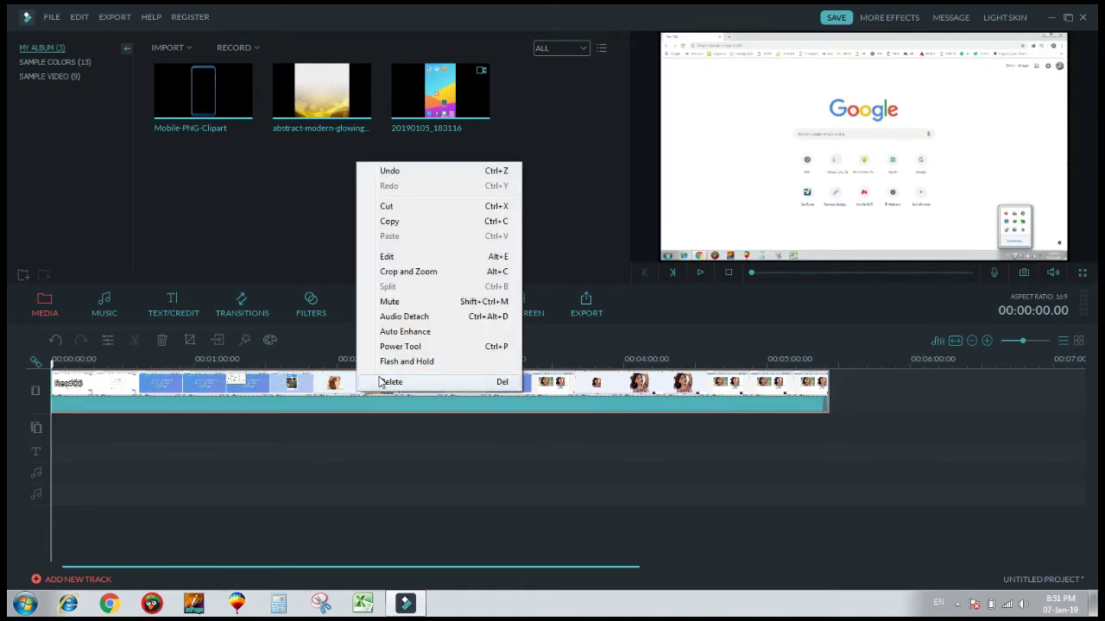
{"action": "left_click", "coordinate": [381, 382]}
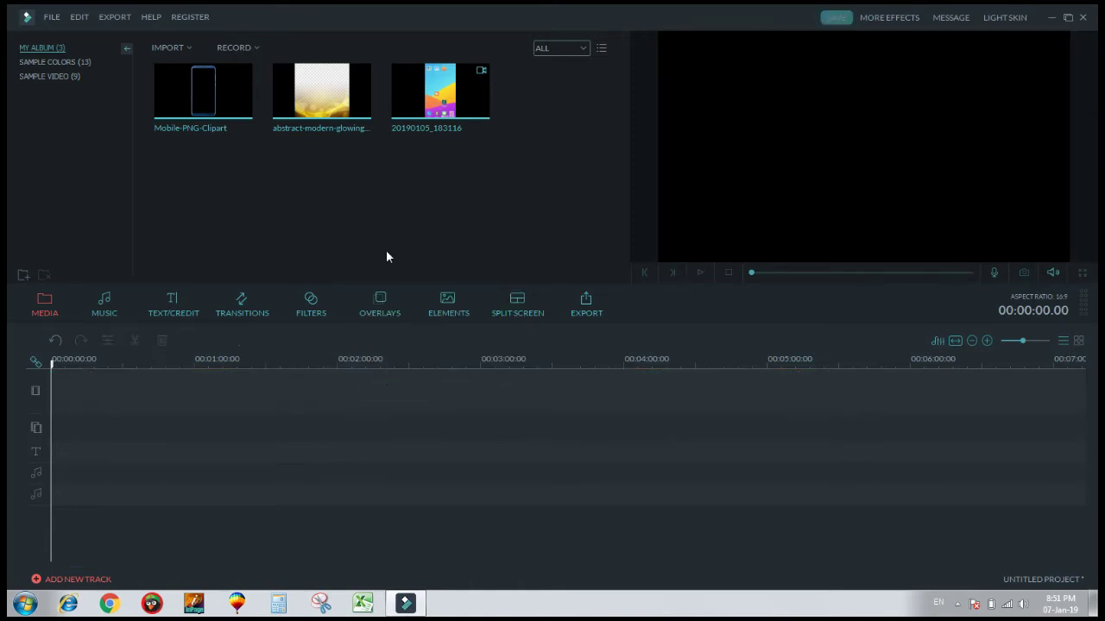
Step: Add the 20190105_183116 video from the media library to the start of the video track
{"action": "mouse_move", "coordinate": [442, 97]}
{"action": "left_click", "coordinate": [441, 98]}
{"action": "left_click", "coordinate": [441, 95]}
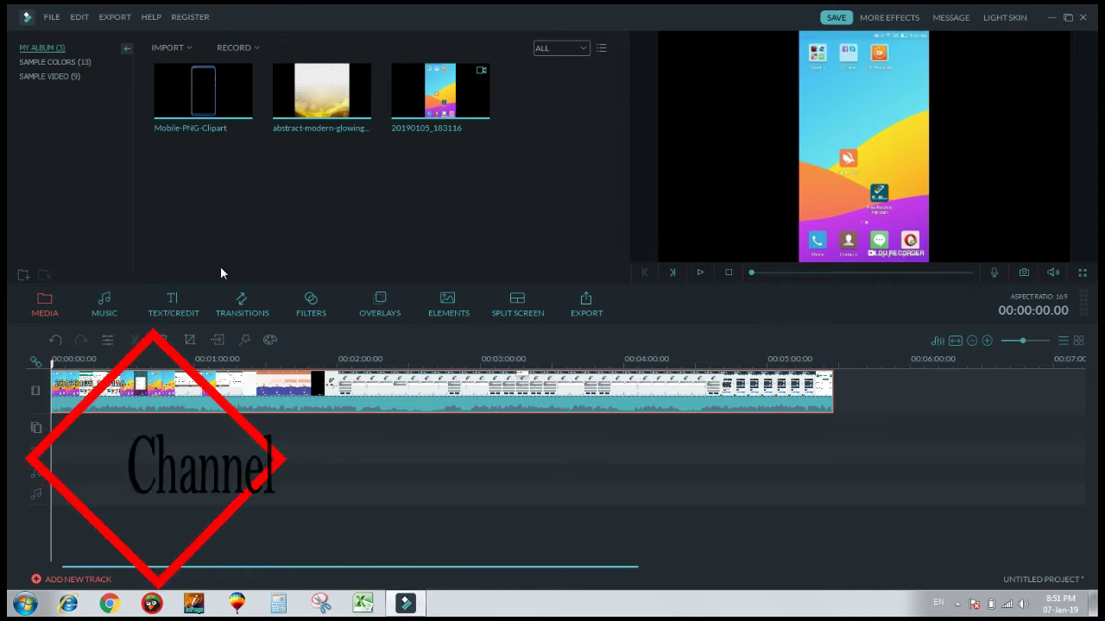
{"action": "left_click", "coordinate": [104, 311]}
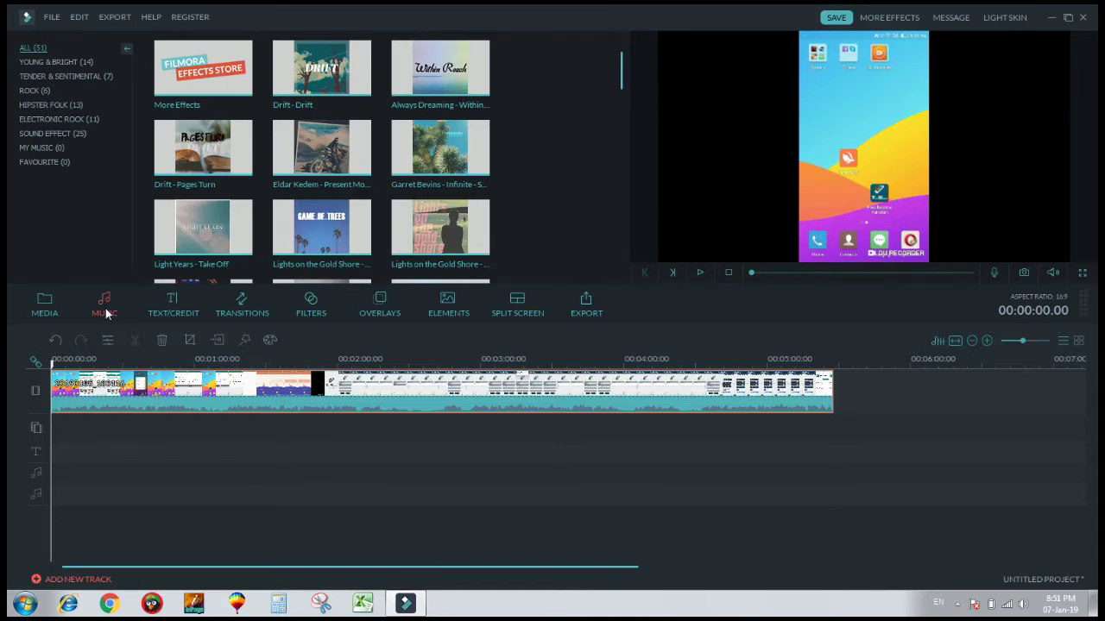
{"action": "left_click", "coordinate": [44, 313]}
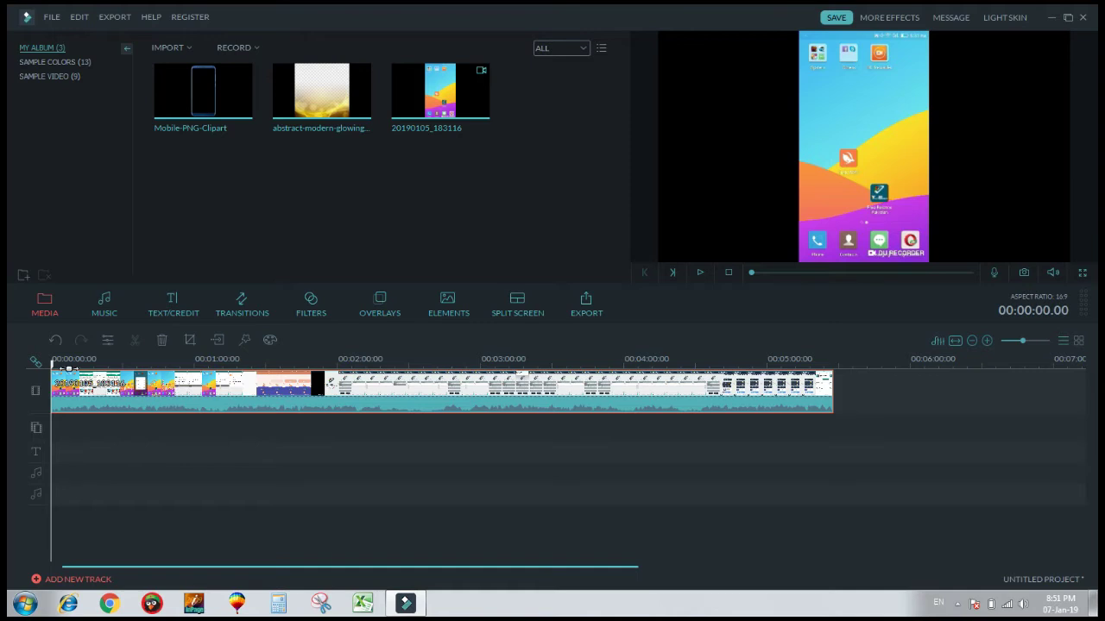
Step: Split the 20190105_183116 clip on the video track at 00:00:29.17
{"action": "left_click_drag", "start_coordinate": [53, 364], "coordinate": [120, 364]}
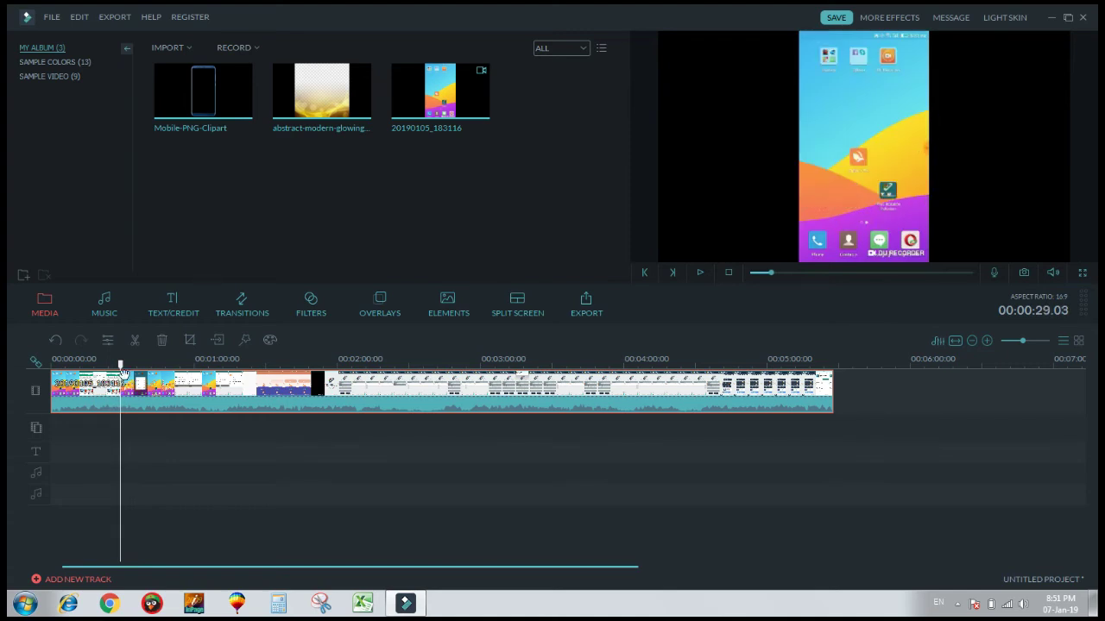
{"action": "left_click_drag", "start_coordinate": [121, 364], "coordinate": [122, 364]}
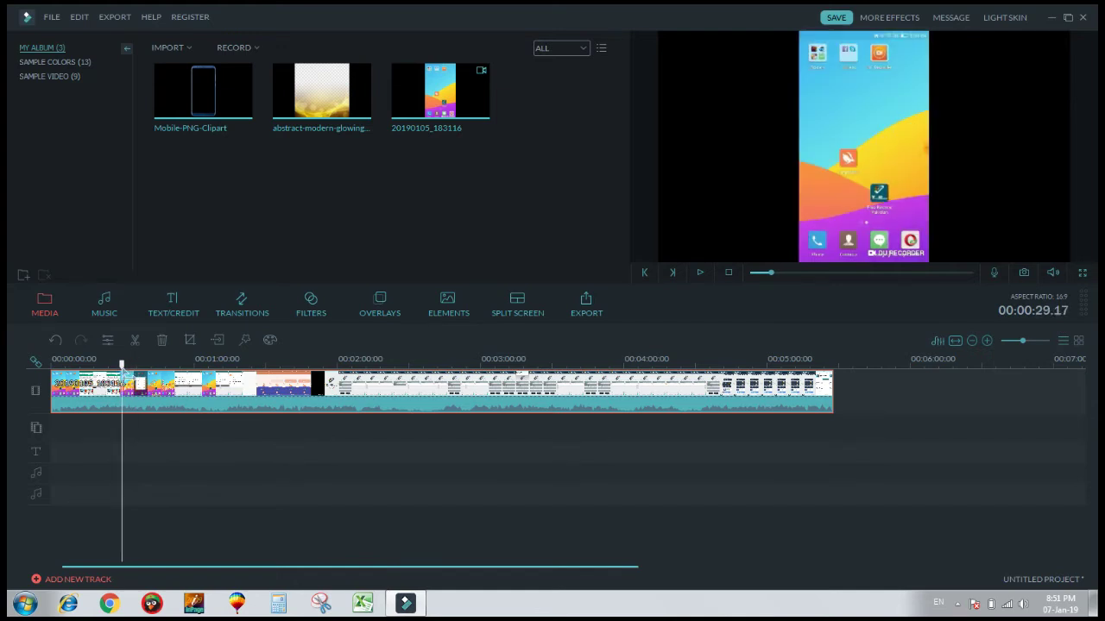
{"action": "left_click", "coordinate": [133, 342]}
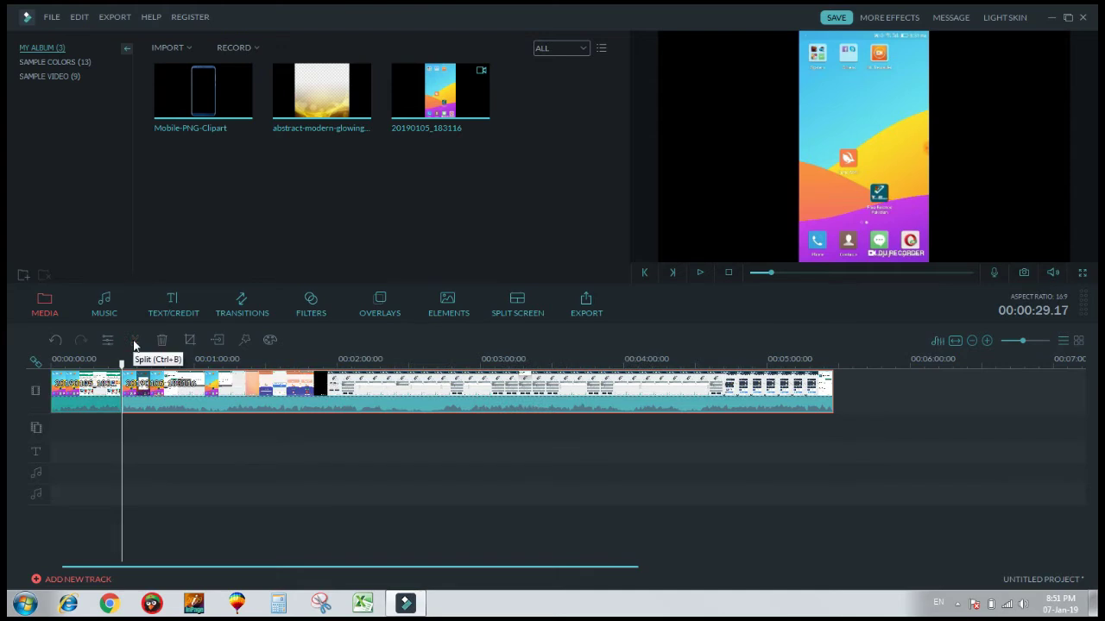
{"action": "left_click", "coordinate": [161, 458]}
{"action": "key", "text": "Home"}
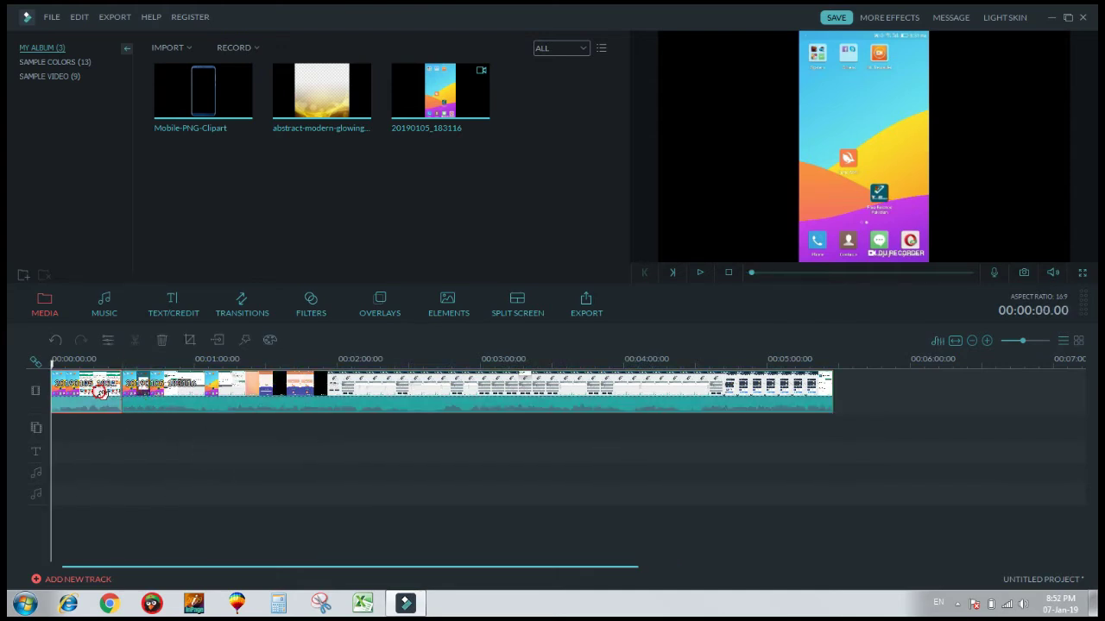
{"action": "double_click", "coordinate": [100, 392]}
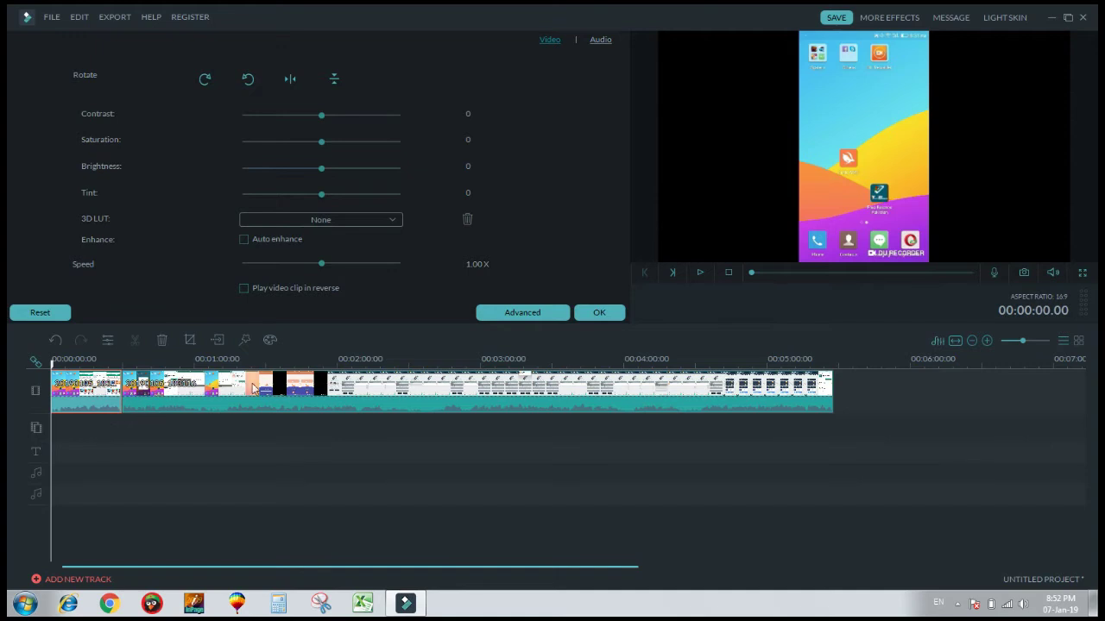
{"action": "left_click", "coordinate": [599, 312]}
Step: Delete the first segment of the split clip, before the cut, from the video track
{"action": "left_click", "coordinate": [146, 395]}
{"action": "left_click", "coordinate": [98, 390]}
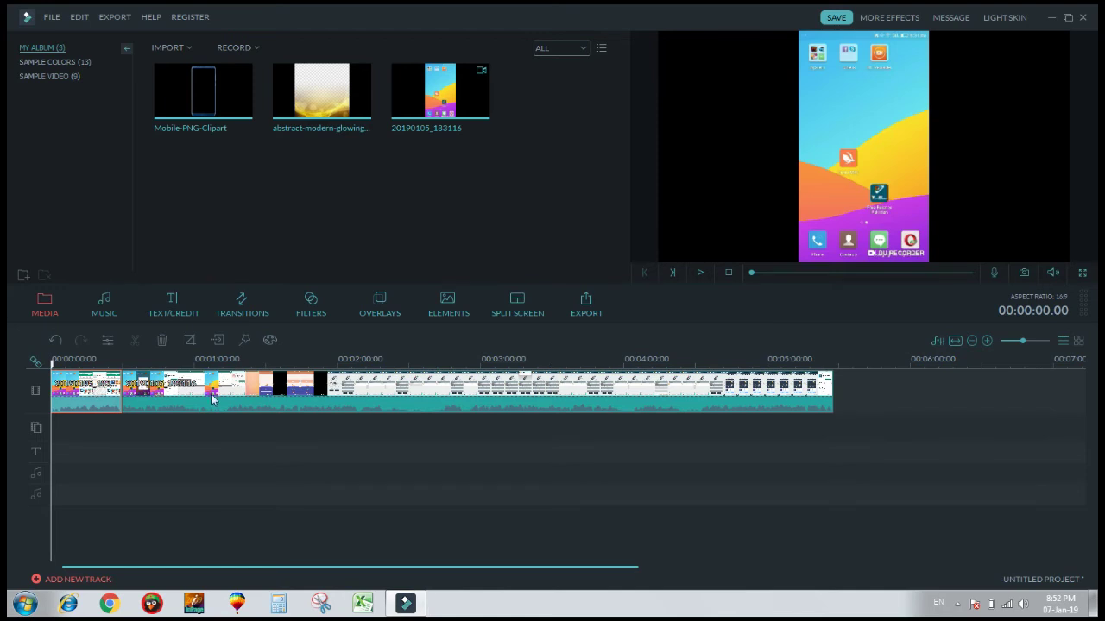
{"action": "left_click", "coordinate": [178, 386]}
{"action": "right_click", "coordinate": [95, 392]}
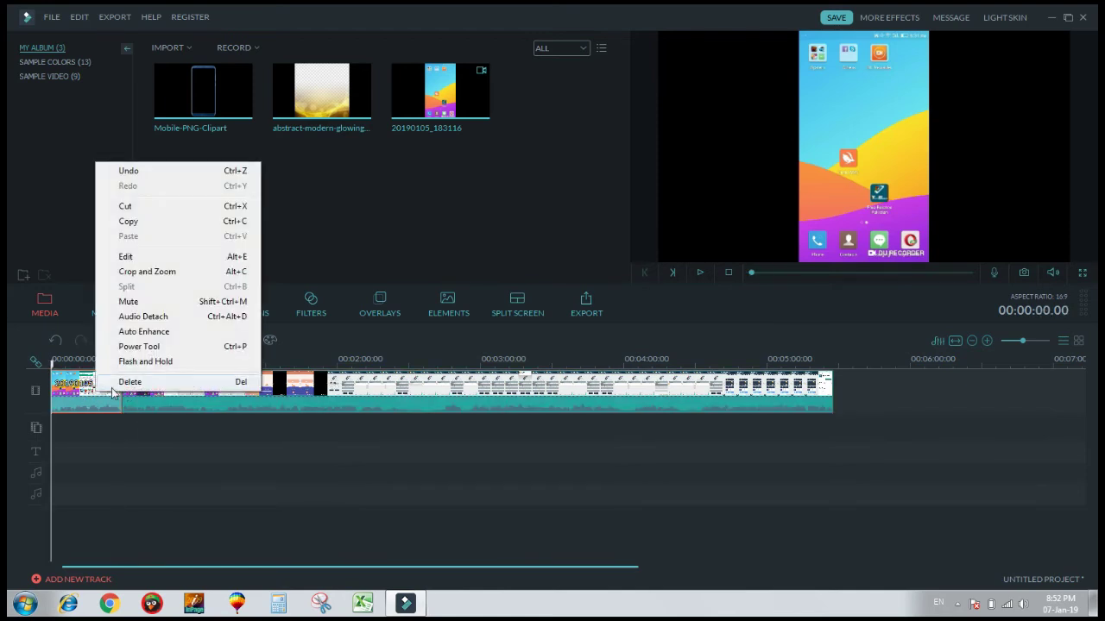
{"action": "left_click", "coordinate": [119, 384]}
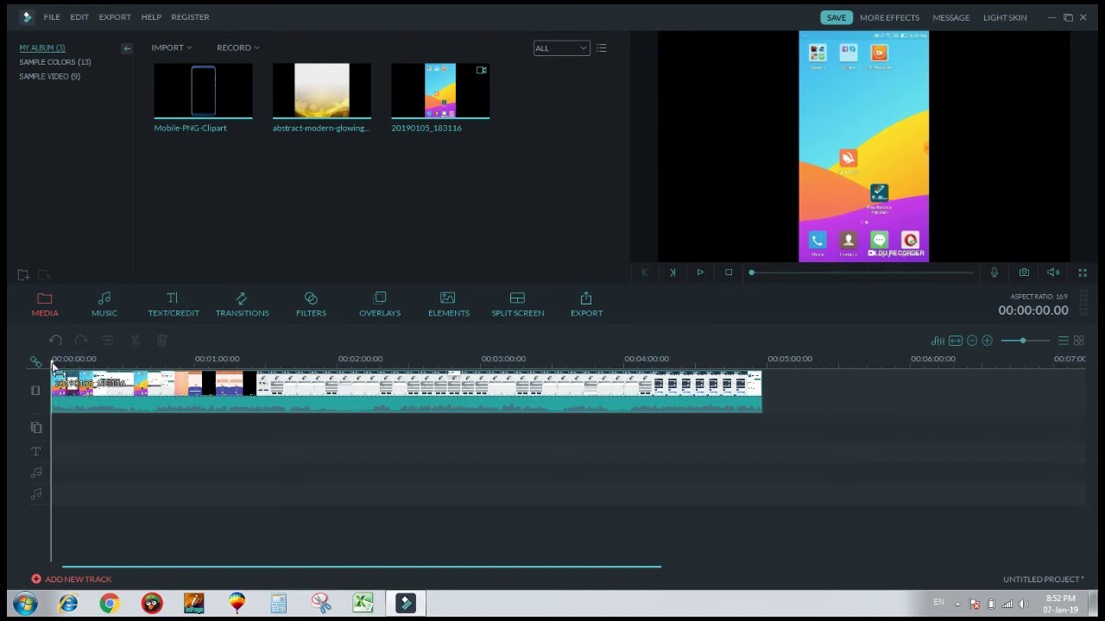
Step: Split the remaining clip on the video track at 00:01:50.00, where the mobile number is being entered
{"action": "left_click_drag", "start_coordinate": [53, 367], "coordinate": [312, 384]}
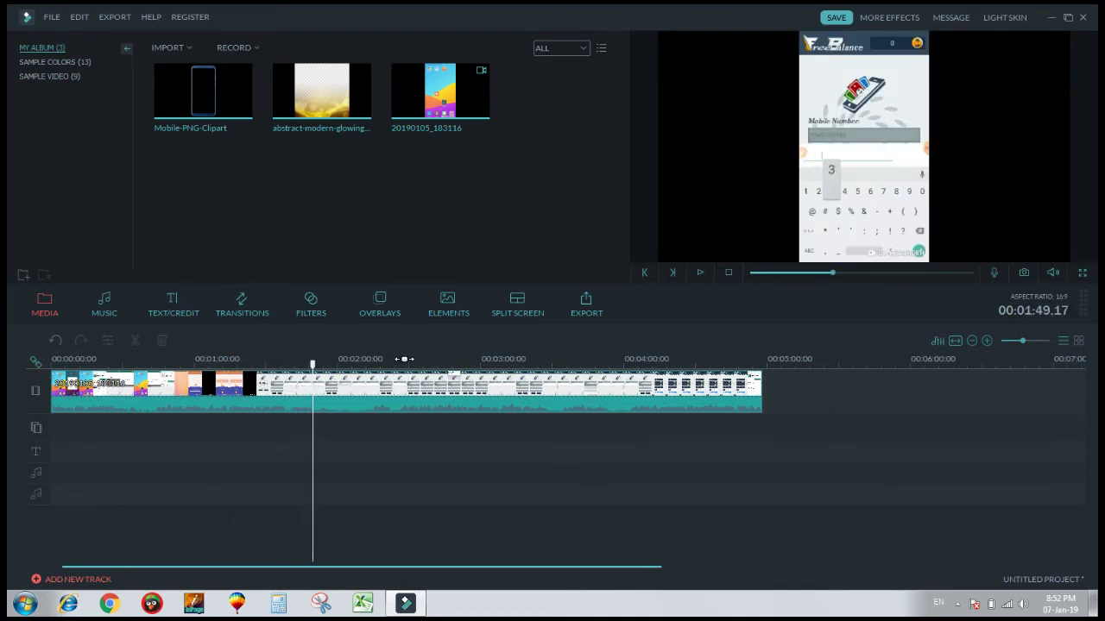
{"action": "left_click", "coordinate": [403, 358]}
{"action": "left_click_drag", "start_coordinate": [402, 365], "coordinate": [313, 361]}
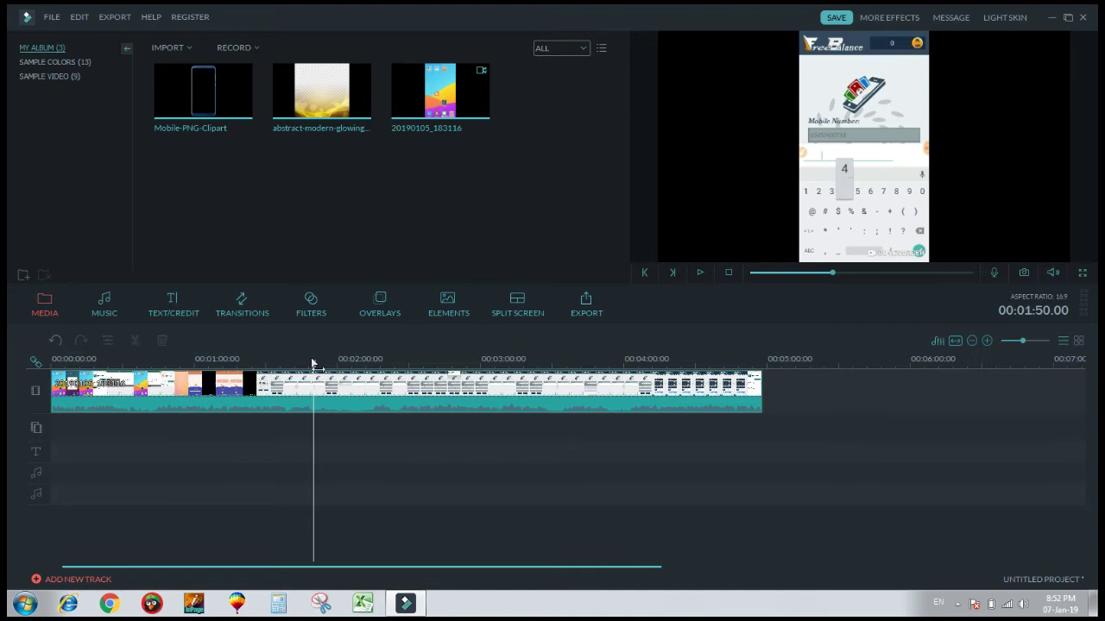
{"action": "left_click", "coordinate": [315, 389]}
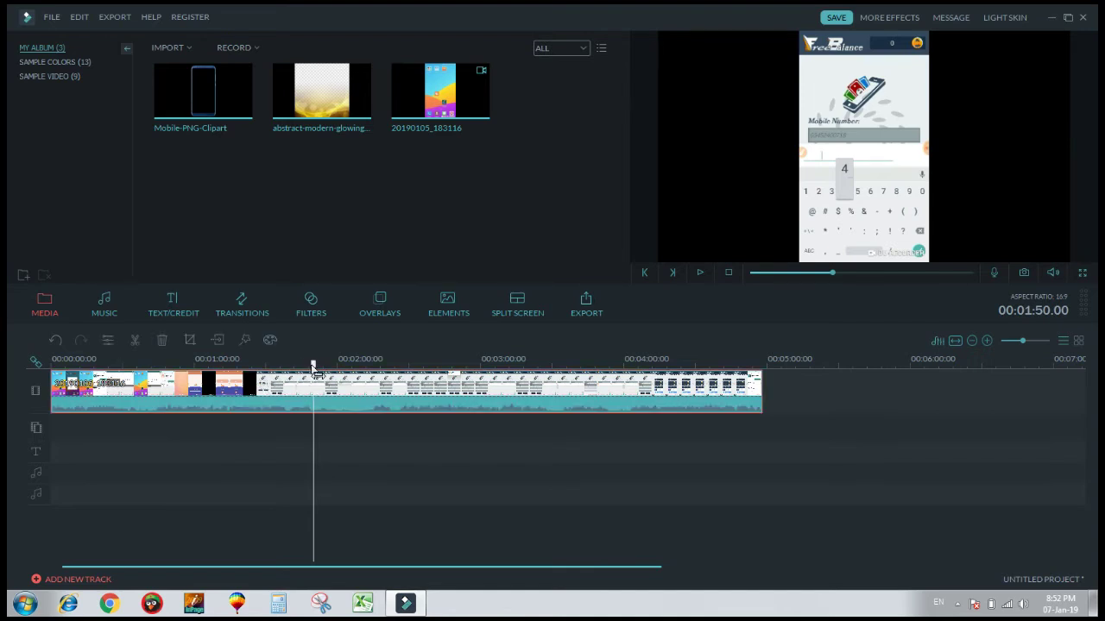
{"action": "left_click", "coordinate": [135, 342]}
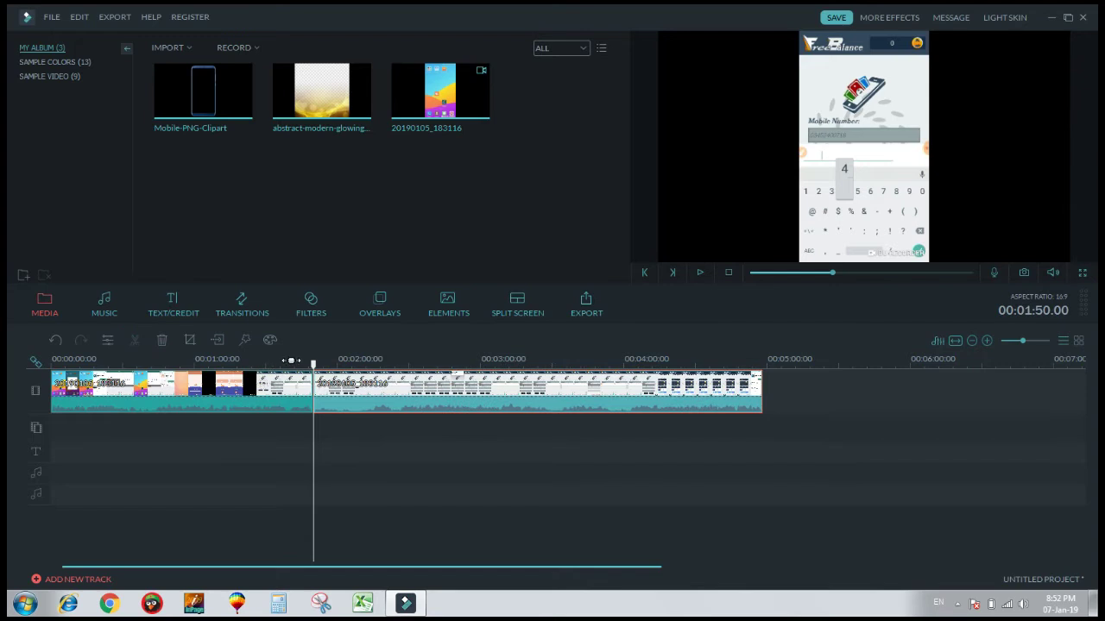
Step: Play a few seconds of the second segment from 00:02:25.10 and turn the preview volume down to minimum
{"action": "left_click_drag", "start_coordinate": [313, 365], "coordinate": [398, 365]}
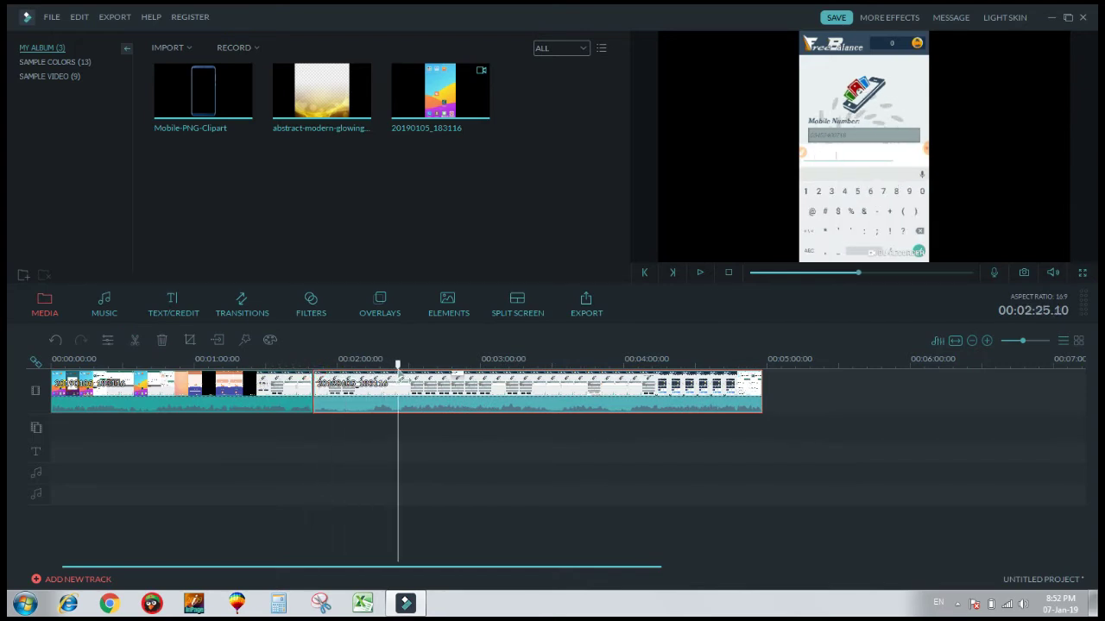
{"action": "left_click", "coordinate": [697, 272]}
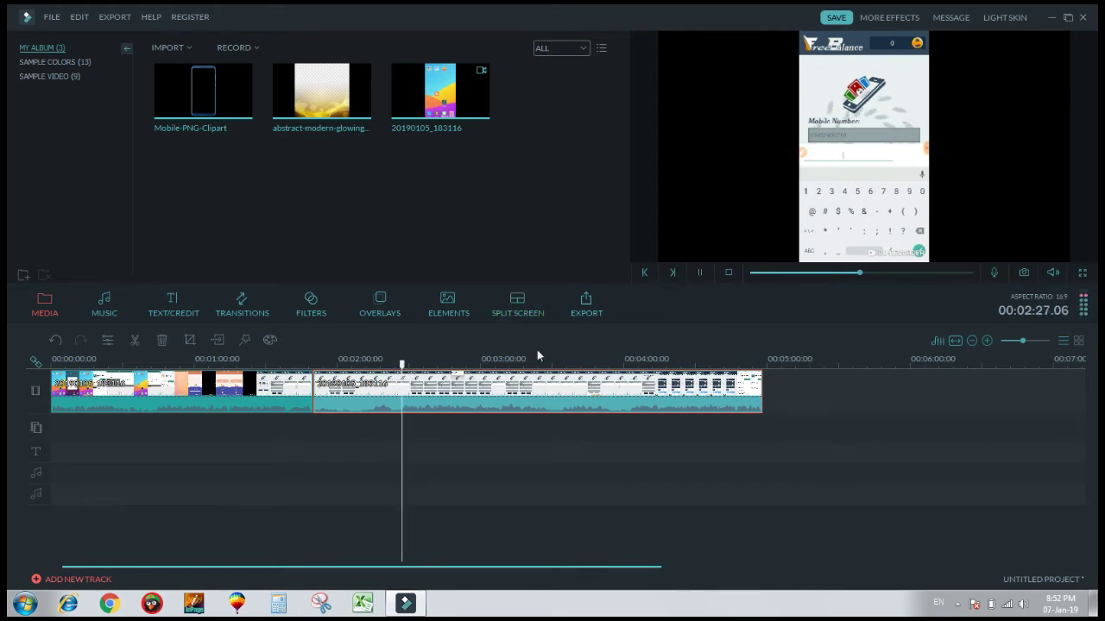
{"action": "left_click", "coordinate": [700, 274]}
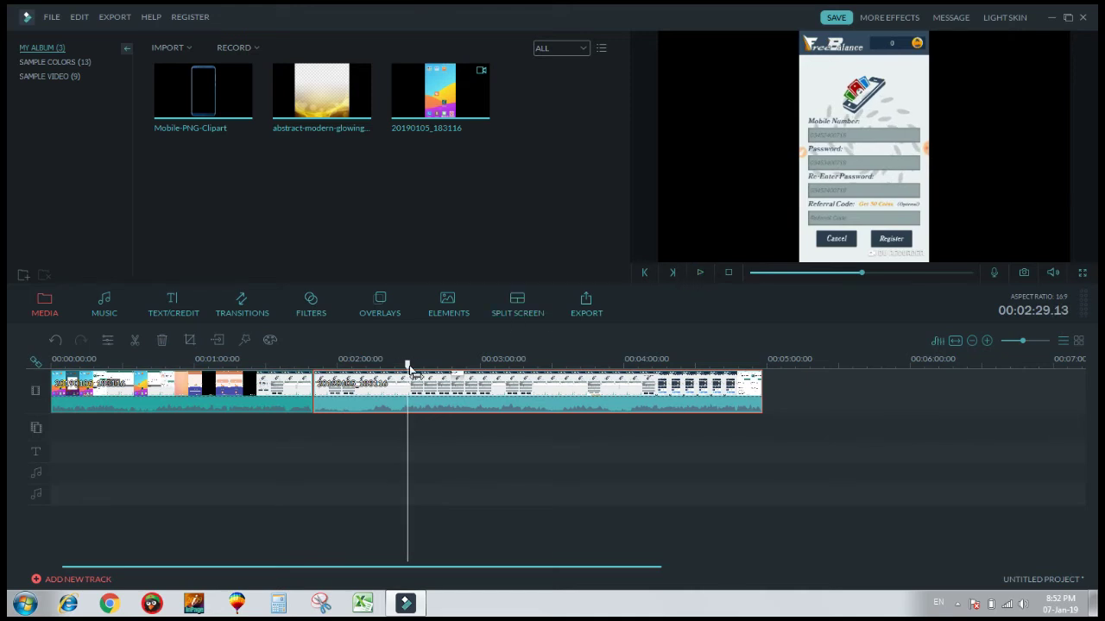
{"action": "left_click", "coordinate": [1055, 259]}
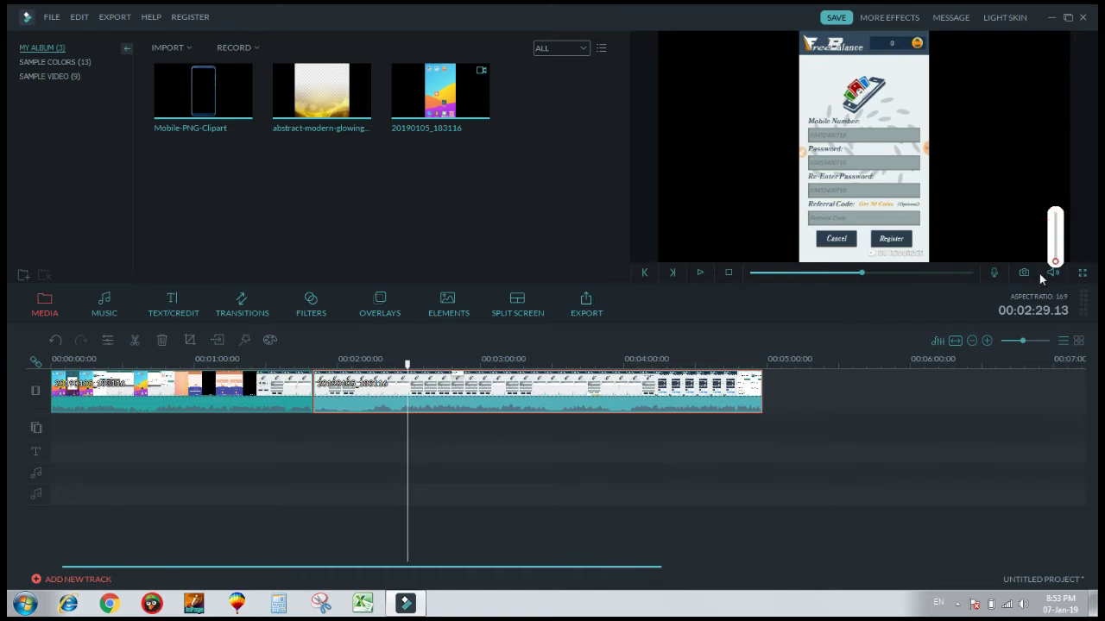
Step: Split the second segment on the video track at 00:02:28.21
{"action": "left_click", "coordinate": [439, 447]}
{"action": "left_click", "coordinate": [406, 364]}
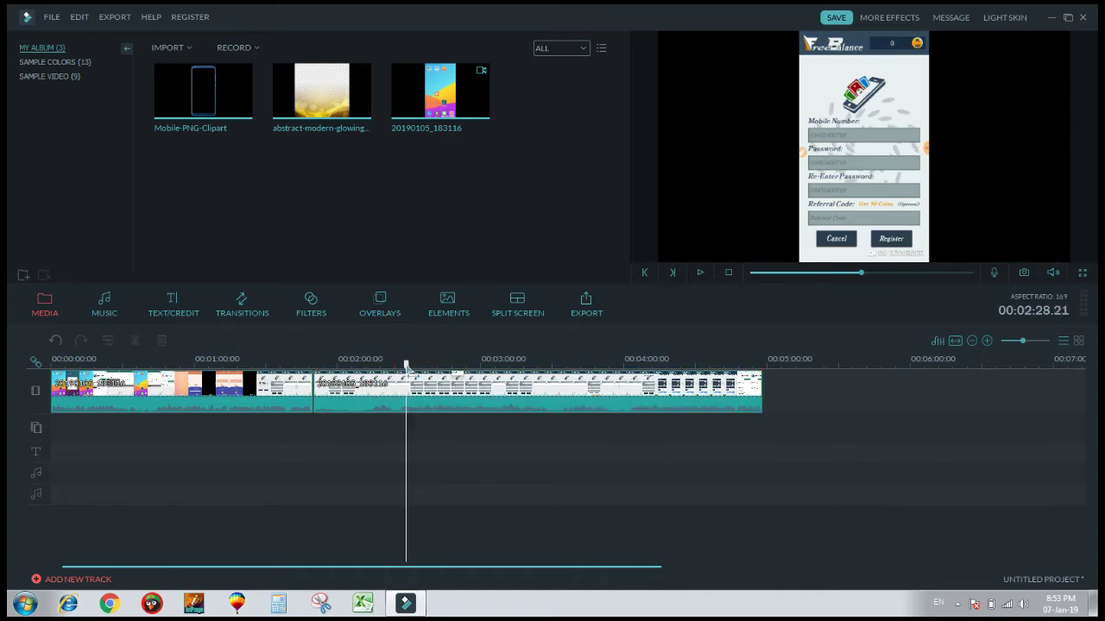
{"action": "left_click", "coordinate": [327, 402]}
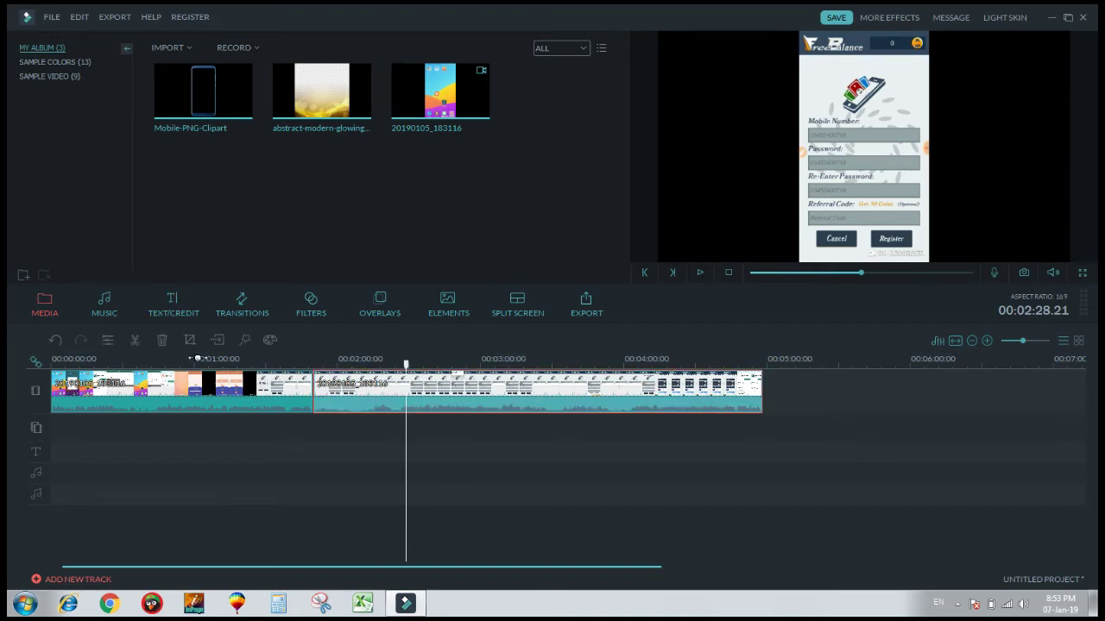
{"action": "left_click", "coordinate": [136, 343]}
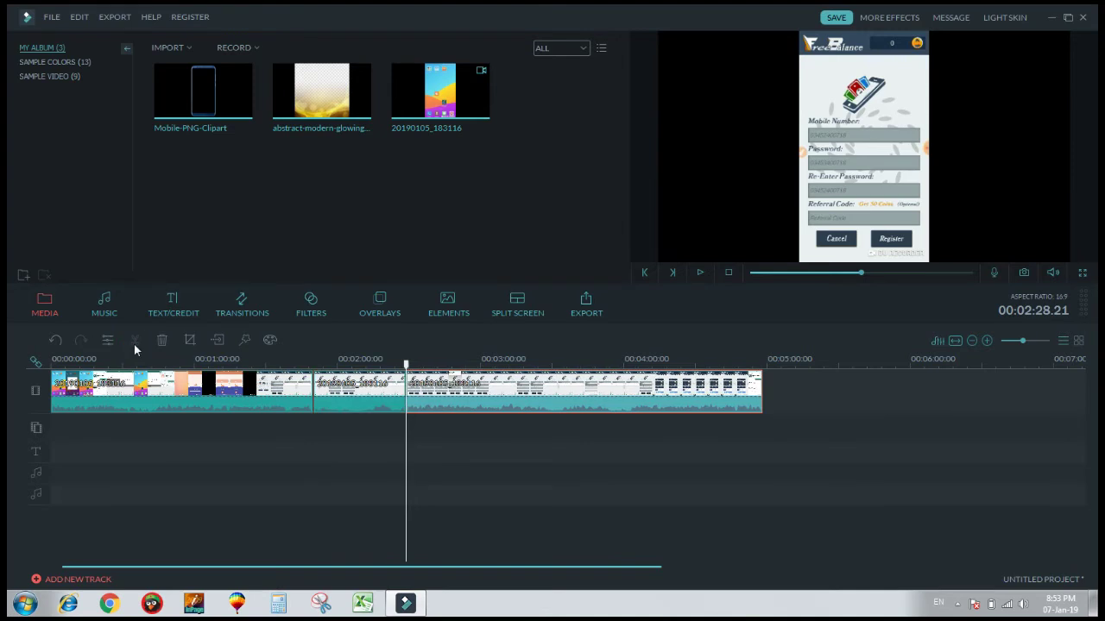
Step: Delete the middle segment between the two cuts and select the clip that follows
{"action": "left_click", "coordinate": [367, 397]}
{"action": "right_click", "coordinate": [367, 397]}
{"action": "left_click", "coordinate": [388, 391]}
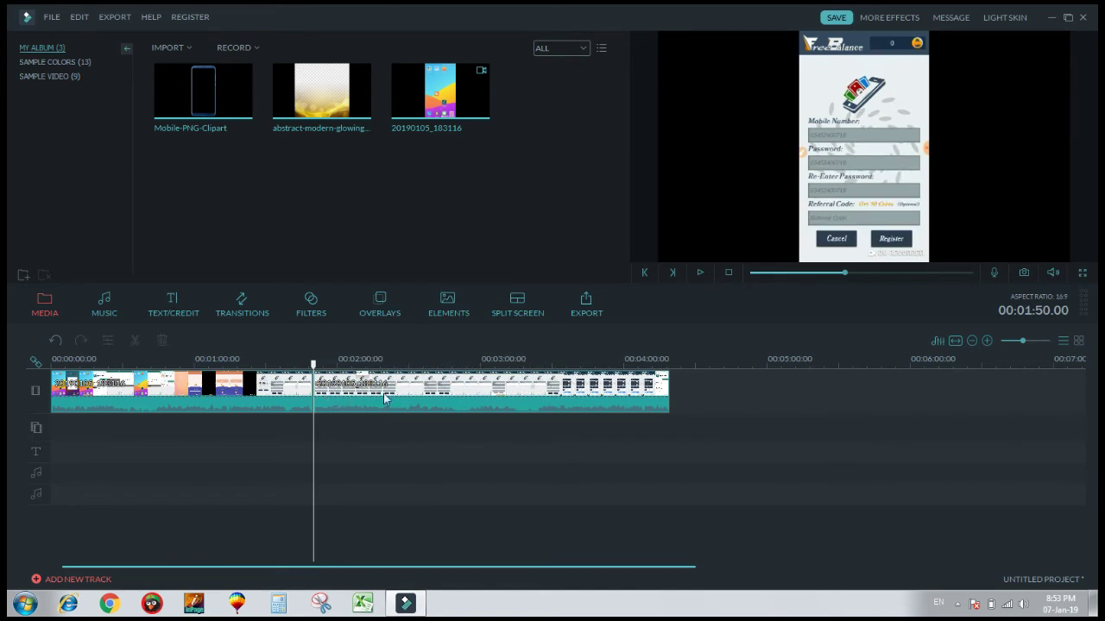
{"action": "left_click_drag", "start_coordinate": [314, 363], "coordinate": [313, 364]}
{"action": "left_click", "coordinate": [345, 393]}
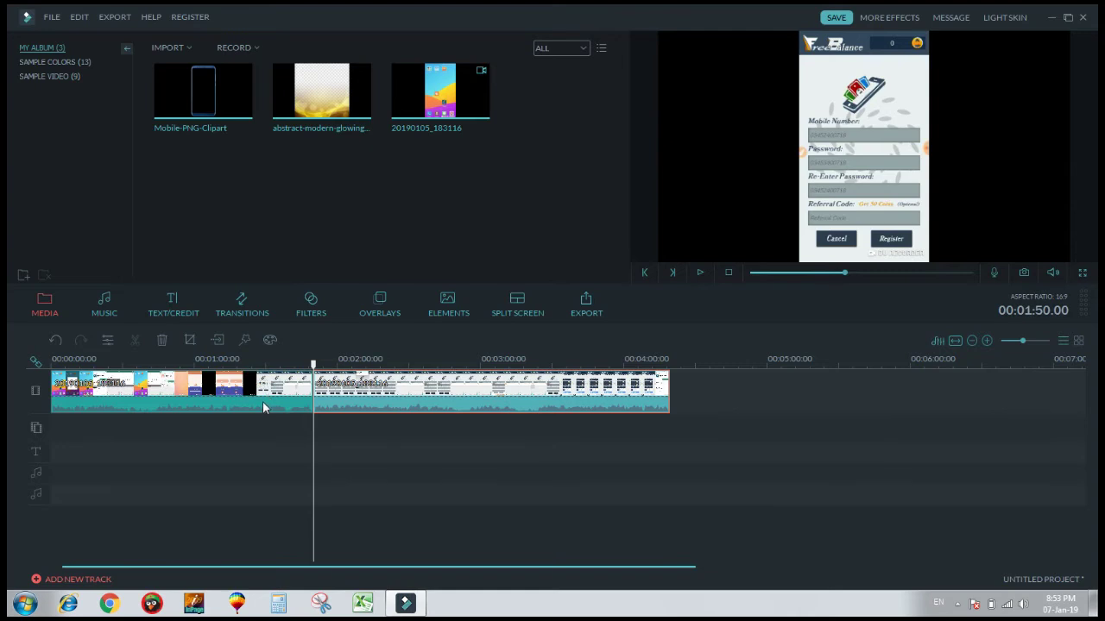
Step: Detach the audio from the first clip on the video track
{"action": "left_click", "coordinate": [262, 400]}
{"action": "right_click", "coordinate": [240, 398]}
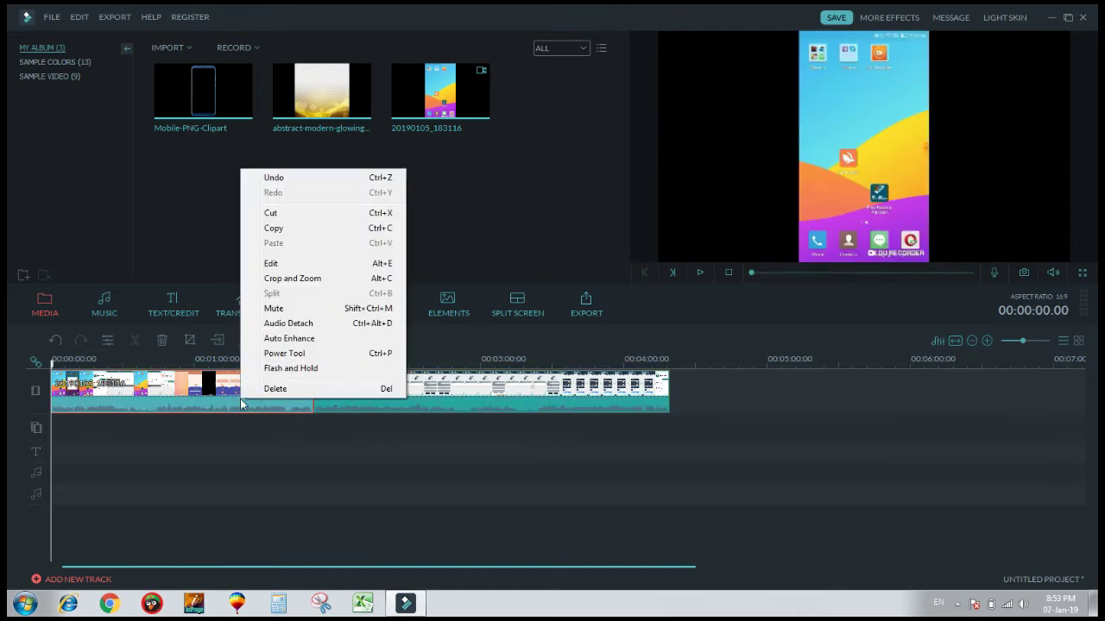
{"action": "left_click", "coordinate": [275, 323]}
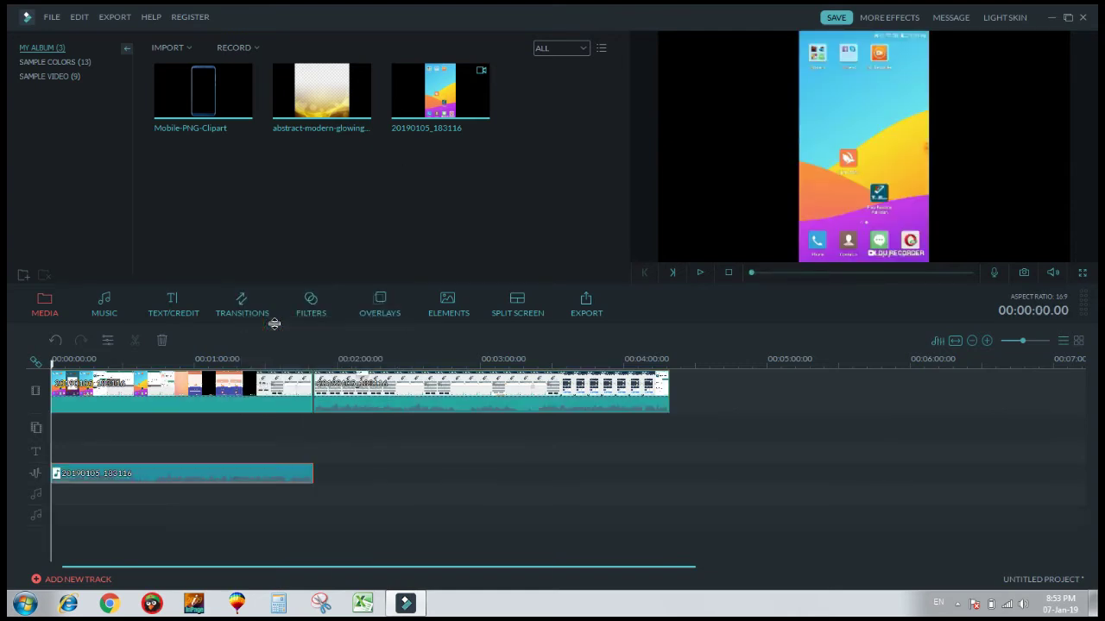
Step: Try to delete the audio clip detached from the first video clip
{"action": "right_click", "coordinate": [246, 393]}
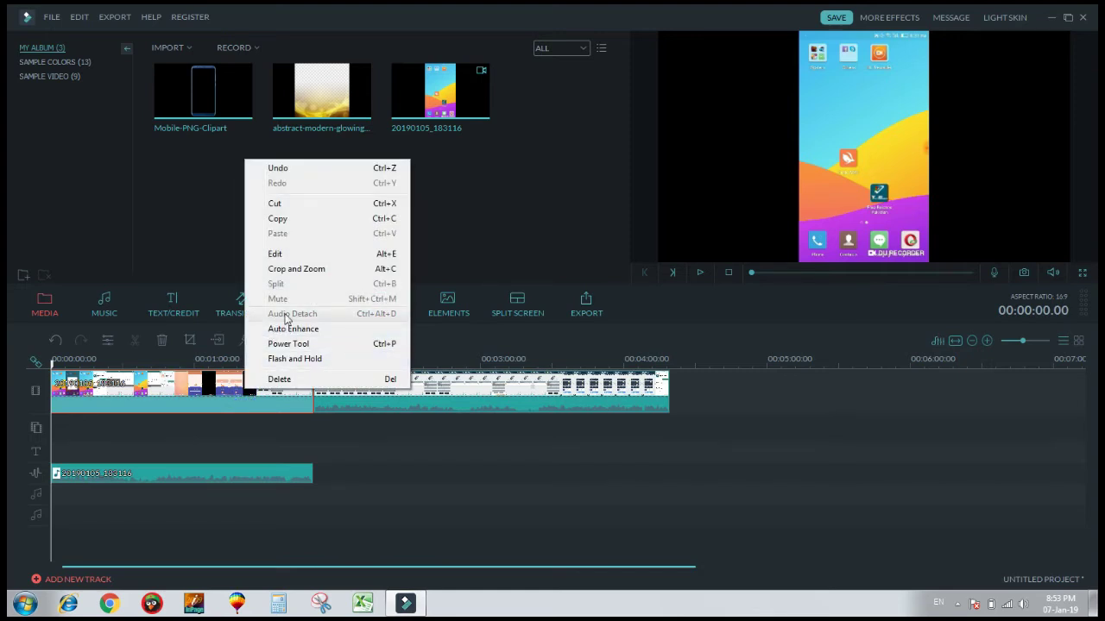
{"action": "left_click", "coordinate": [241, 469]}
{"action": "right_click", "coordinate": [242, 468]}
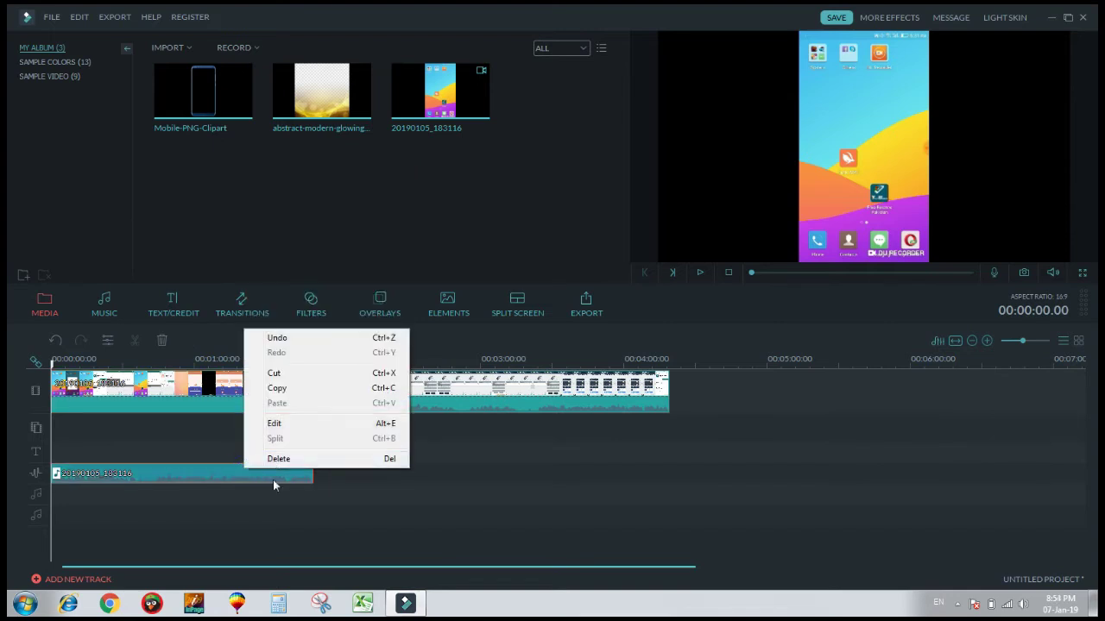
{"action": "left_click", "coordinate": [276, 460]}
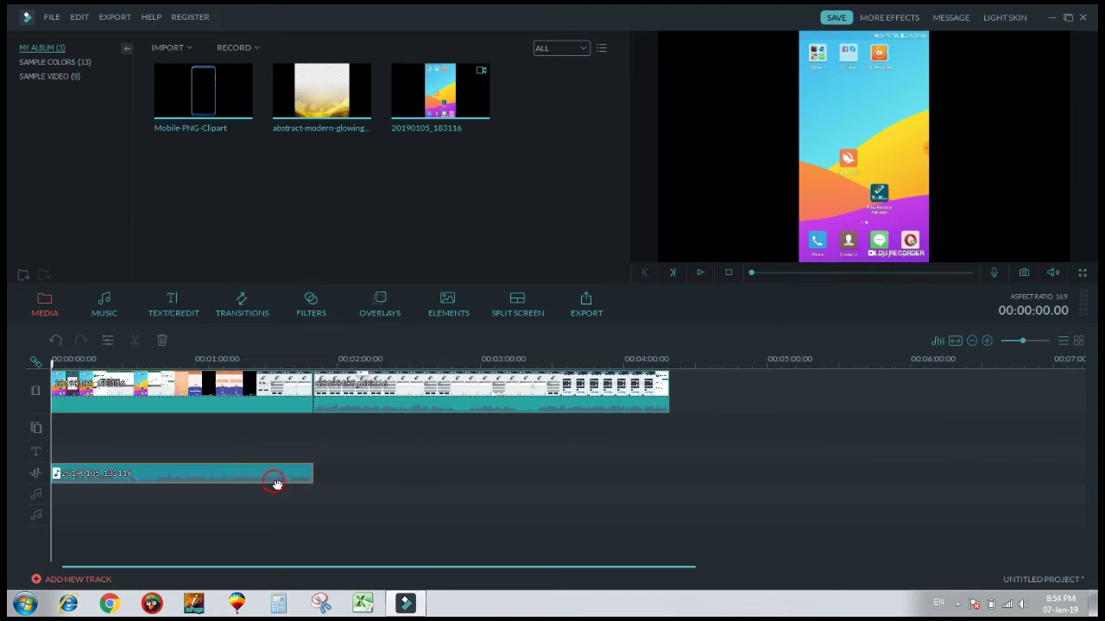
Step: Set the audio volume of the first clip on the video track to 0
{"action": "double_click", "coordinate": [244, 407]}
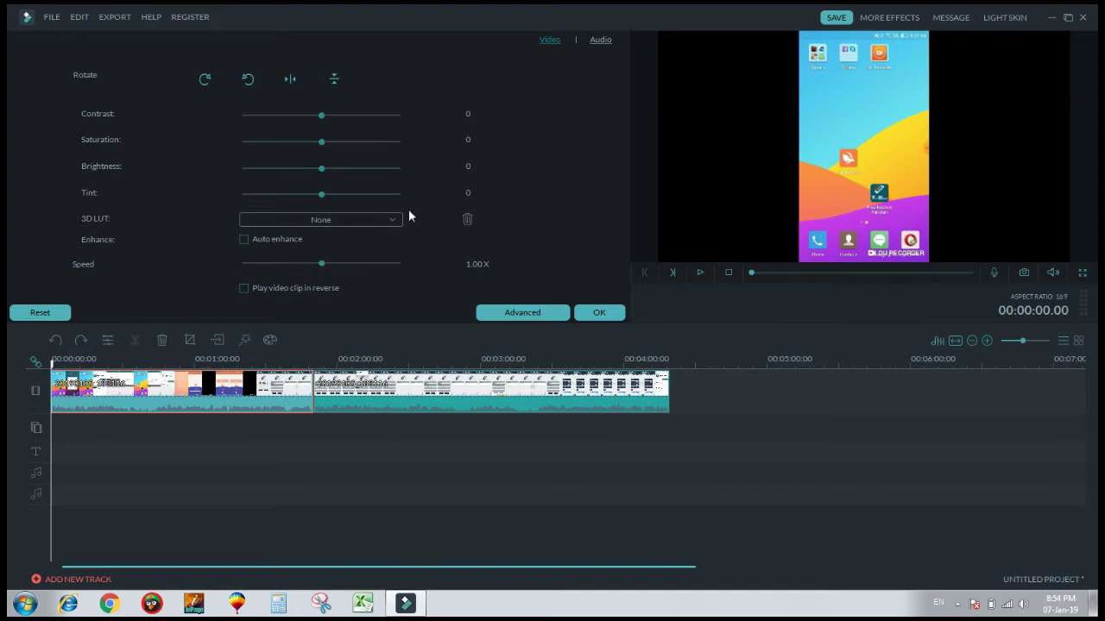
{"action": "left_click", "coordinate": [596, 40]}
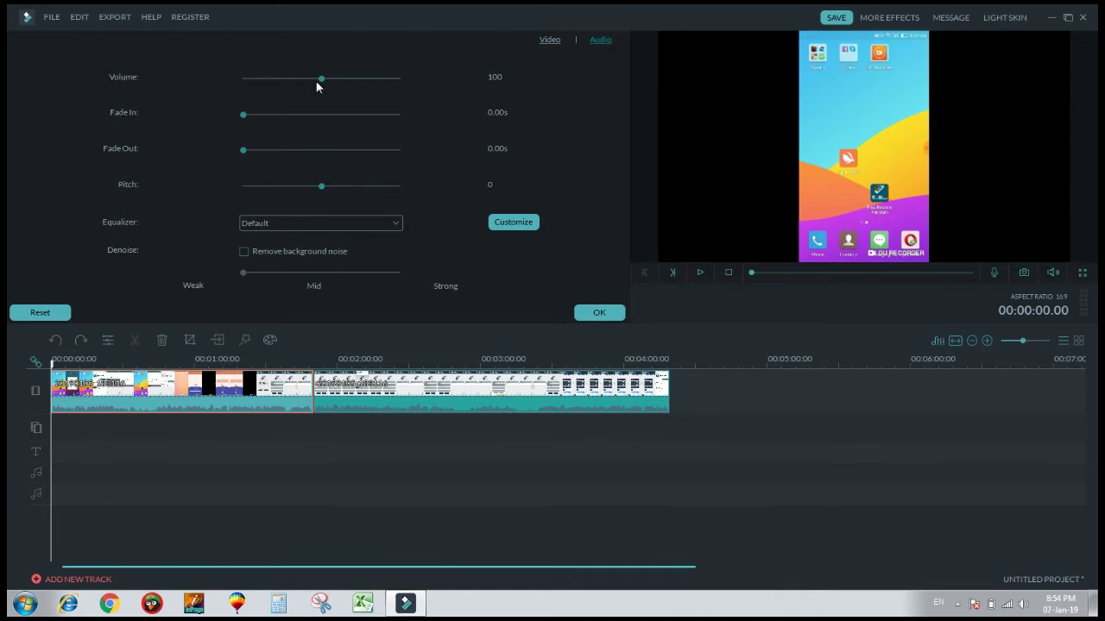
{"action": "left_click_drag", "start_coordinate": [319, 80], "coordinate": [220, 89]}
{"action": "left_click", "coordinate": [599, 314]}
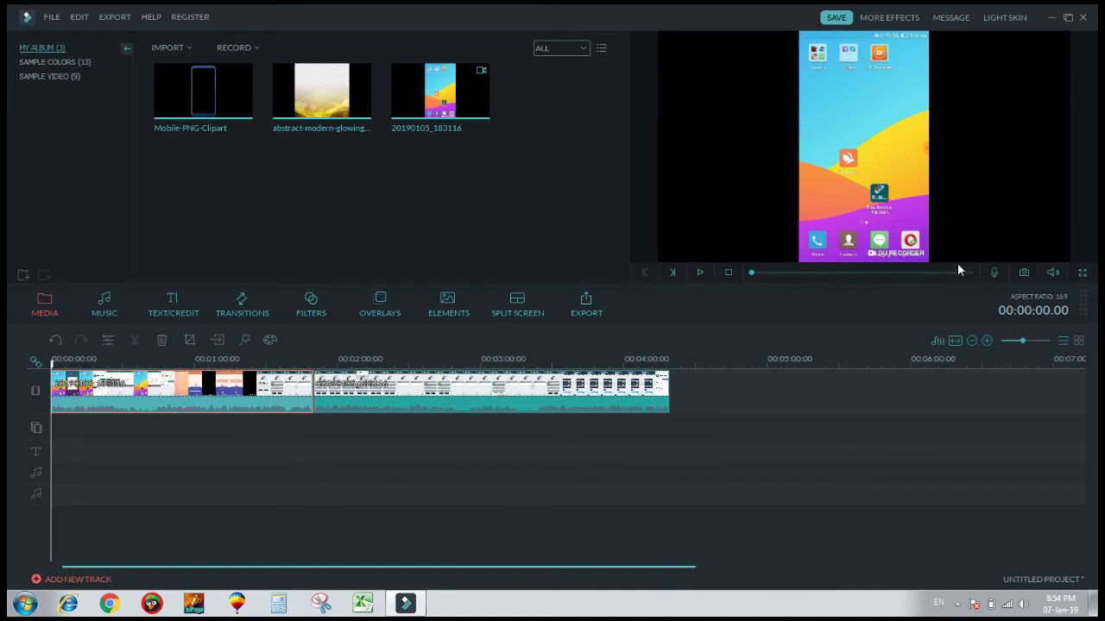
Step: Check the preview volume, play about the first 13 seconds of the first clip, and return the playhead to the start
{"action": "left_click", "coordinate": [1053, 272]}
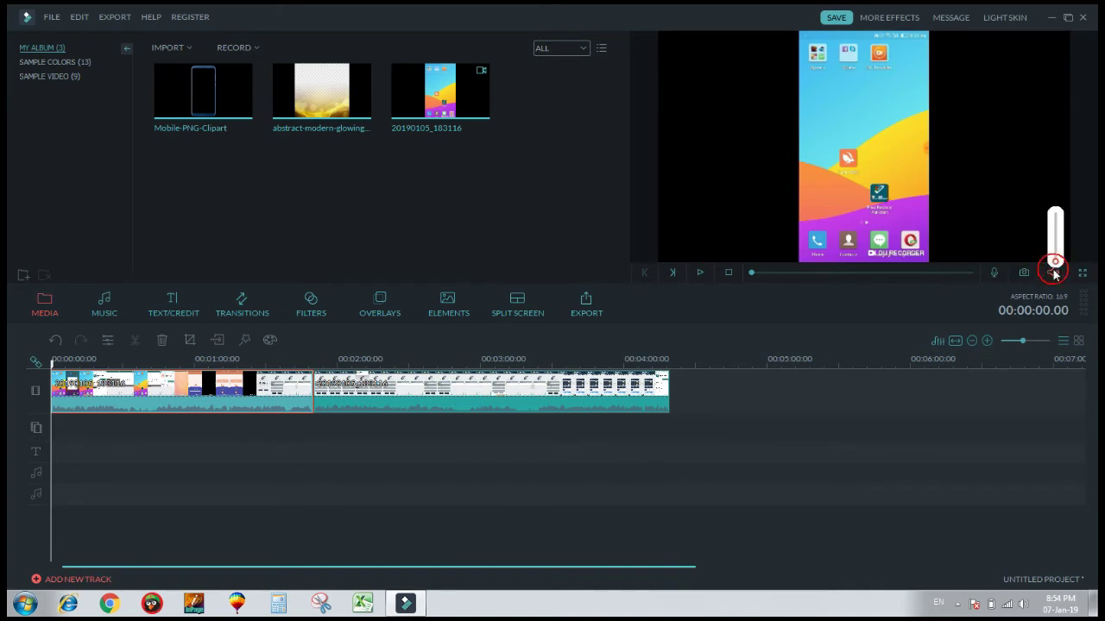
{"action": "left_click", "coordinate": [700, 273]}
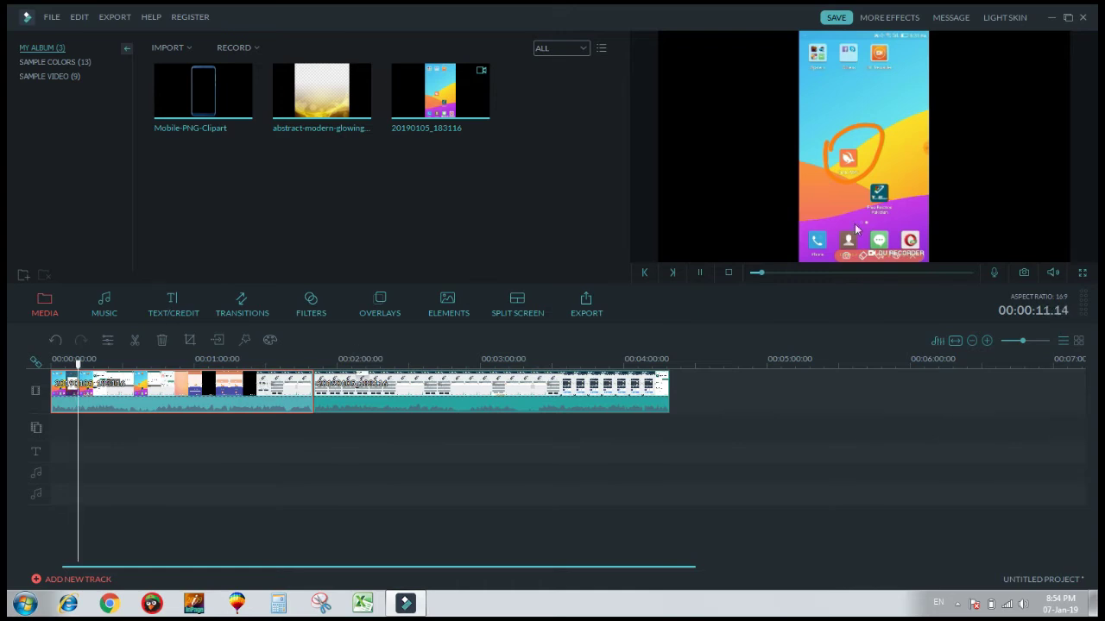
{"action": "left_click", "coordinate": [700, 273]}
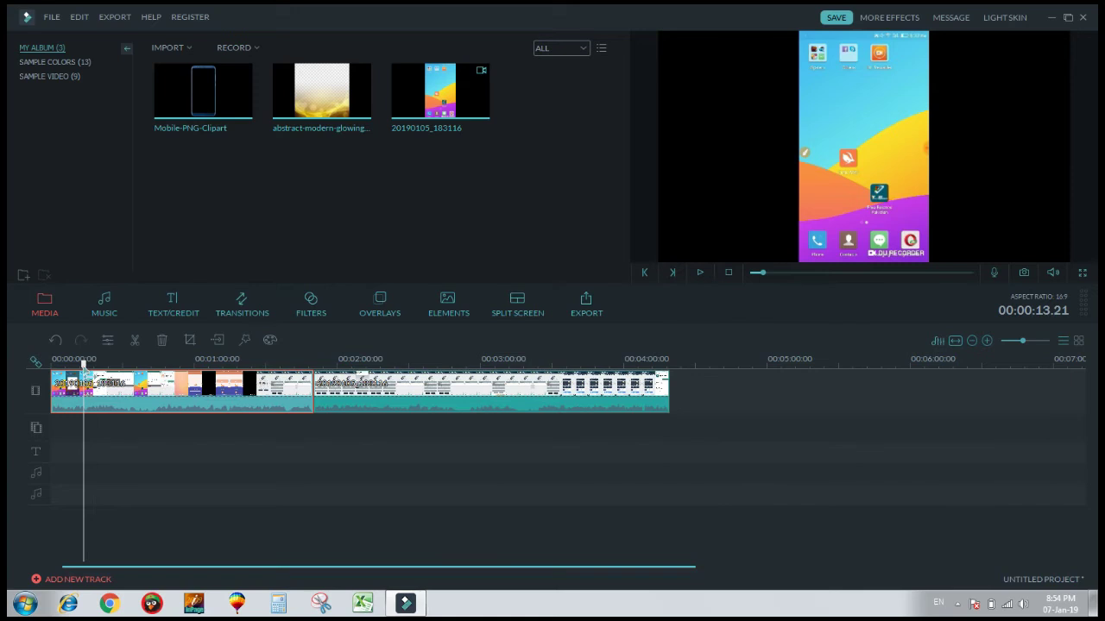
{"action": "left_click_drag", "start_coordinate": [84, 364], "coordinate": [45, 367]}
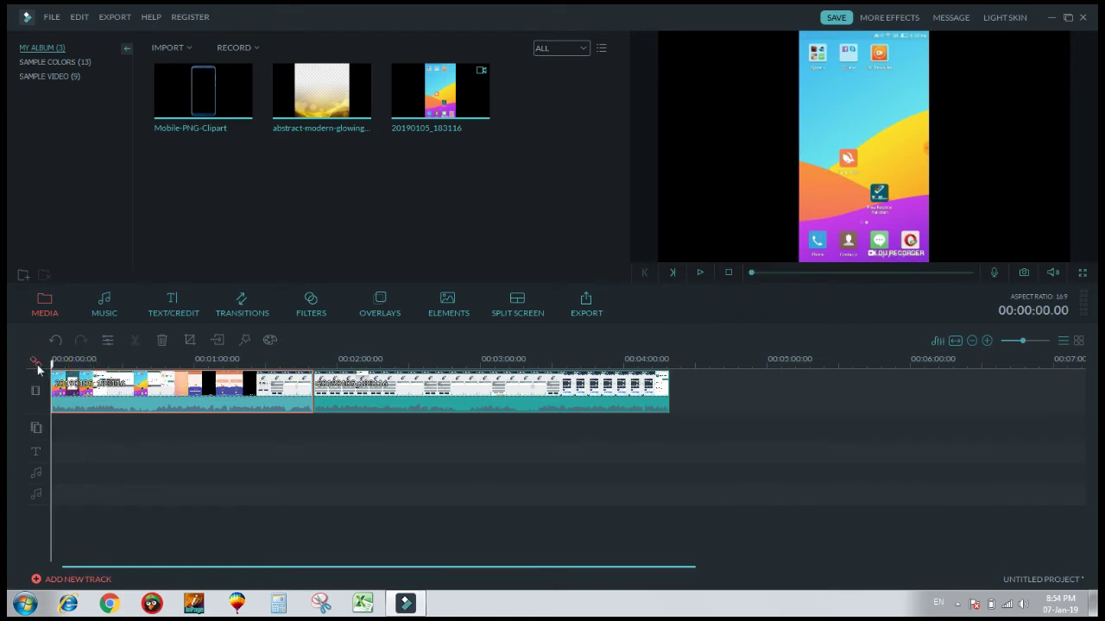
Step: Try background noise removal on the first clip at strong and weak denoise levels, and apply the audio settings
{"action": "double_click", "coordinate": [100, 399]}
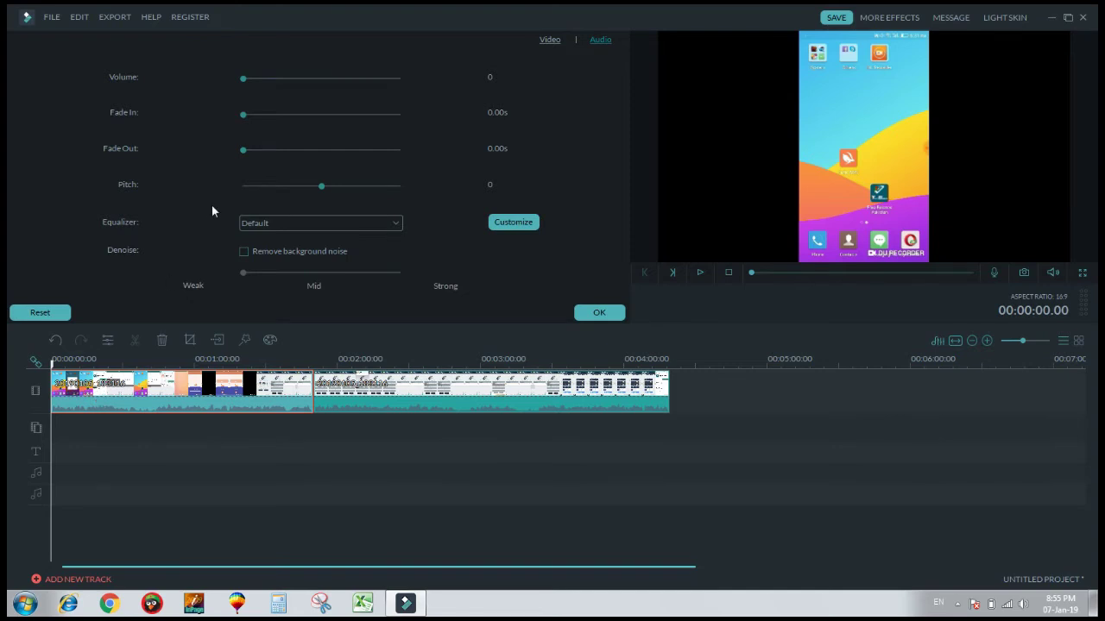
{"action": "left_click", "coordinate": [245, 252]}
{"action": "left_click", "coordinate": [245, 252]}
{"action": "left_click_drag", "start_coordinate": [320, 274], "coordinate": [423, 272]}
{"action": "left_click", "coordinate": [312, 274]}
{"action": "left_click_drag", "start_coordinate": [322, 274], "coordinate": [250, 290]}
{"action": "left_click", "coordinate": [593, 316]}
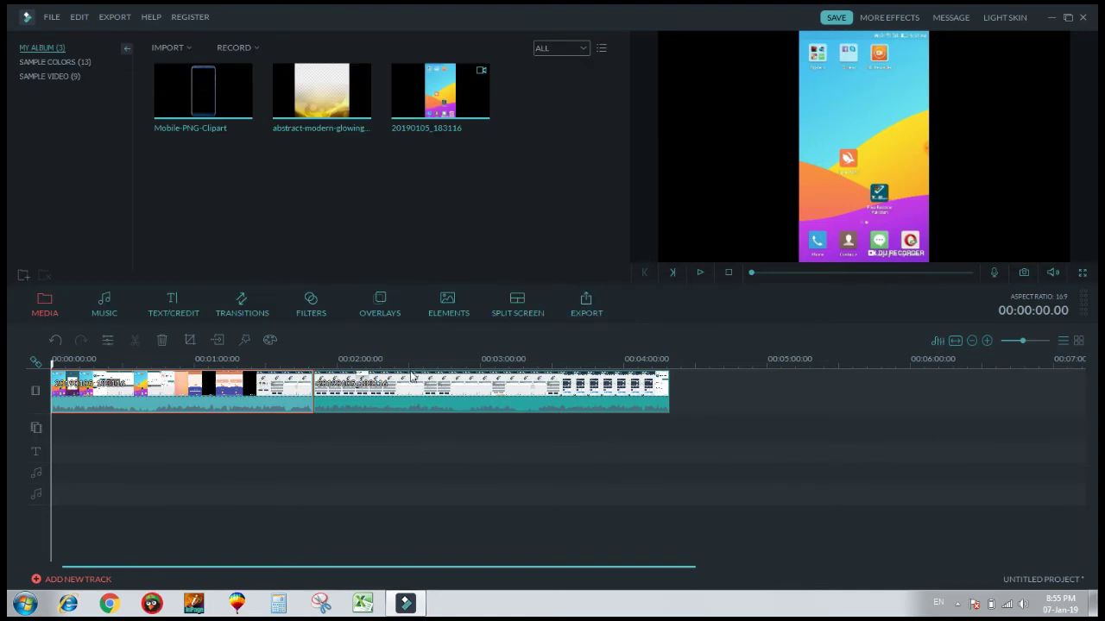
Step: Select the second clip on the video track and play a few seconds of it
{"action": "left_click", "coordinate": [394, 390]}
{"action": "left_click", "coordinate": [700, 274]}
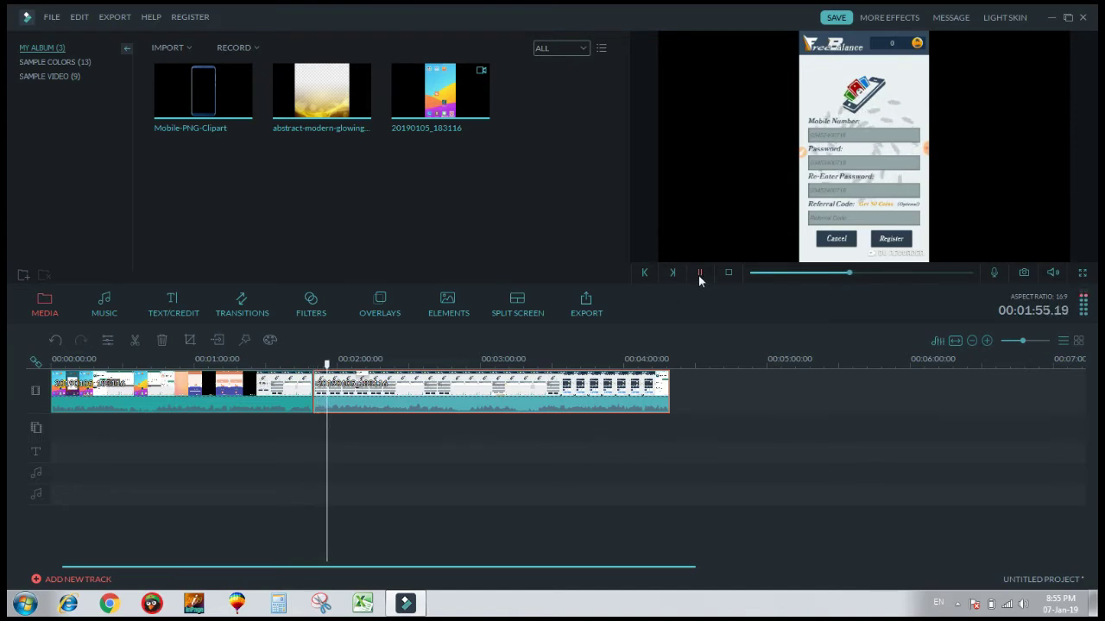
Step: Enable background noise removal at Strong on the second clip and play a few seconds to hear the result
{"action": "right_click", "coordinate": [410, 402]}
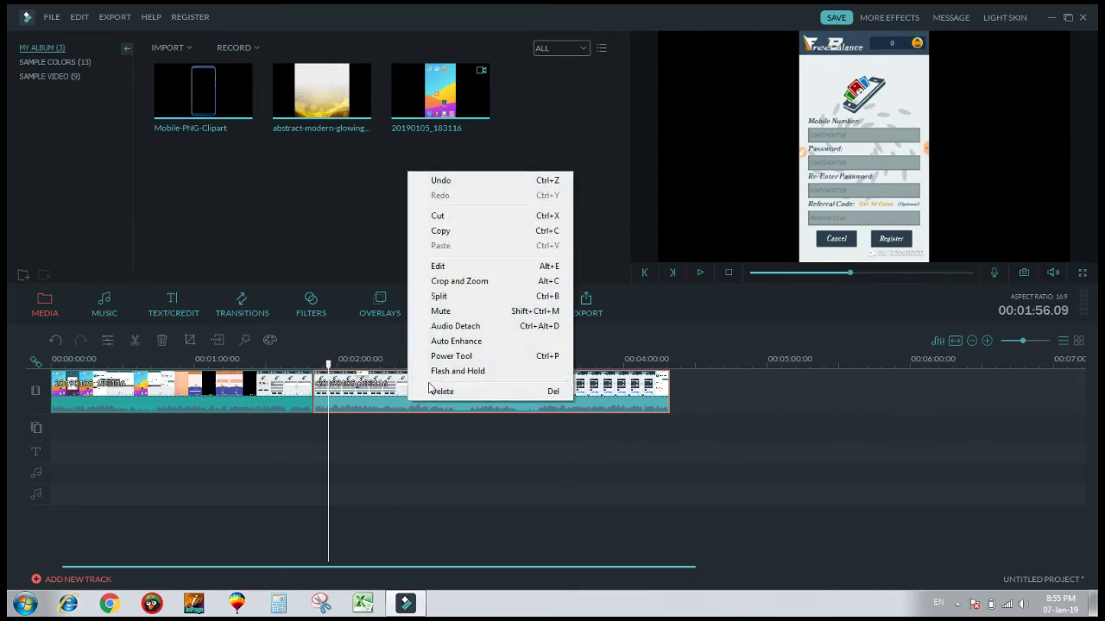
{"action": "double_click", "coordinate": [371, 390]}
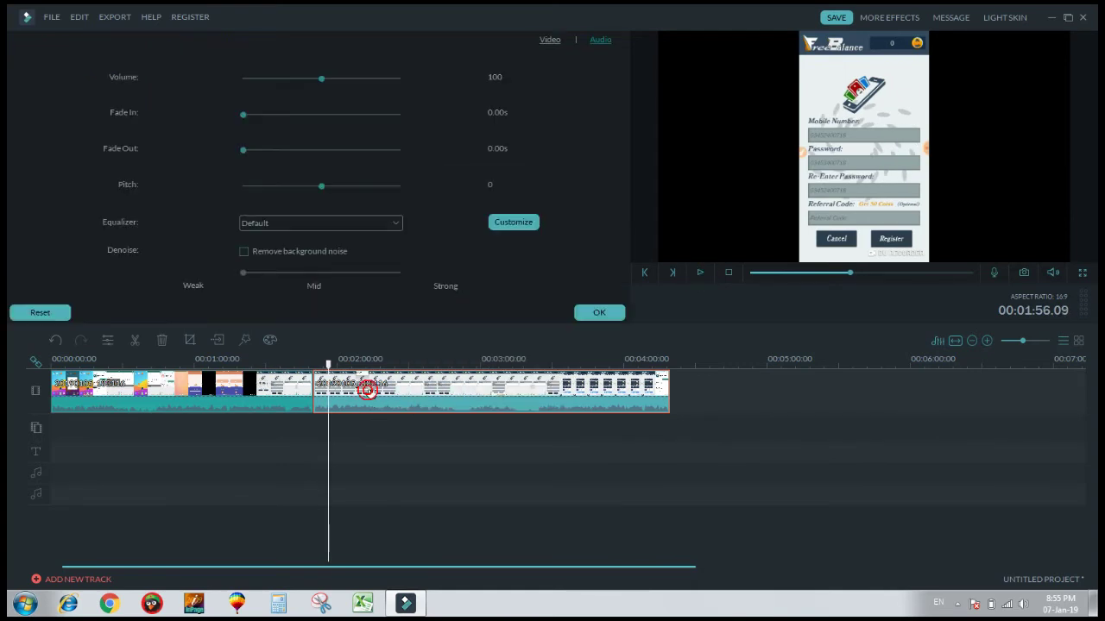
{"action": "left_click", "coordinate": [243, 252]}
{"action": "left_click_drag", "start_coordinate": [244, 272], "coordinate": [410, 276]}
{"action": "left_click", "coordinate": [599, 312]}
{"action": "left_click", "coordinate": [701, 272]}
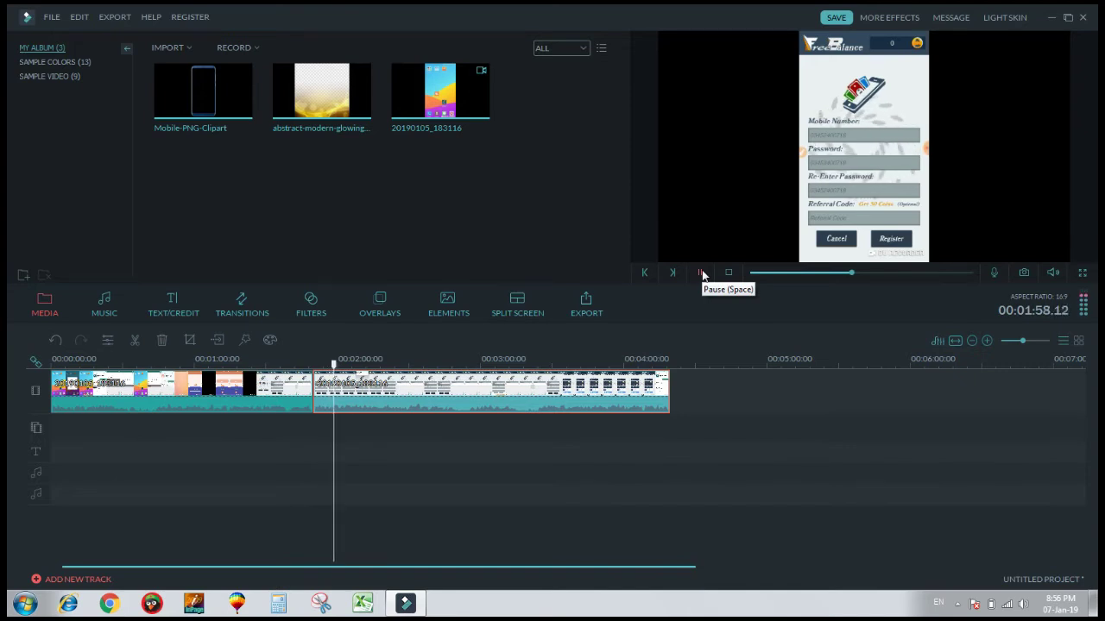
{"action": "left_click", "coordinate": [700, 272]}
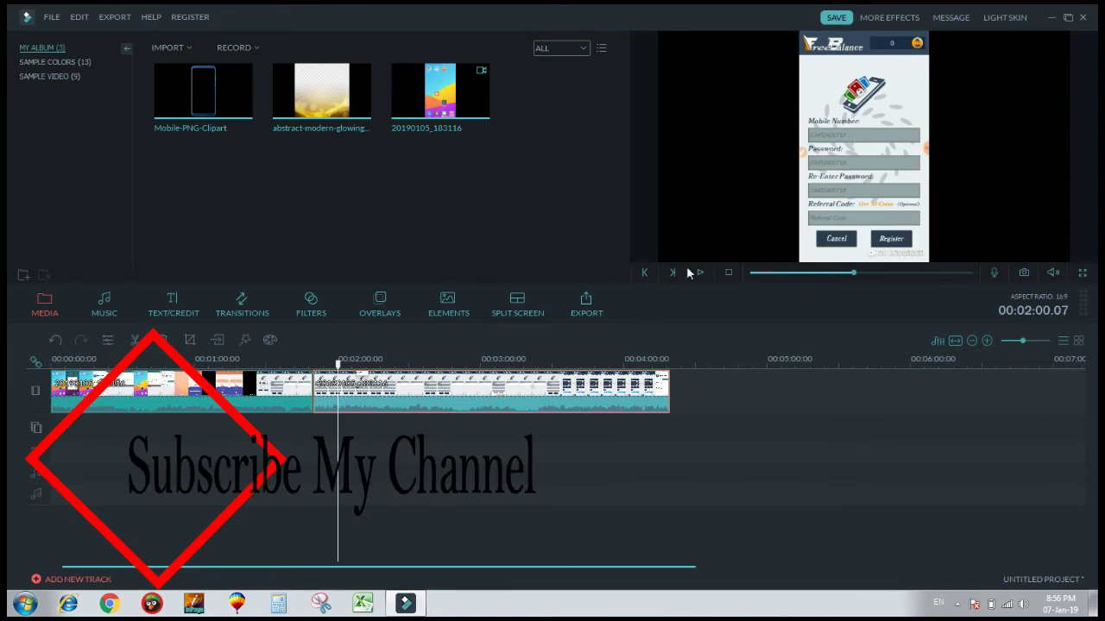
Step: Lower the second clip's denoise strength to Weak and replay it from about 00:01:50.07 for comparison
{"action": "right_click", "coordinate": [390, 388]}
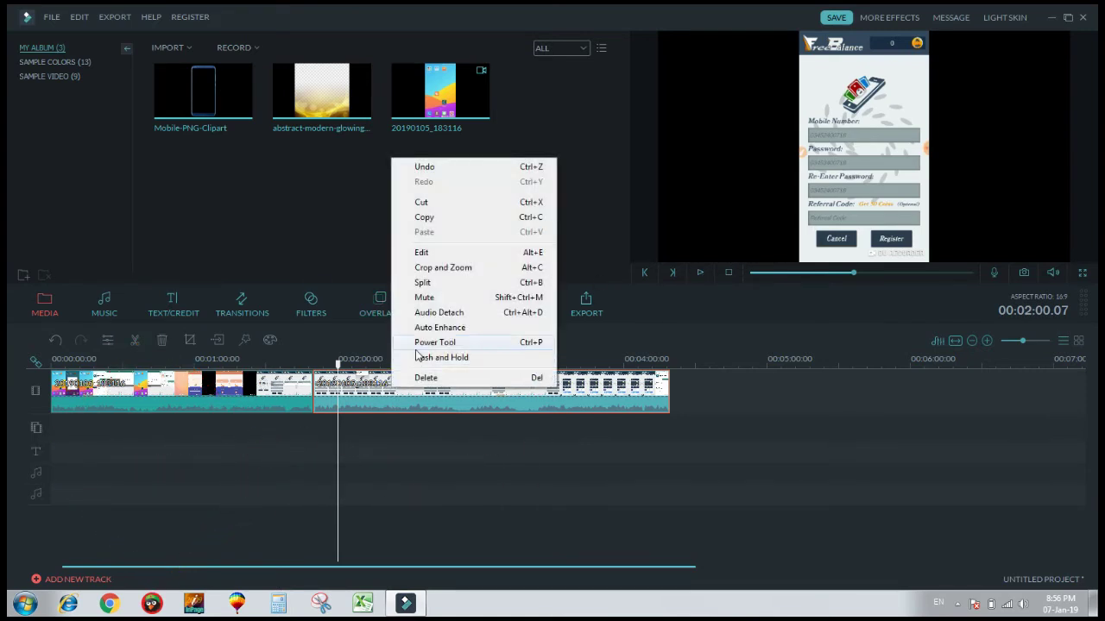
{"action": "left_click", "coordinate": [380, 390]}
{"action": "double_click", "coordinate": [361, 383]}
{"action": "left_click", "coordinate": [244, 252]}
{"action": "left_click_drag", "start_coordinate": [397, 272], "coordinate": [274, 267]}
{"action": "left_click", "coordinate": [244, 251]}
{"action": "left_click_drag", "start_coordinate": [399, 272], "coordinate": [218, 279]}
{"action": "left_click", "coordinate": [599, 313]}
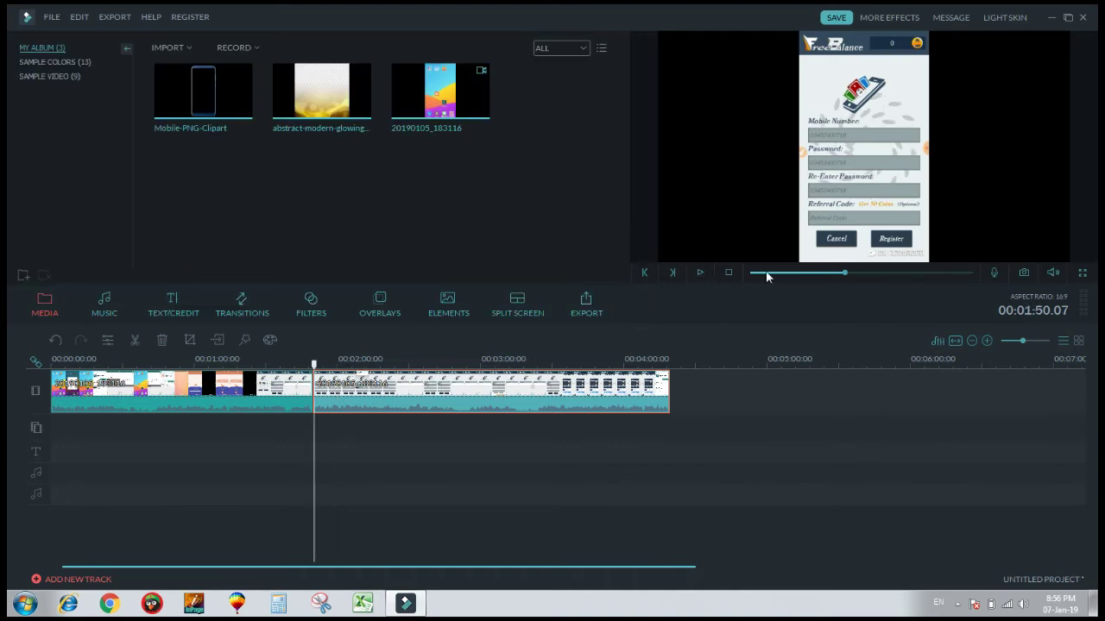
{"action": "left_click", "coordinate": [700, 273]}
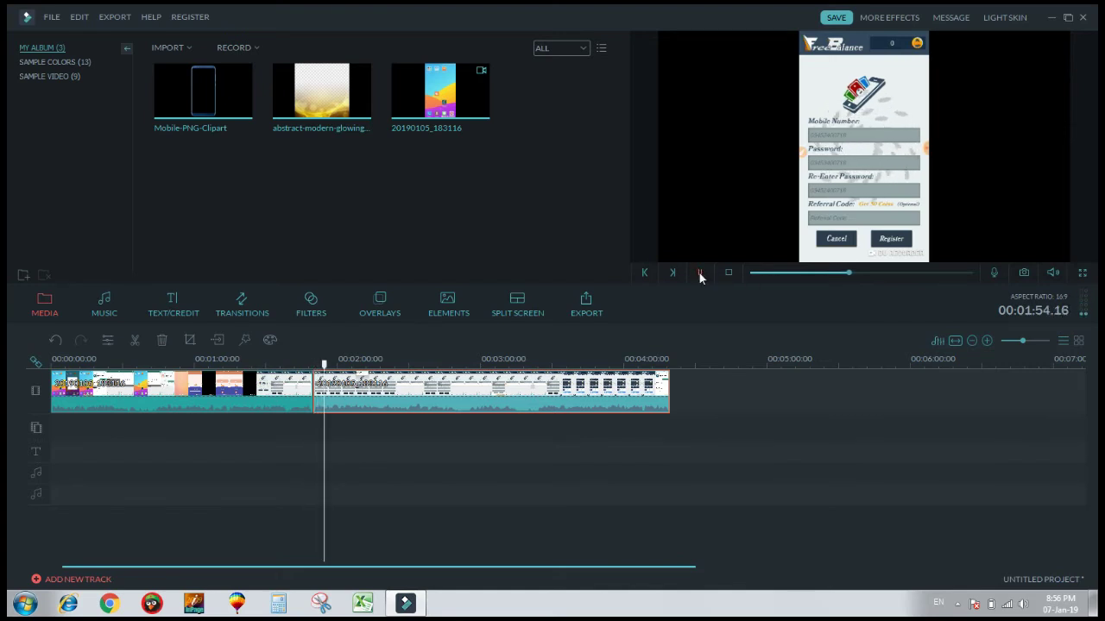
{"action": "left_click", "coordinate": [700, 273]}
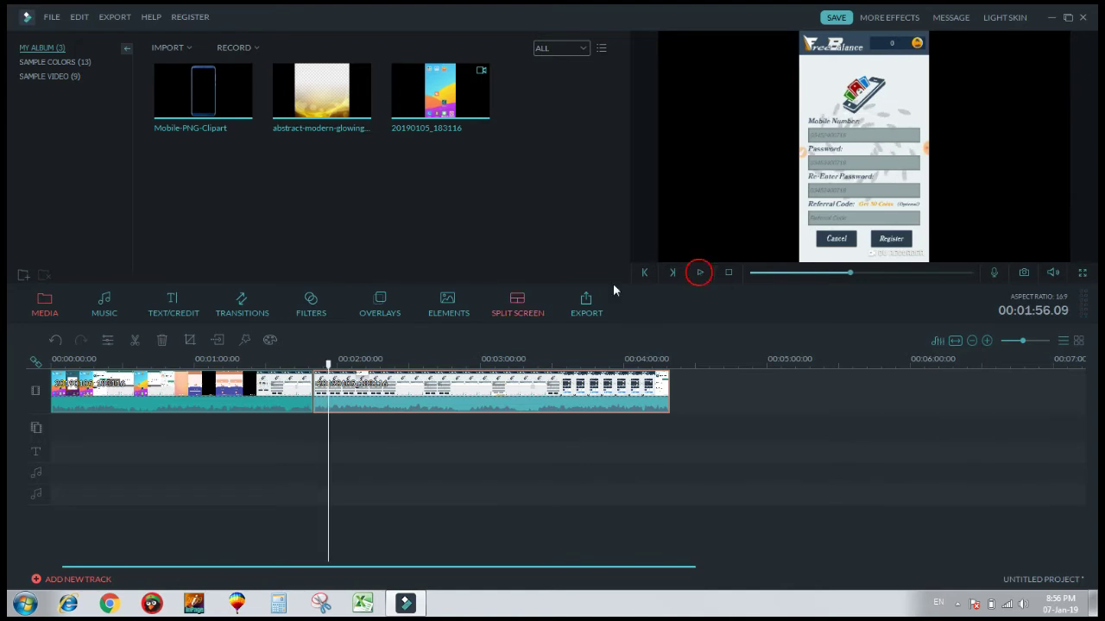
Step: Set background noise removal to Strong on the second clip, play it, and return the playhead to 00:01:50.00
{"action": "right_click", "coordinate": [386, 393]}
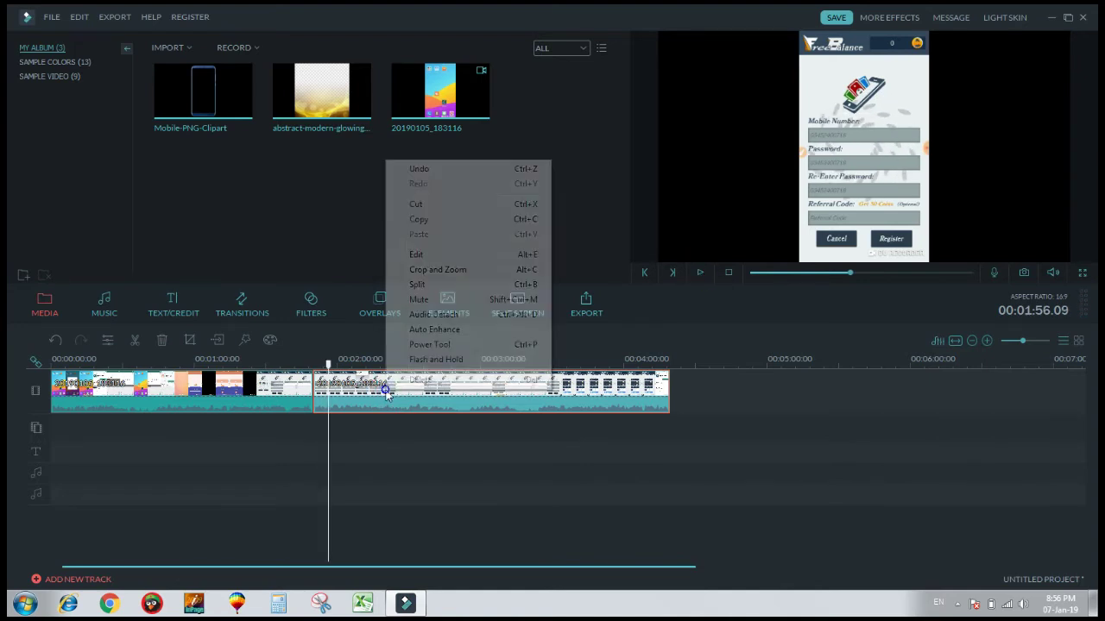
{"action": "double_click", "coordinate": [364, 393]}
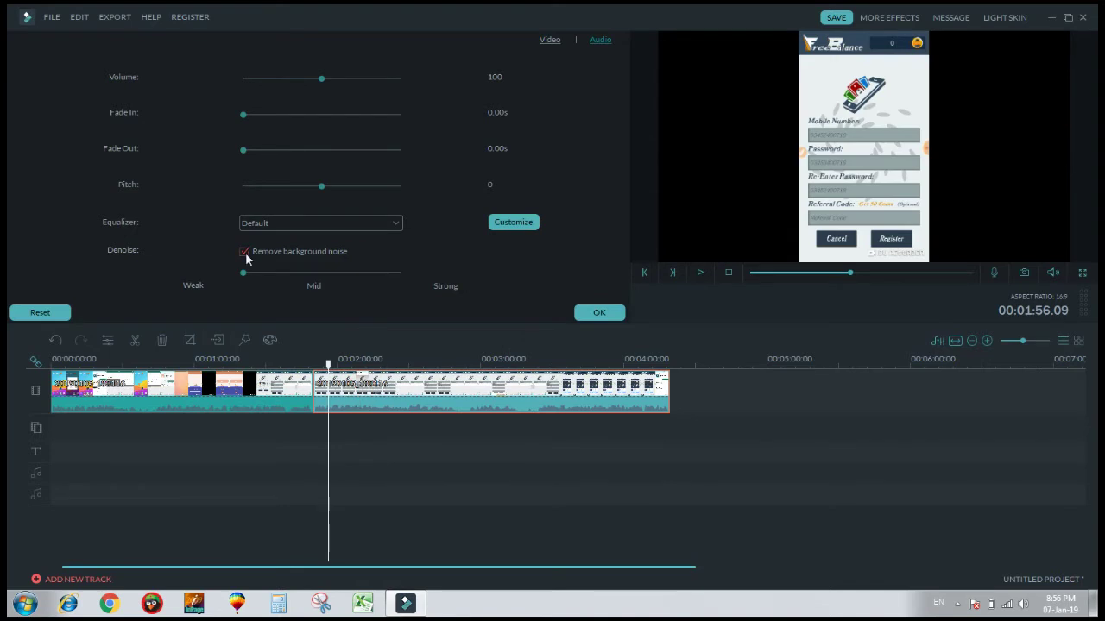
{"action": "left_click_drag", "start_coordinate": [243, 273], "coordinate": [400, 272]}
{"action": "left_click", "coordinate": [595, 314]}
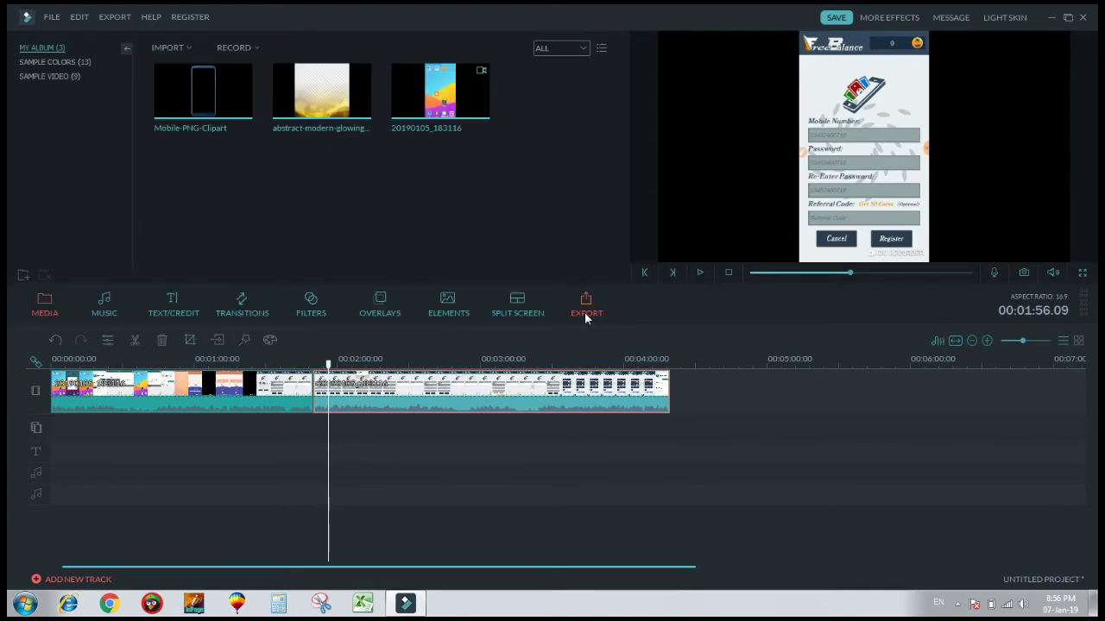
{"action": "left_click", "coordinate": [700, 273]}
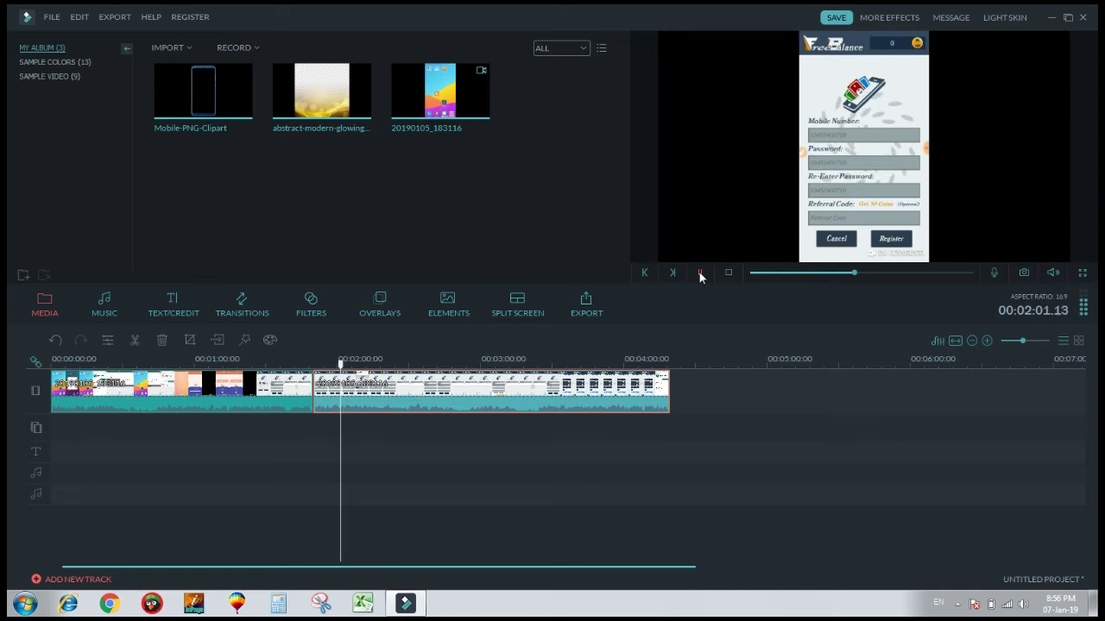
{"action": "left_click", "coordinate": [700, 273]}
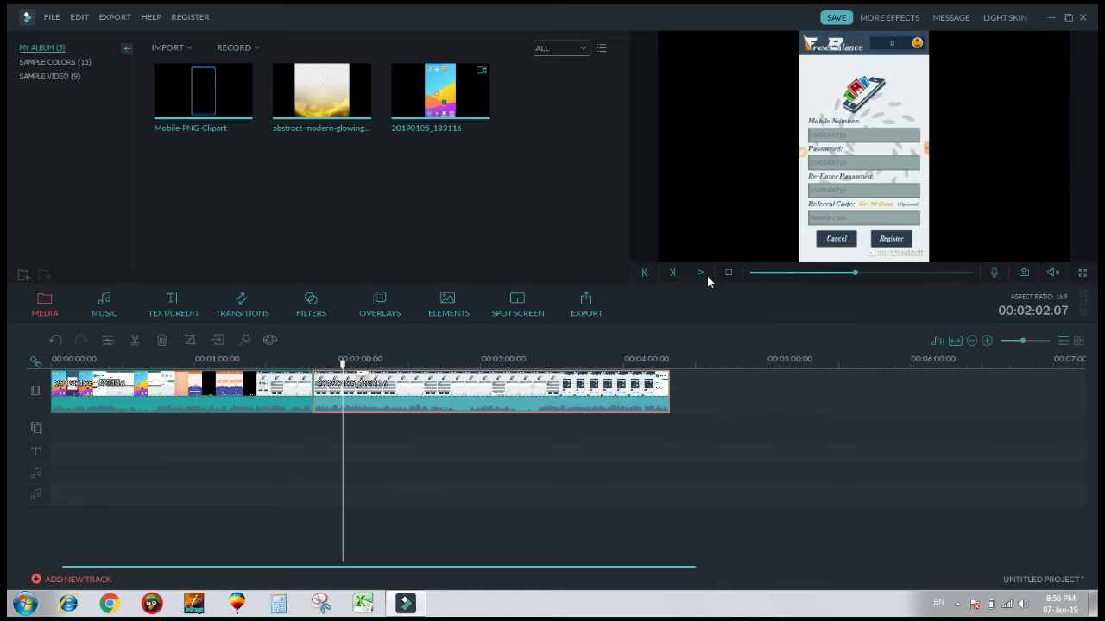
{"action": "left_click_drag", "start_coordinate": [342, 363], "coordinate": [313, 363]}
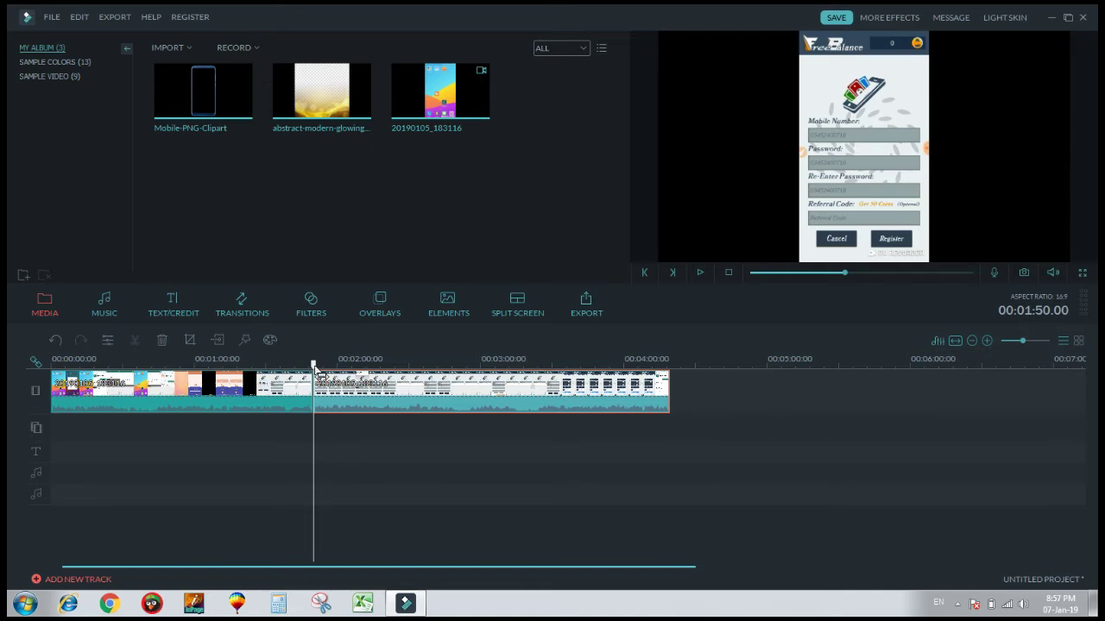
Step: Browse the built-in music library and add "Drift - Pages Turn" to the first music track from the timeline's start
{"action": "left_click", "coordinate": [103, 306]}
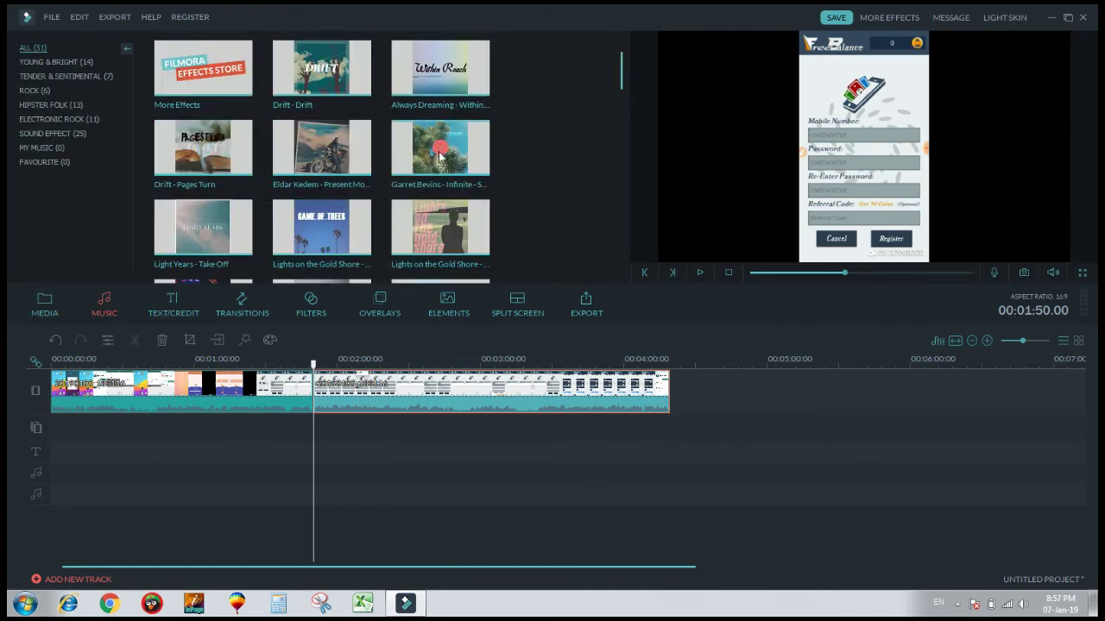
{"action": "left_click_drag", "start_coordinate": [623, 83], "coordinate": [628, 117]}
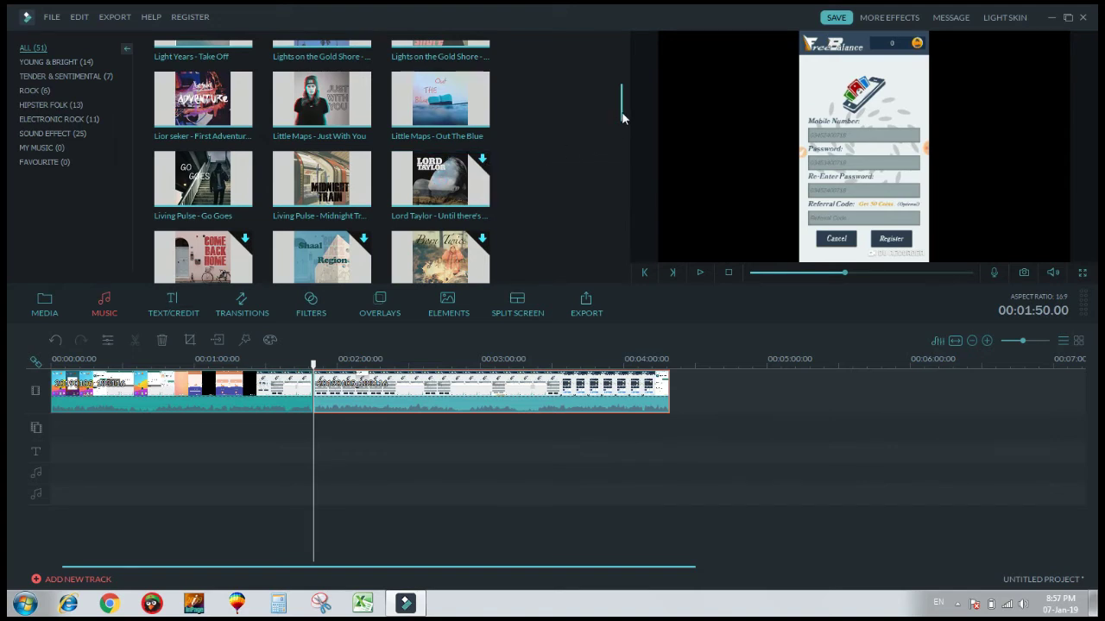
{"action": "scroll", "coordinate": [475, 249], "scroll_direction": "up", "scroll_amount": 3}
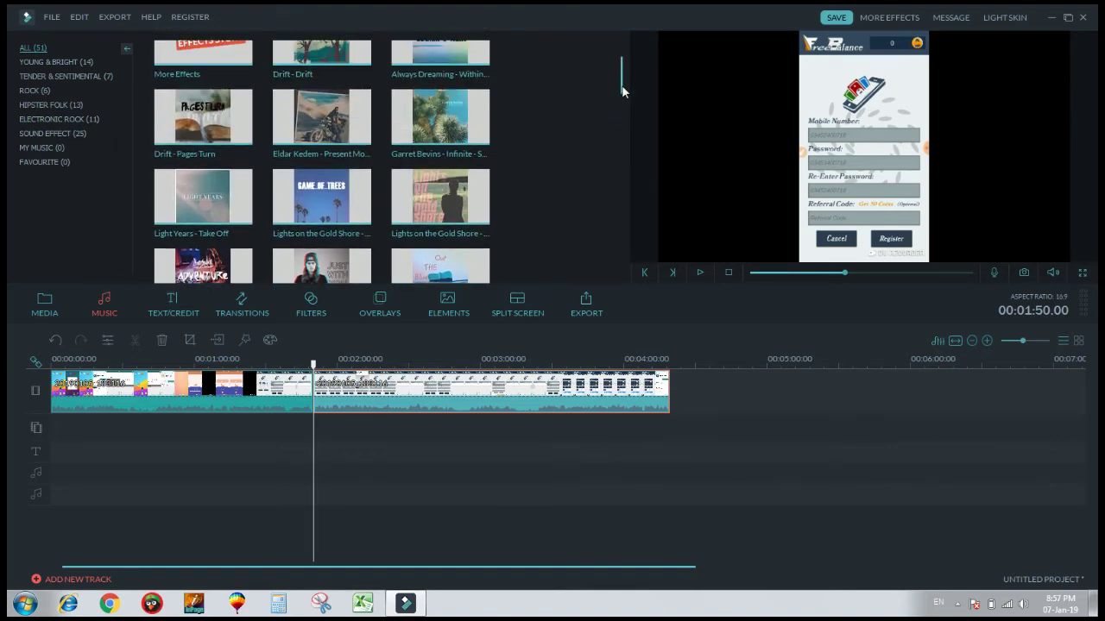
{"action": "left_click", "coordinate": [203, 123]}
{"action": "left_click_drag", "start_coordinate": [204, 124], "coordinate": [92, 477]}
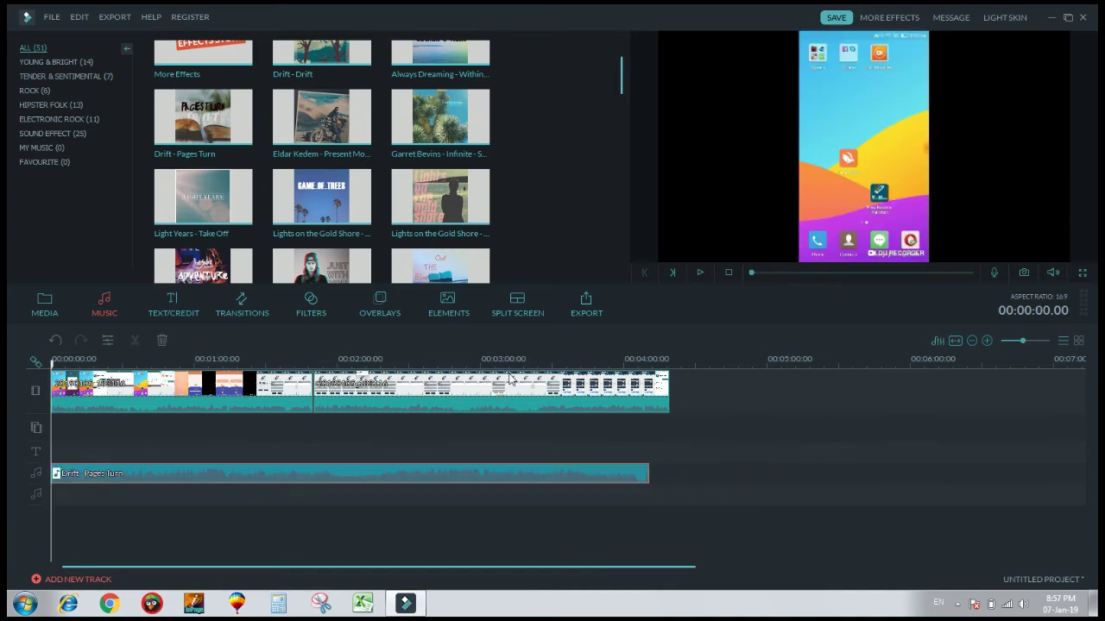
Step: Play about five seconds of the video with the background music and return the playhead to the start
{"action": "left_click", "coordinate": [701, 273]}
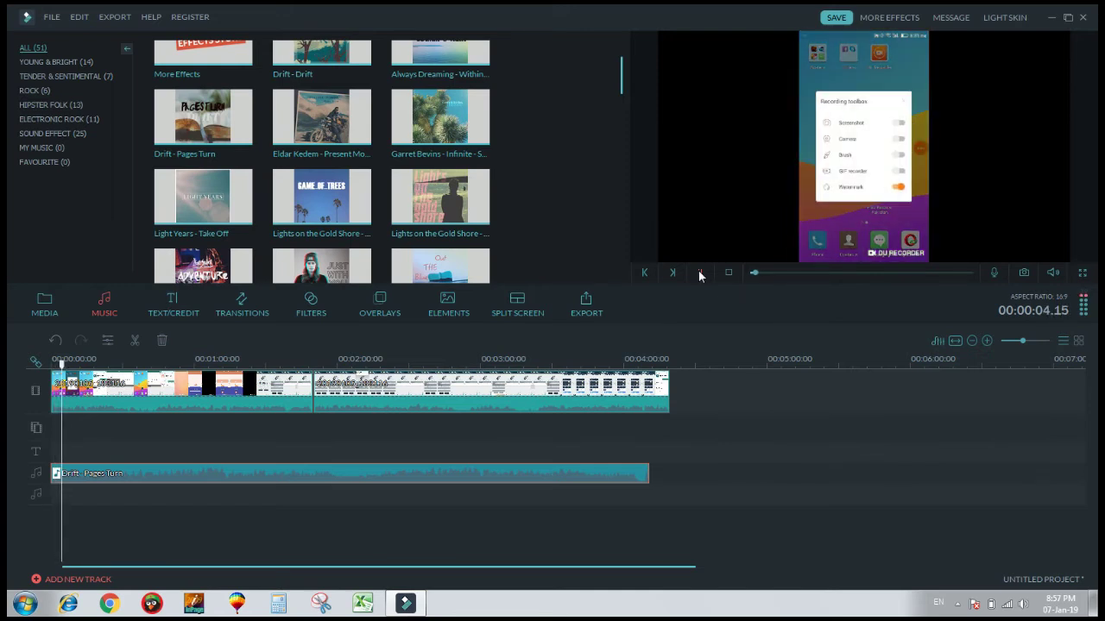
{"action": "left_click", "coordinate": [699, 274]}
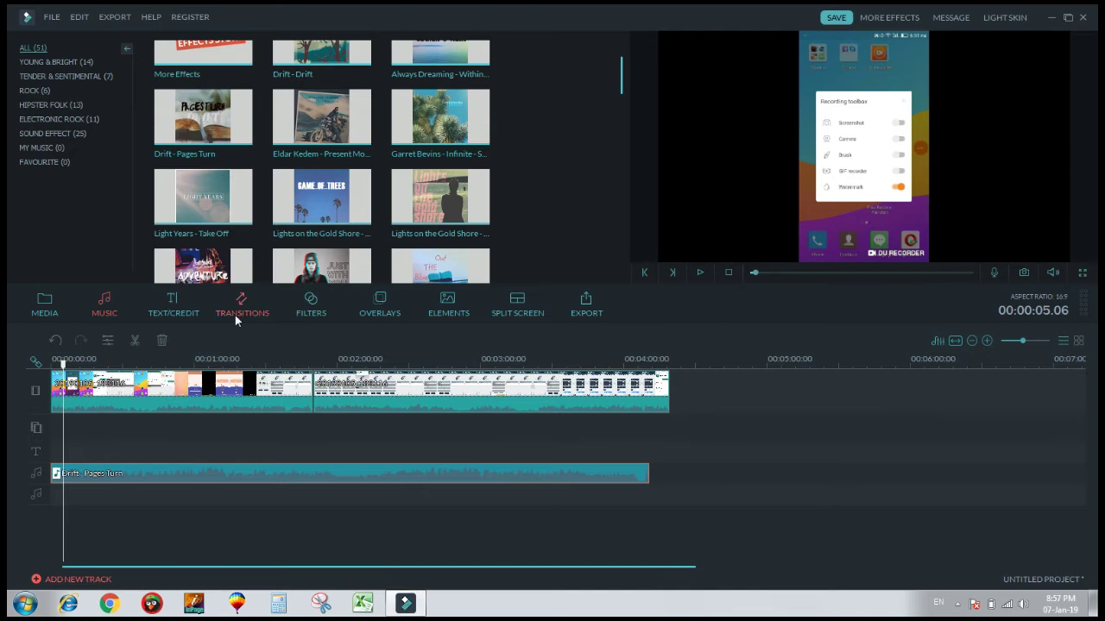
{"action": "left_click_drag", "start_coordinate": [63, 361], "coordinate": [50, 361]}
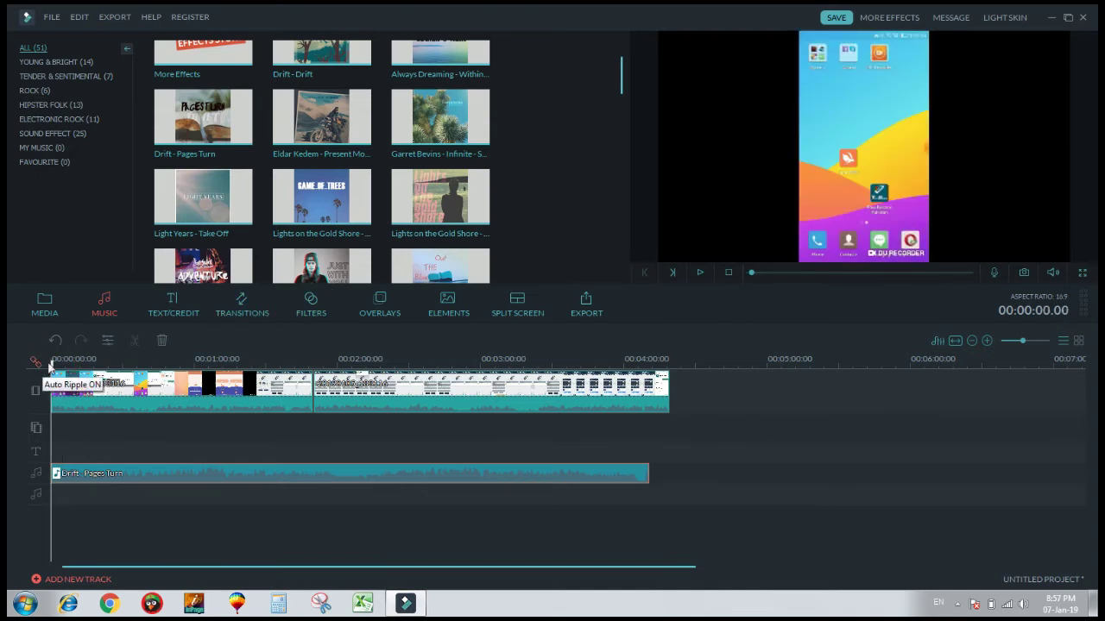
{"action": "mouse_move", "coordinate": [240, 276]}
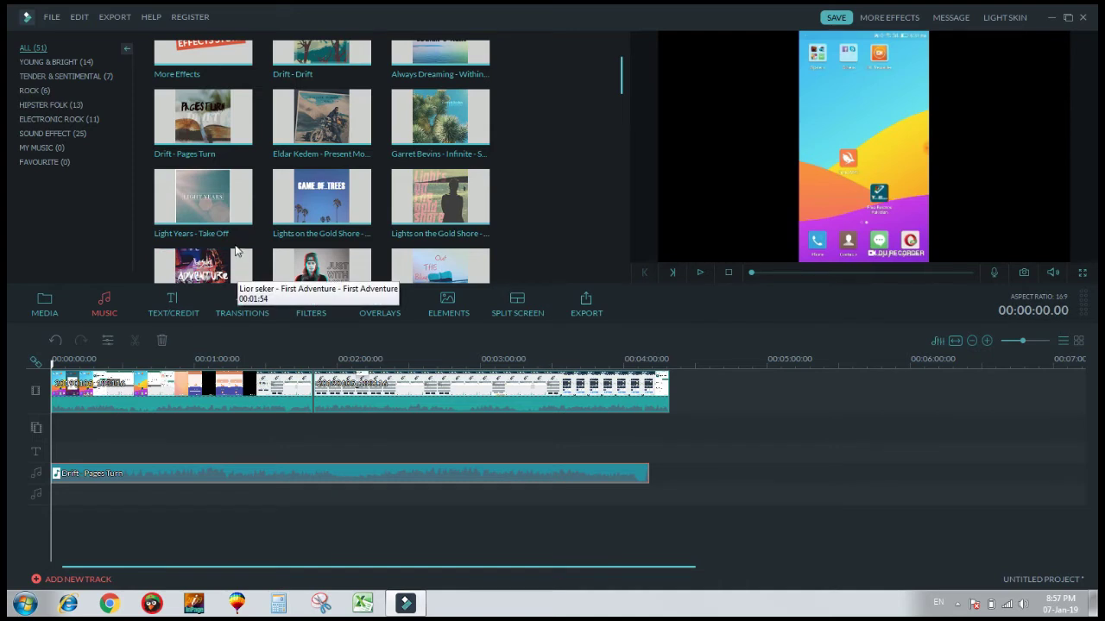
Step: Import the "remove" audio file from the desktop into the project's media album
{"action": "left_click", "coordinate": [45, 304]}
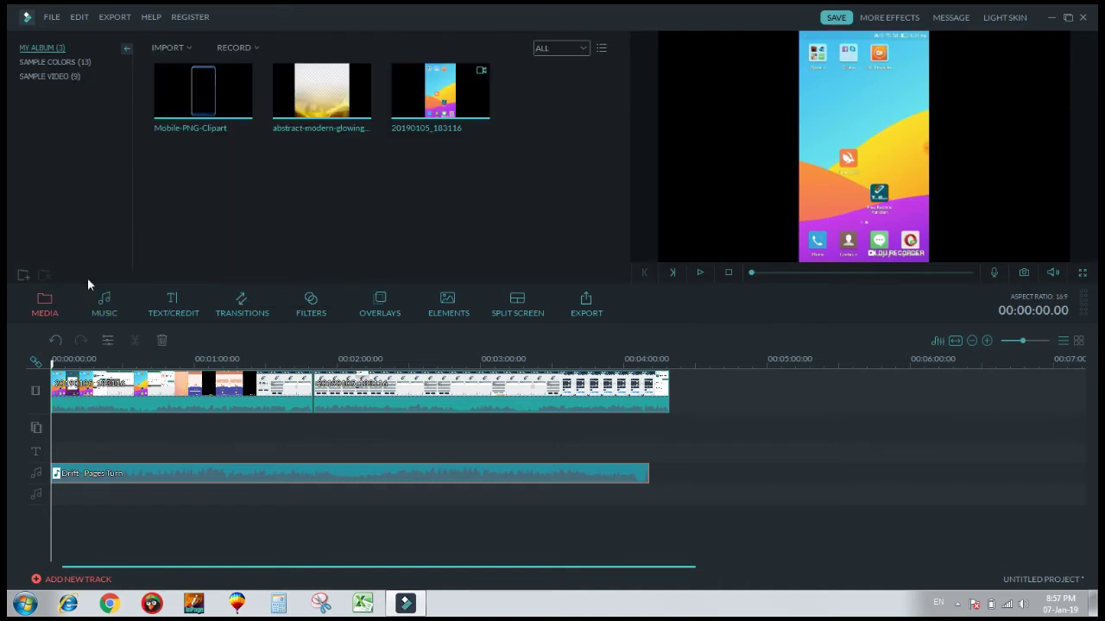
{"action": "left_click", "coordinate": [1051, 17]}
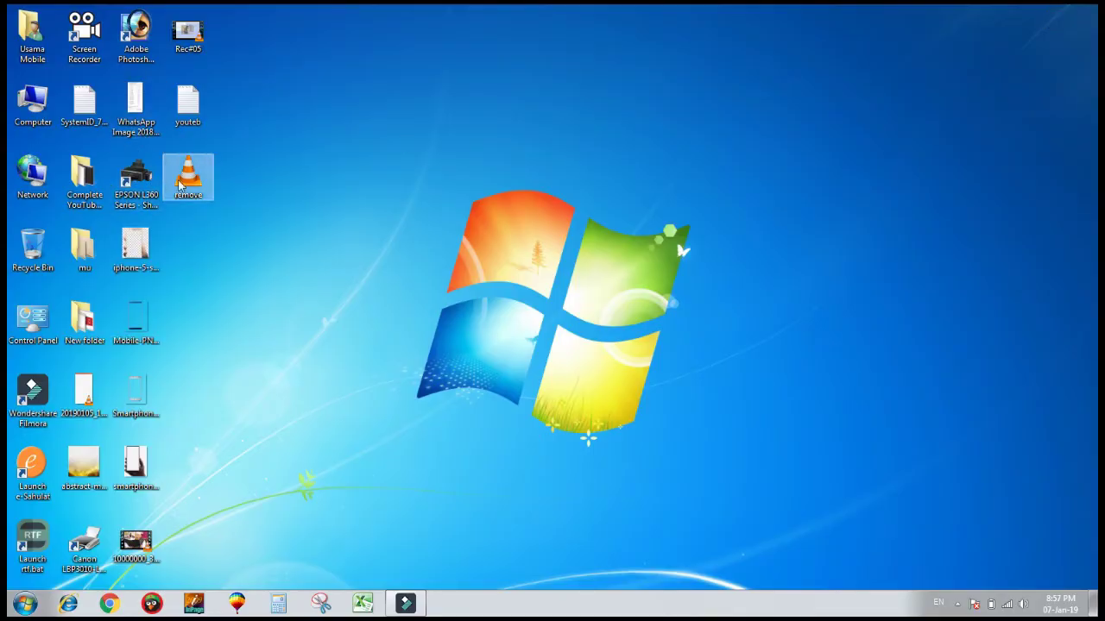
{"action": "left_click_drag", "start_coordinate": [190, 177], "coordinate": [327, 211]}
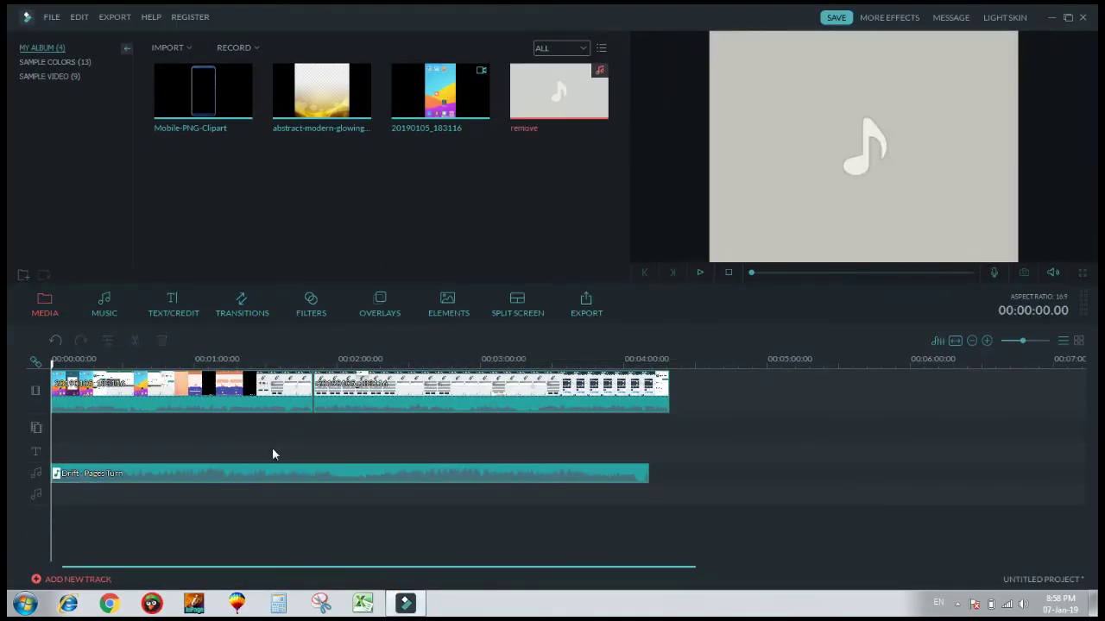
Step: Place the "remove" audio on the first music track from the timeline's start, in place of "Drift - Pages Turn"
{"action": "left_click", "coordinate": [486, 221]}
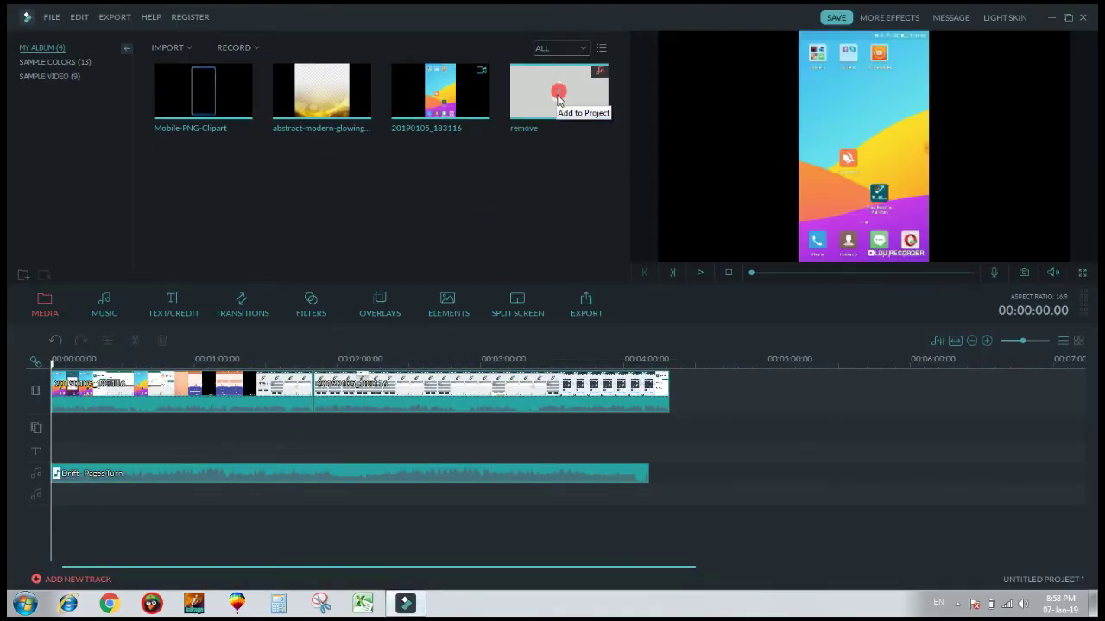
{"action": "left_click", "coordinate": [558, 93]}
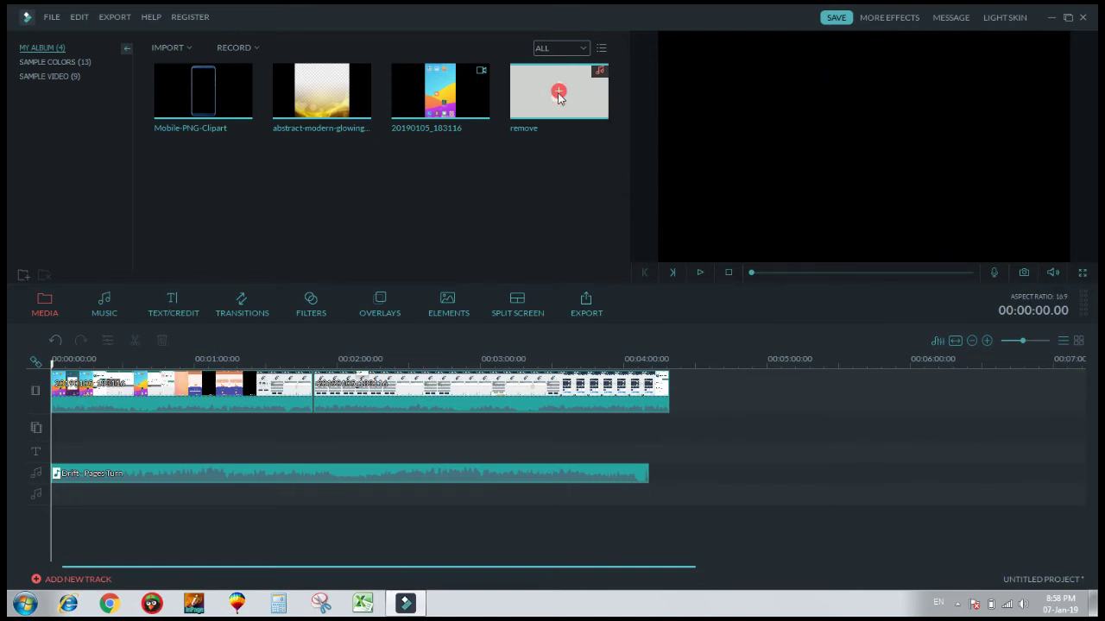
{"action": "left_click", "coordinate": [558, 92]}
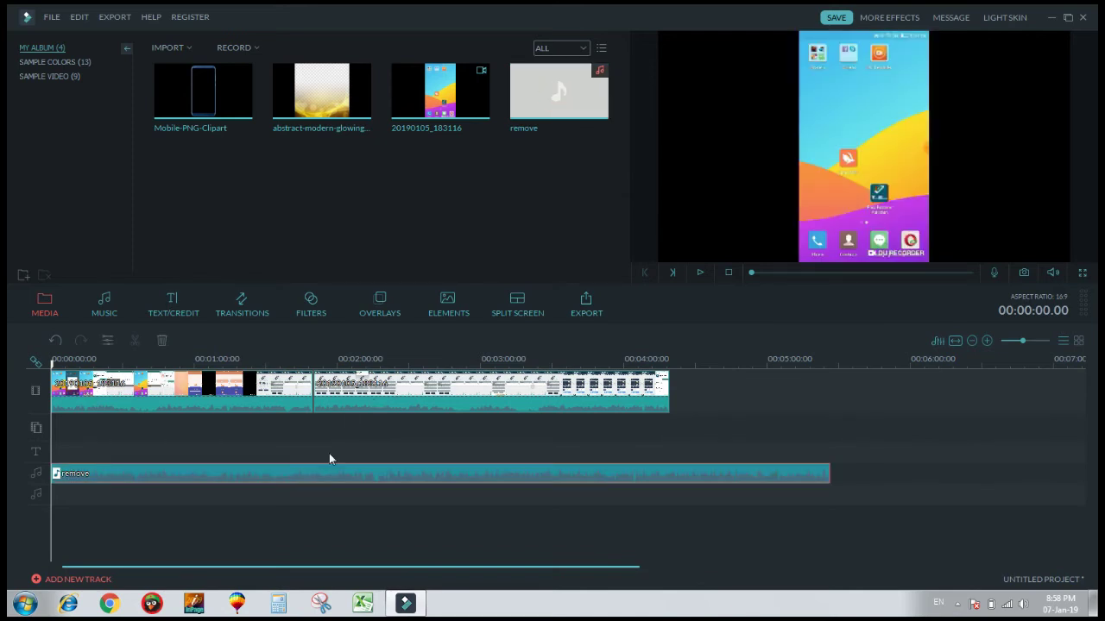
Step: Move the "remove" audio clip to the second music track and back to the first
{"action": "left_click", "coordinate": [147, 482]}
{"action": "left_click_drag", "start_coordinate": [151, 481], "coordinate": [143, 491]}
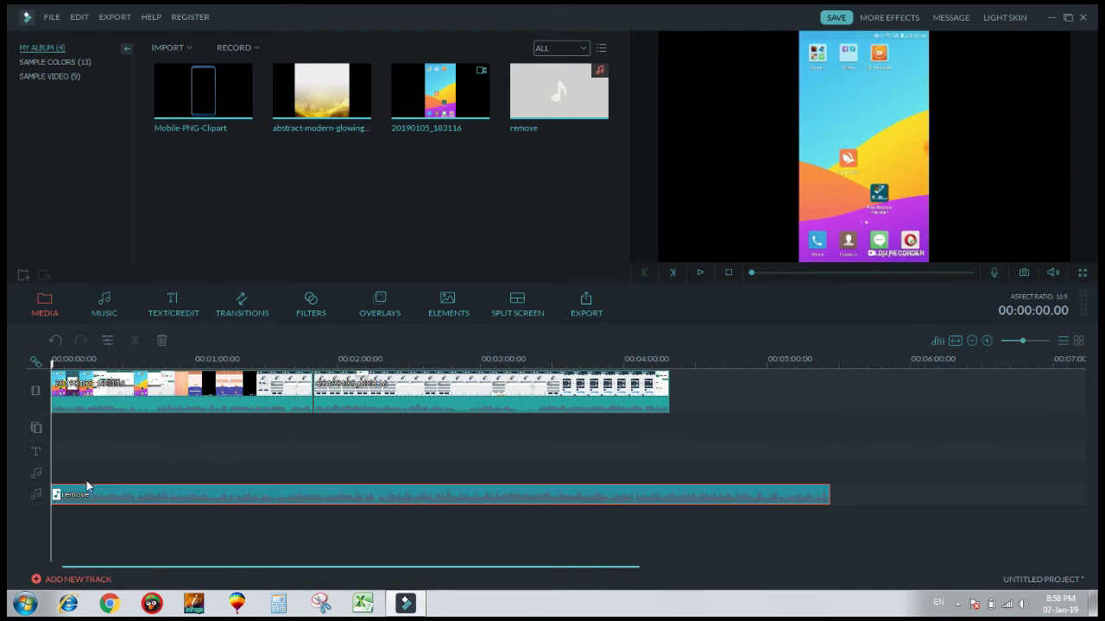
{"action": "mouse_move", "coordinate": [78, 494]}
{"action": "left_mouse_down"}
{"action": "mouse_move", "coordinate": [89, 482]}
{"action": "mouse_move", "coordinate": [76, 488]}
{"action": "left_mouse_up"}
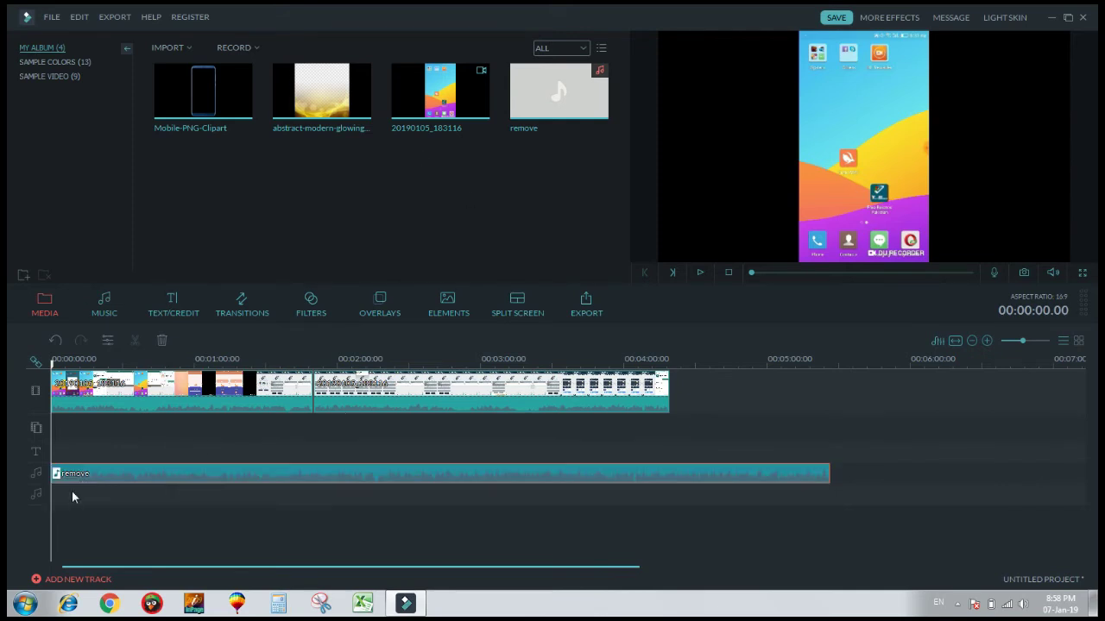
Step: Add "Drift - Pages Turn" from the built-in music library to the second music track, starting at the timeline's beginning
{"action": "left_click", "coordinate": [105, 306]}
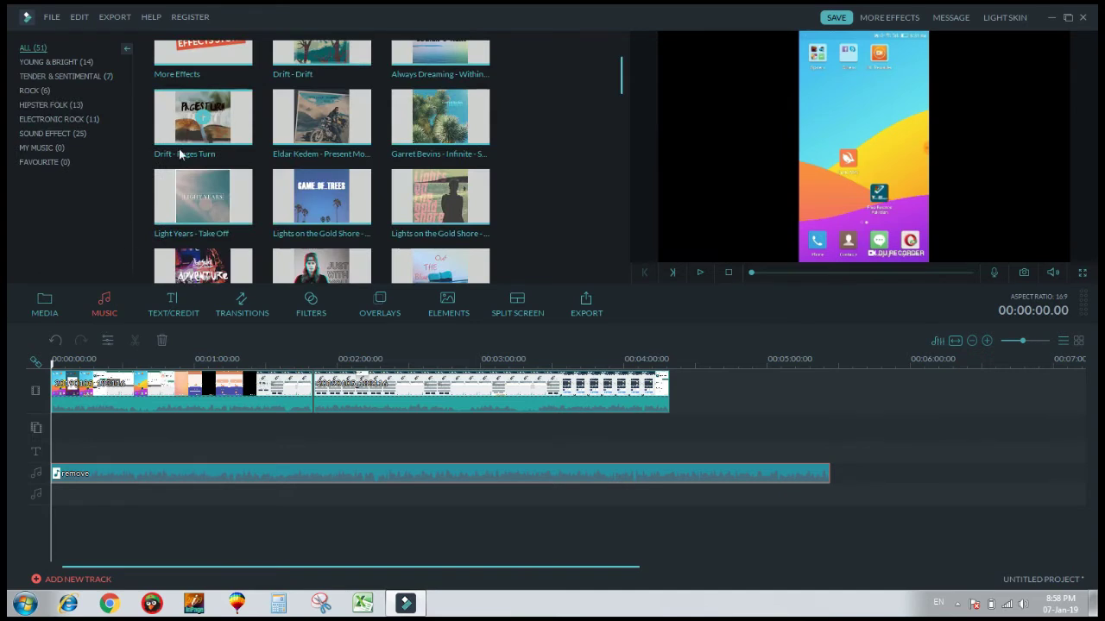
{"action": "left_click", "coordinate": [207, 125]}
{"action": "left_click_drag", "start_coordinate": [190, 244], "coordinate": [55, 499]}
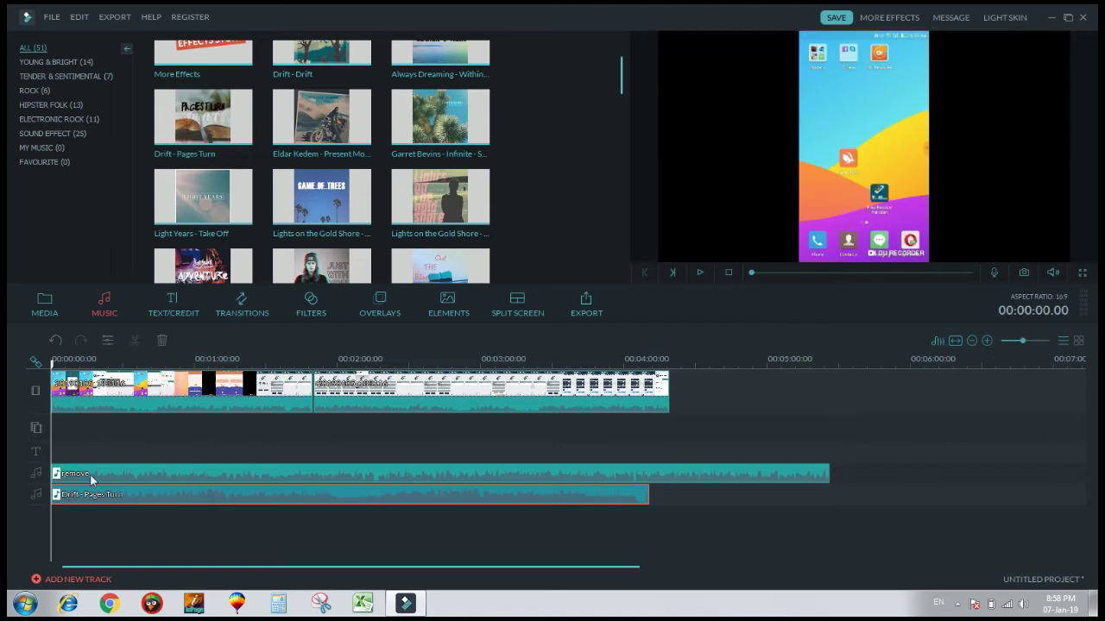
{"action": "mouse_move", "coordinate": [91, 479]}
{"action": "left_mouse_down"}
{"action": "mouse_move", "coordinate": [91, 521]}
{"action": "mouse_move", "coordinate": [104, 492]}
{"action": "left_mouse_up"}
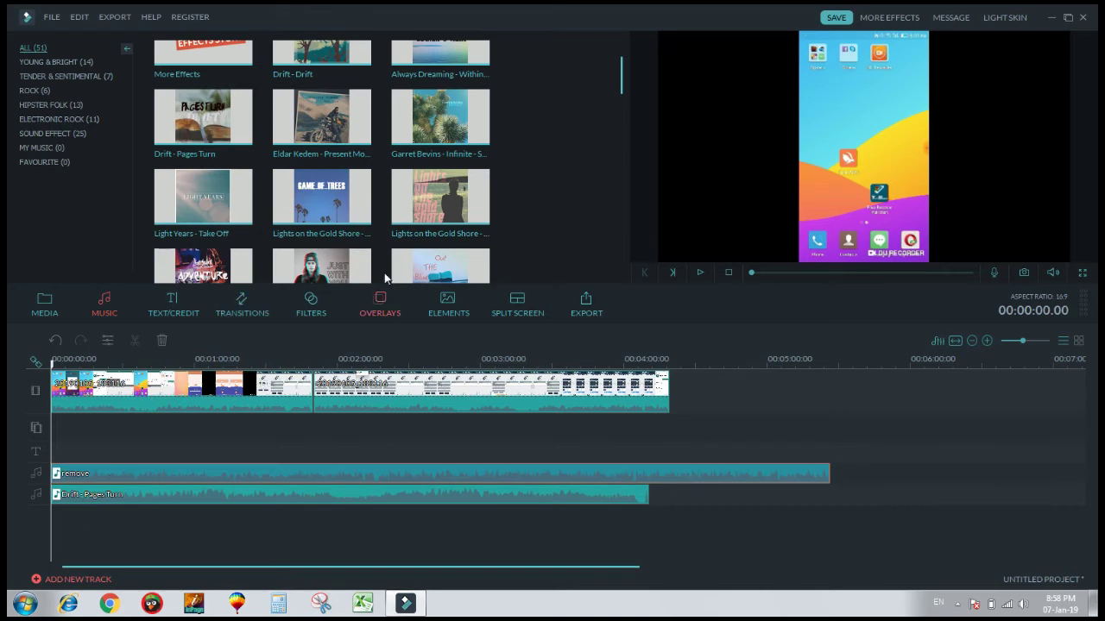
Step: Play about five seconds of the video with both audio tracks and pause it
{"action": "left_click", "coordinate": [105, 309]}
{"action": "left_click", "coordinate": [700, 273]}
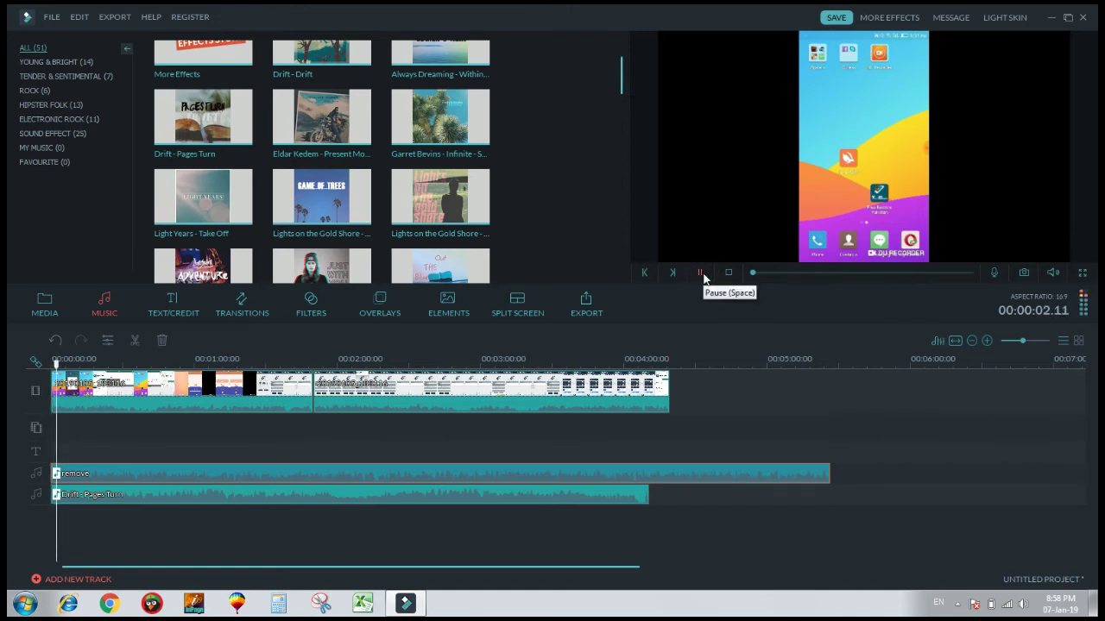
{"action": "left_click", "coordinate": [701, 273]}
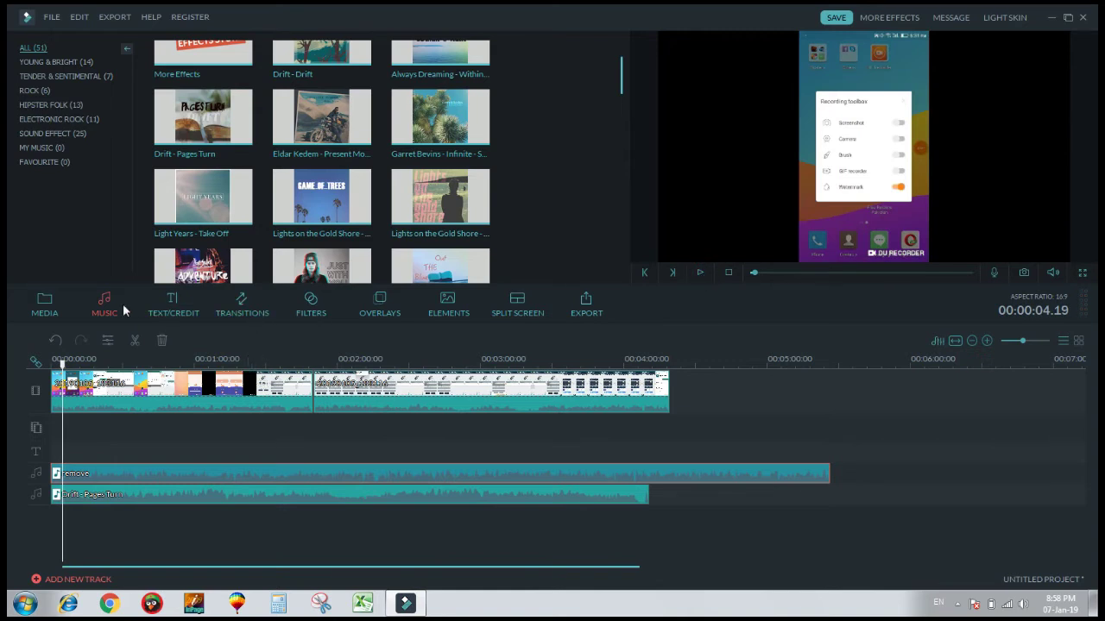
Step: Browse the title presets, add "Retro Label Title" to the text track, and extend the clip back to the timeline's start
{"action": "left_click", "coordinate": [167, 313]}
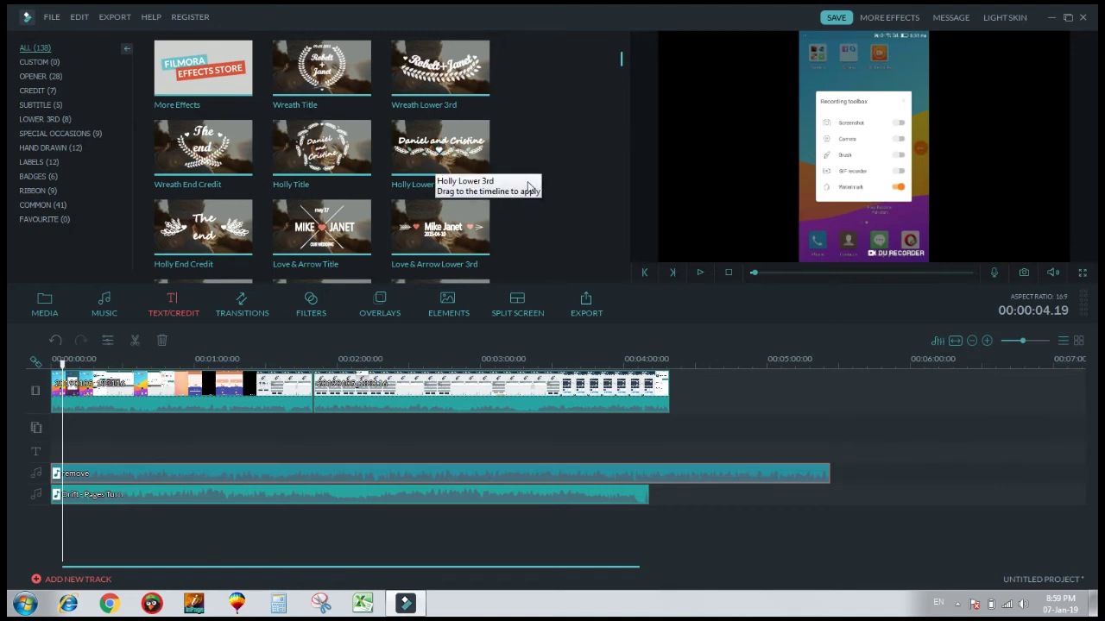
{"action": "mouse_move", "coordinate": [622, 58]}
{"action": "left_mouse_down"}
{"action": "mouse_move", "coordinate": [627, 102]}
{"action": "mouse_move", "coordinate": [625, 92]}
{"action": "left_mouse_up"}
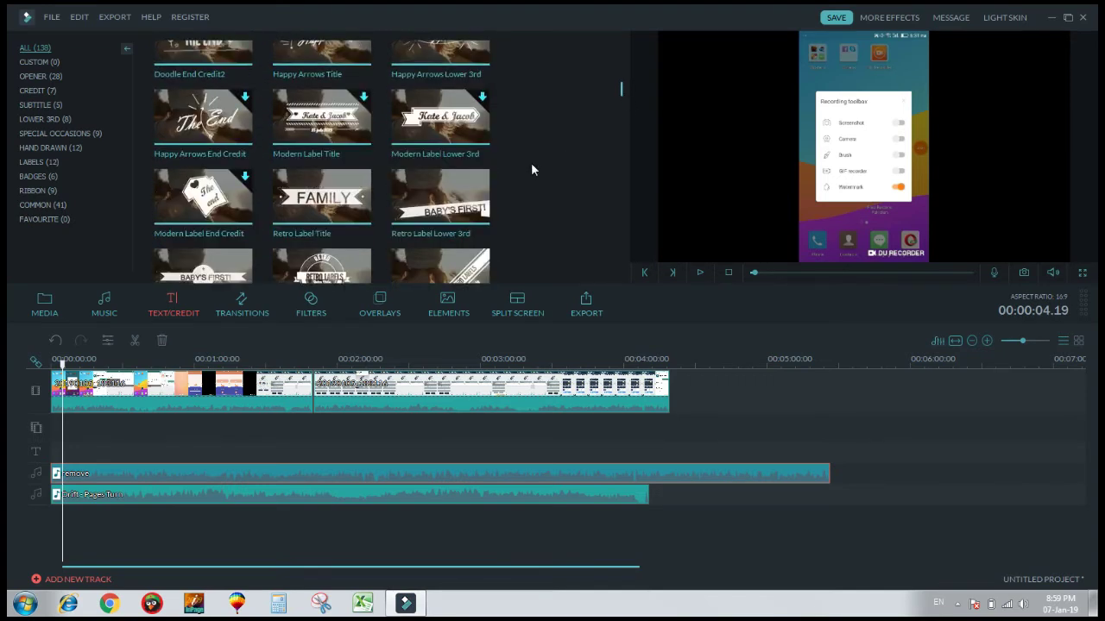
{"action": "left_click", "coordinate": [320, 198]}
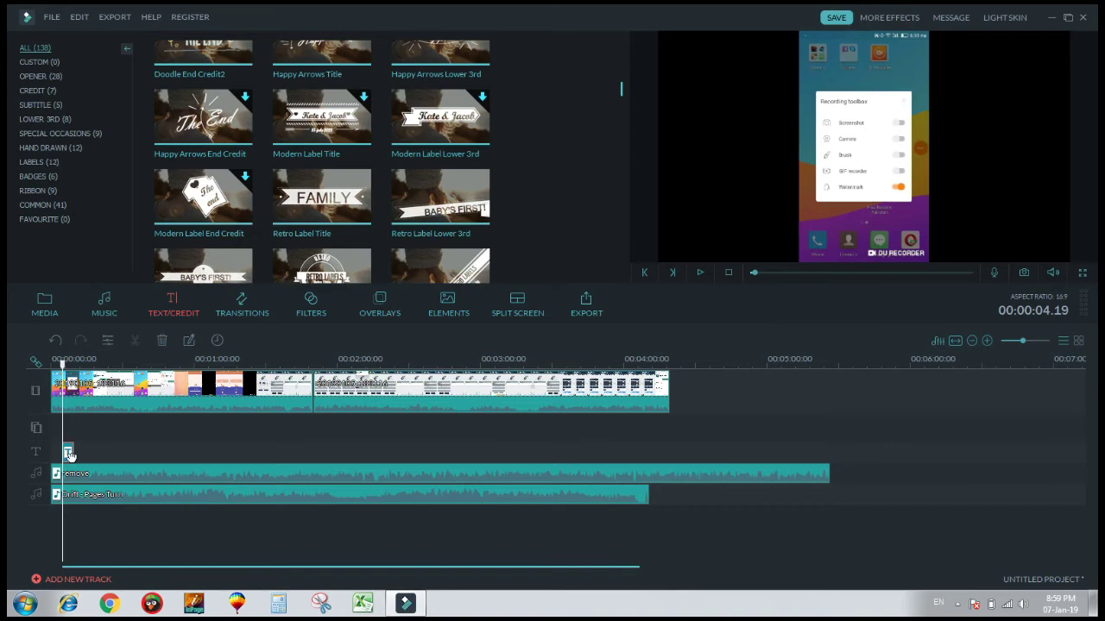
{"action": "mouse_move", "coordinate": [75, 455]}
{"action": "left_mouse_down"}
{"action": "mouse_move", "coordinate": [63, 450]}
{"action": "mouse_move", "coordinate": [211, 446]}
{"action": "mouse_move", "coordinate": [64, 452]}
{"action": "left_mouse_up"}
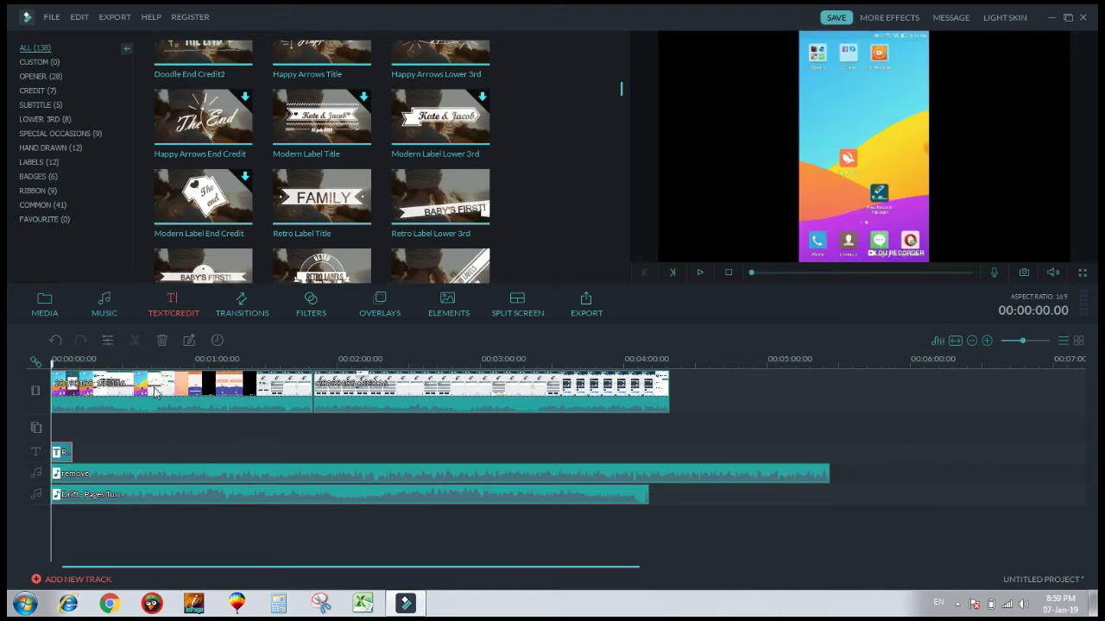
Step: Open the title clip for editing and stretch its banner slightly upward in the preview
{"action": "double_click", "coordinate": [60, 454]}
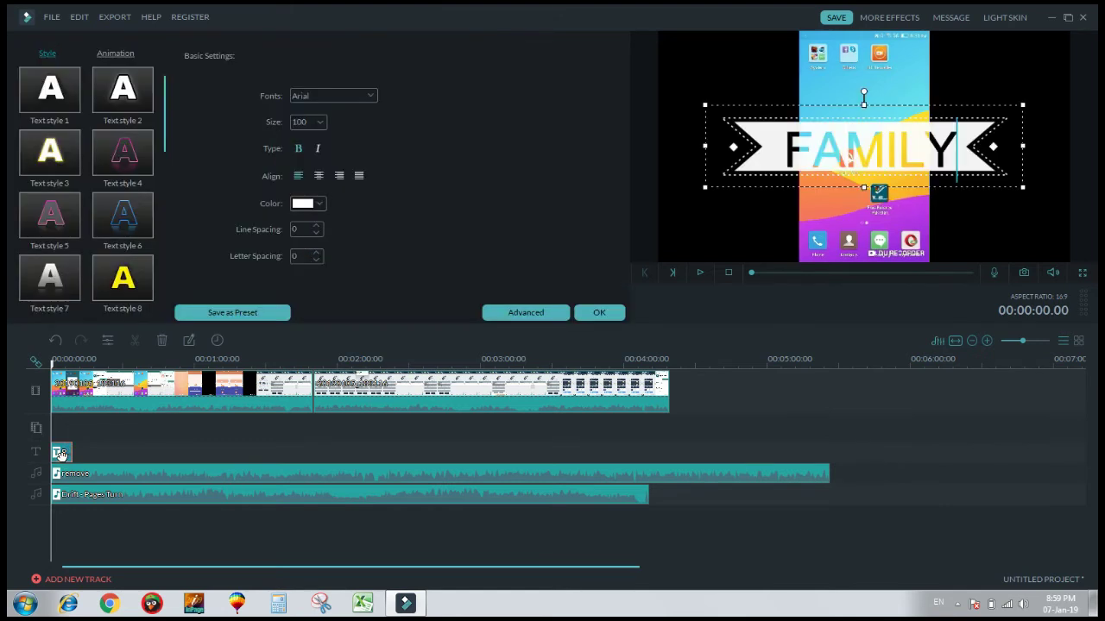
{"action": "right_click", "coordinate": [61, 454]}
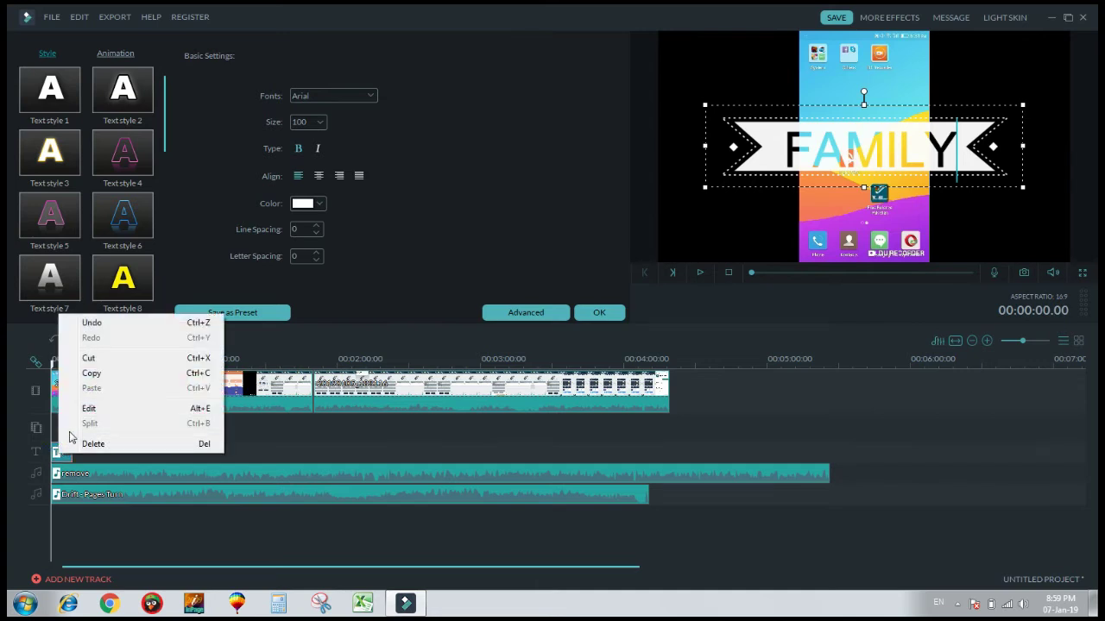
{"action": "left_click", "coordinate": [92, 410]}
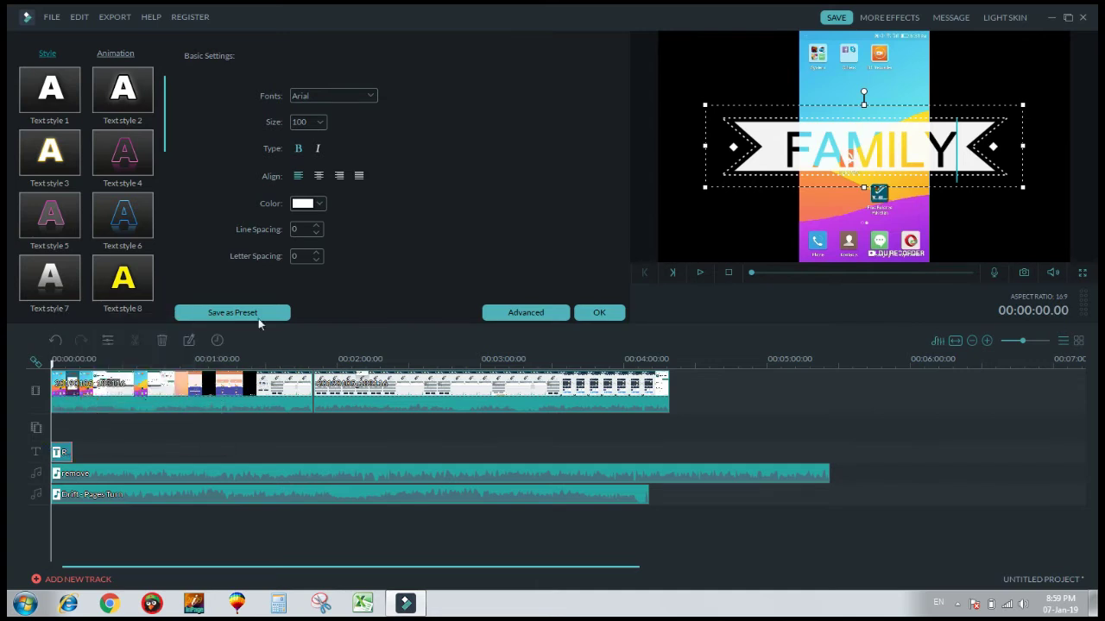
{"action": "mouse_move", "coordinate": [863, 101]}
{"action": "left_mouse_down"}
{"action": "mouse_move", "coordinate": [861, 138]}
{"action": "mouse_move", "coordinate": [861, 91]}
{"action": "left_mouse_up"}
Step: Delete the "FAMILY" placeholder text from the title banner
{"action": "left_click", "coordinate": [955, 135]}
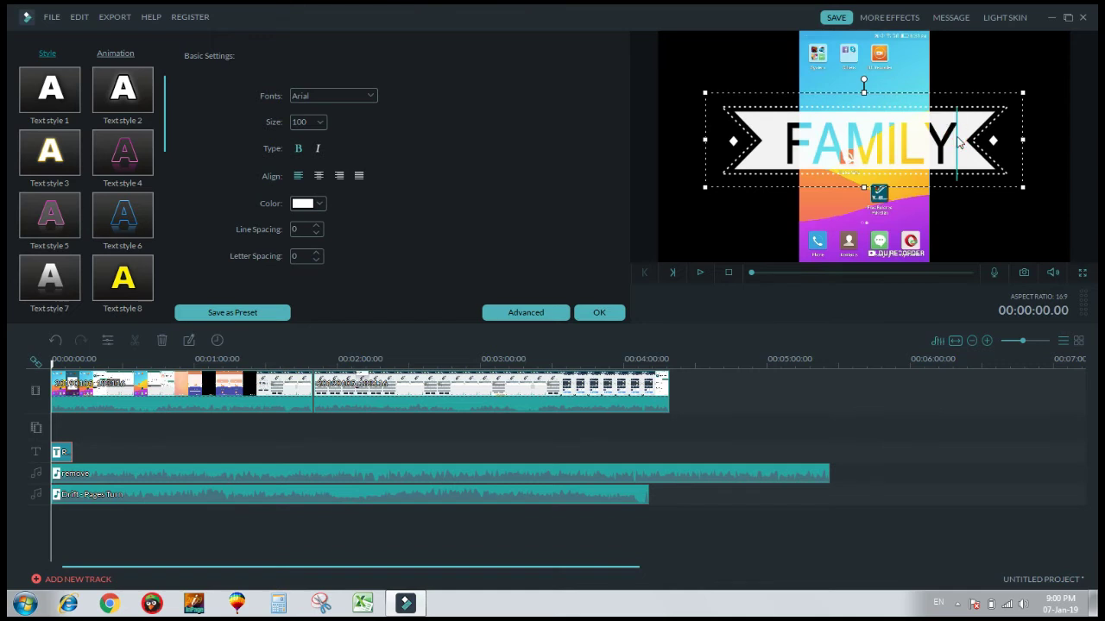
{"action": "key", "text": "BackSpace"}
{"action": "key", "text": "BackSpace"}
{"action": "key", "text": "BackSpace"}
{"action": "key", "text": "BackSpace"}
{"action": "key", "text": "BackSpace"}
{"action": "key", "text": "BackSpace"}
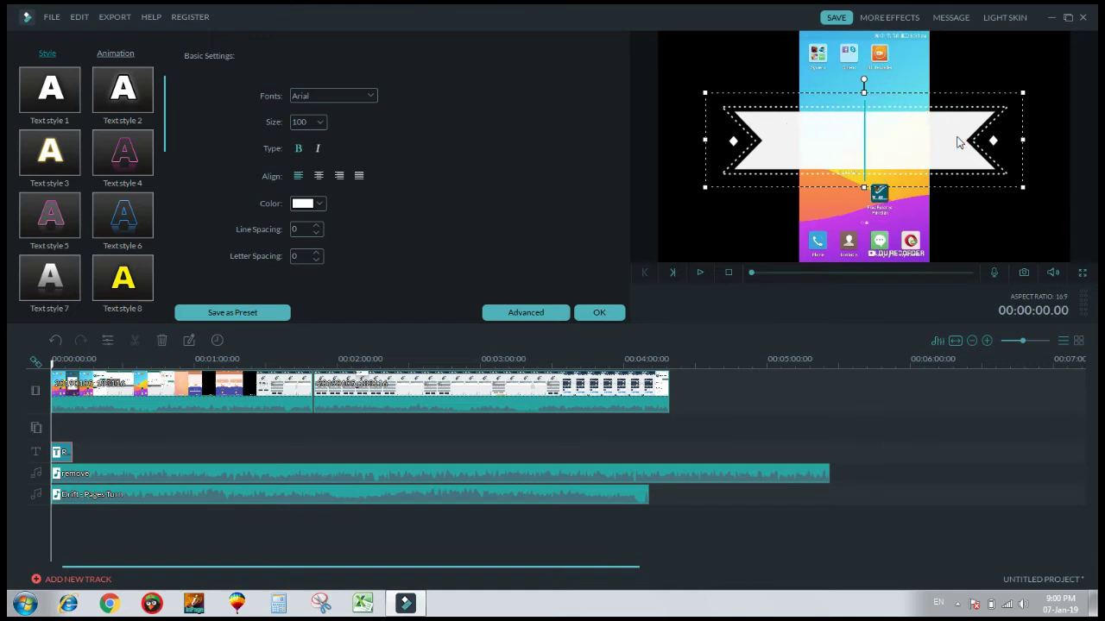
{"action": "type", "text": "Za2r5a"}
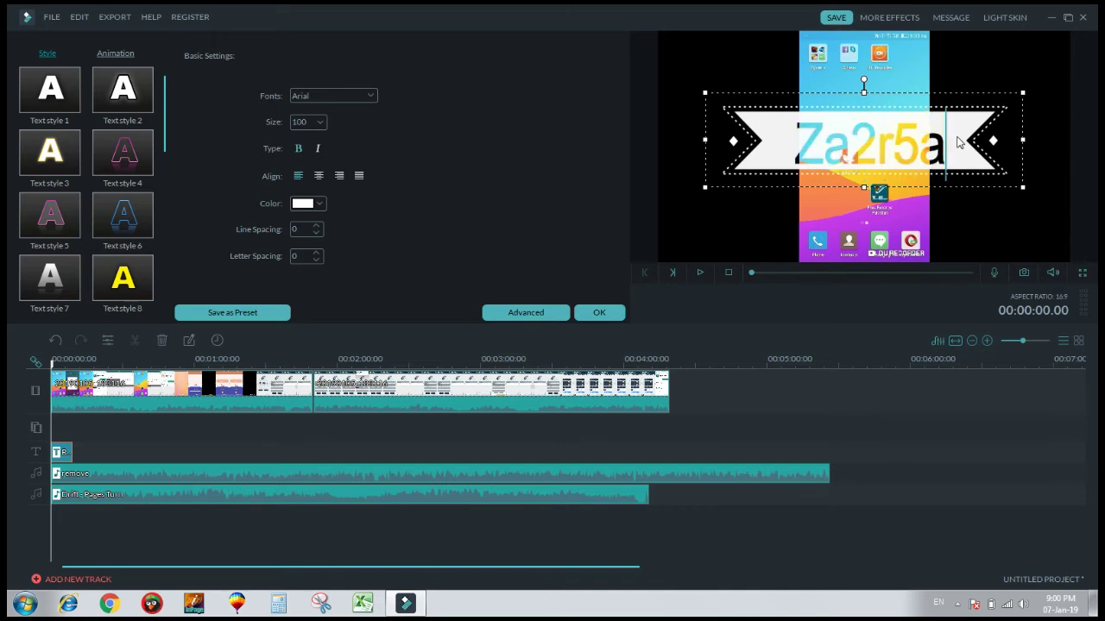
{"action": "key", "text": "BackSpace"}
{"action": "key", "text": "BackSpace"}
{"action": "key", "text": "BackSpace"}
{"action": "key", "text": "BackSpace"}
{"action": "key", "text": "BackSpace"}
{"action": "key", "text": "BackSpace"}
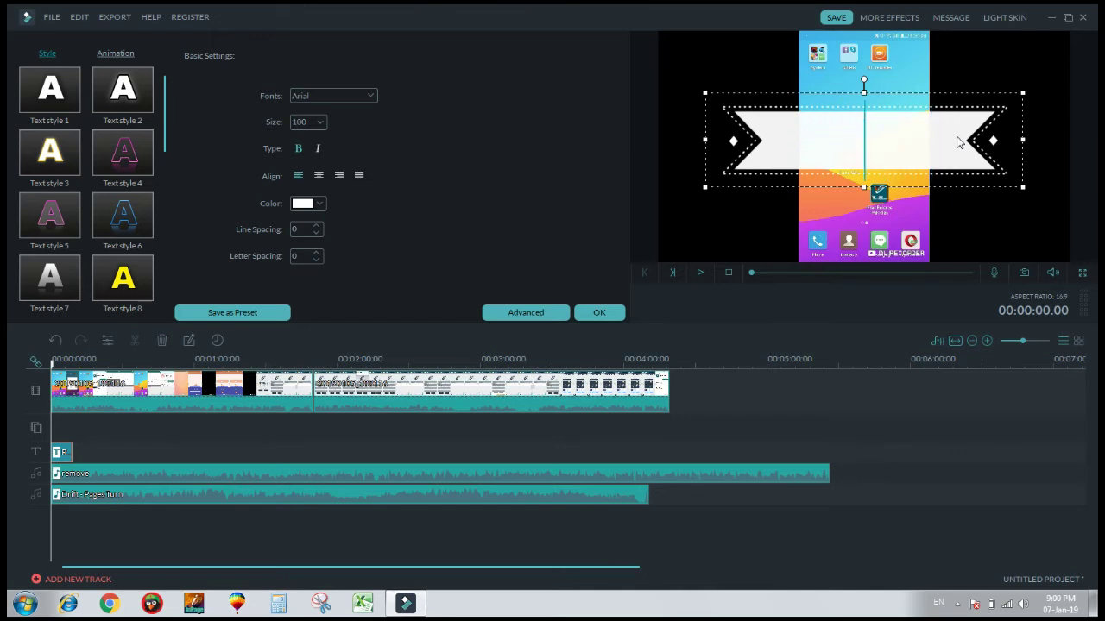
Step: Enter the person's name in lowercase as the banner's title text
{"action": "type", "text": "za"}
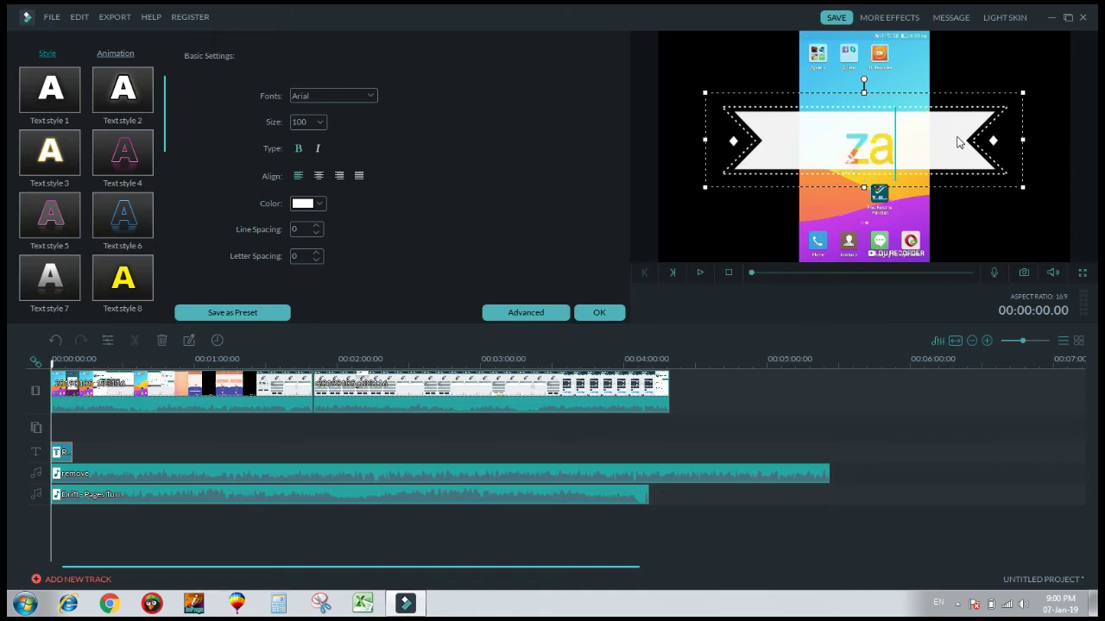
{"action": "type", "text": "kria"}
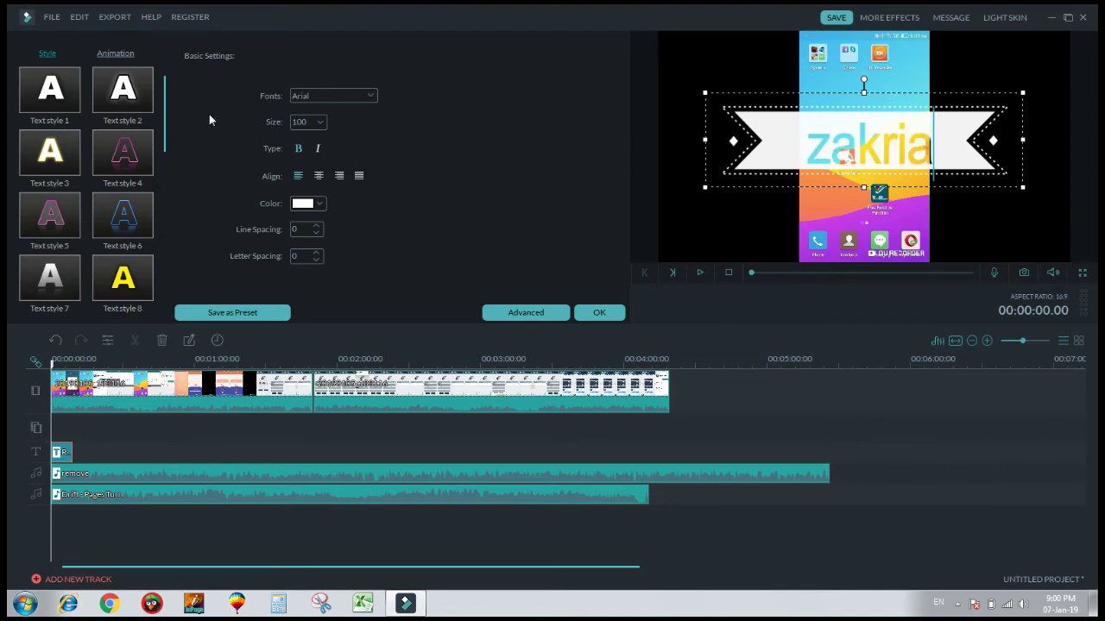
Step: Try Text styles 6, 4, 3 and 5 on the title banner
{"action": "double_click", "coordinate": [120, 220]}
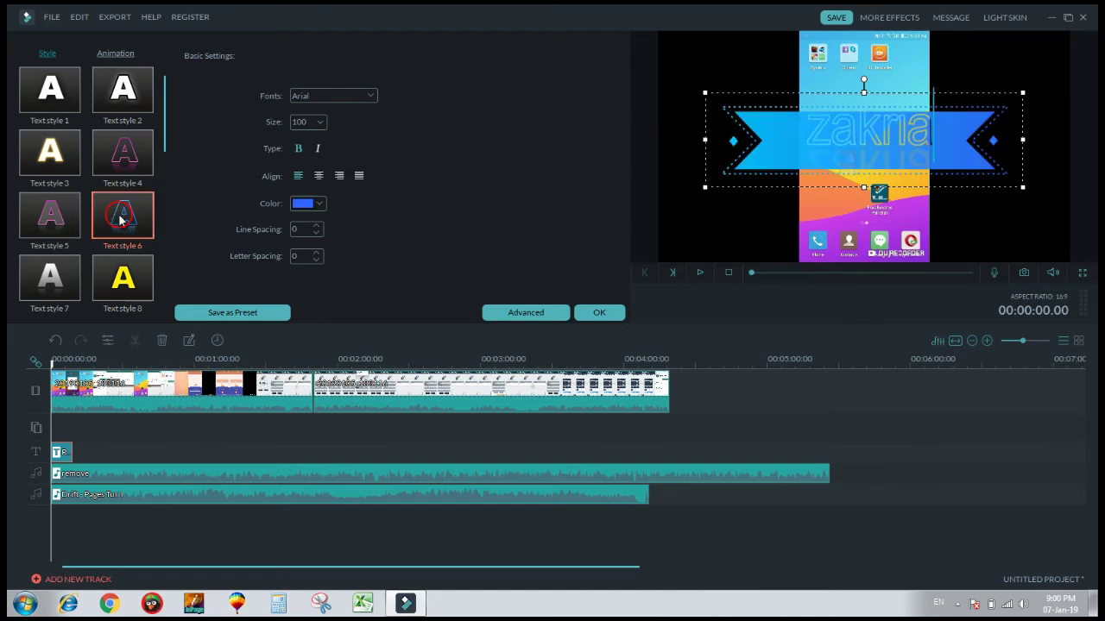
{"action": "double_click", "coordinate": [128, 159]}
{"action": "double_click", "coordinate": [50, 169]}
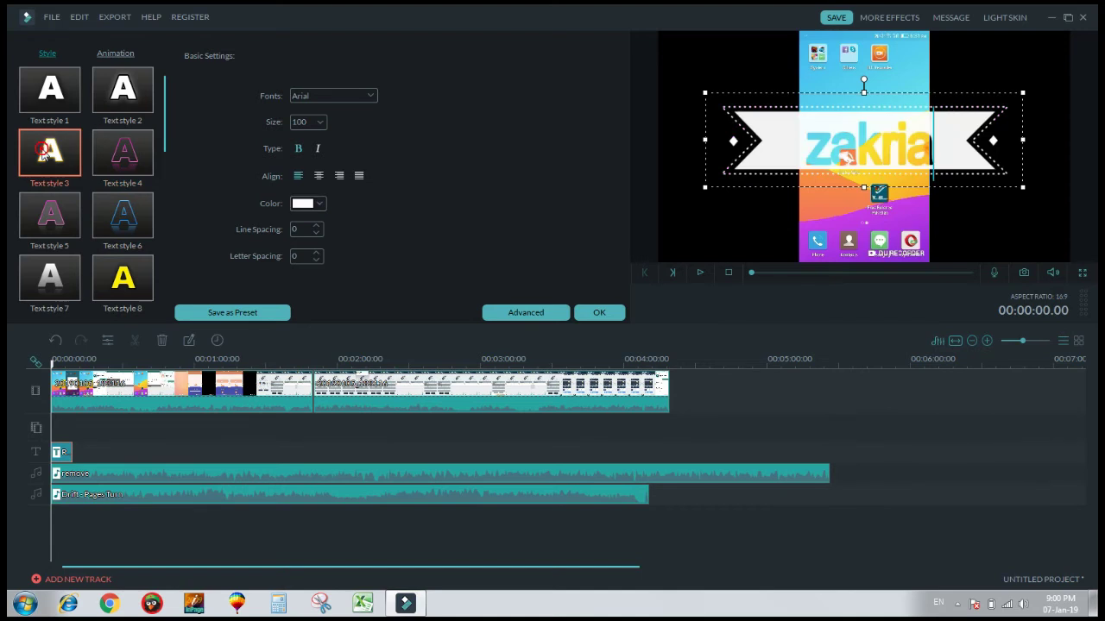
{"action": "double_click", "coordinate": [54, 228]}
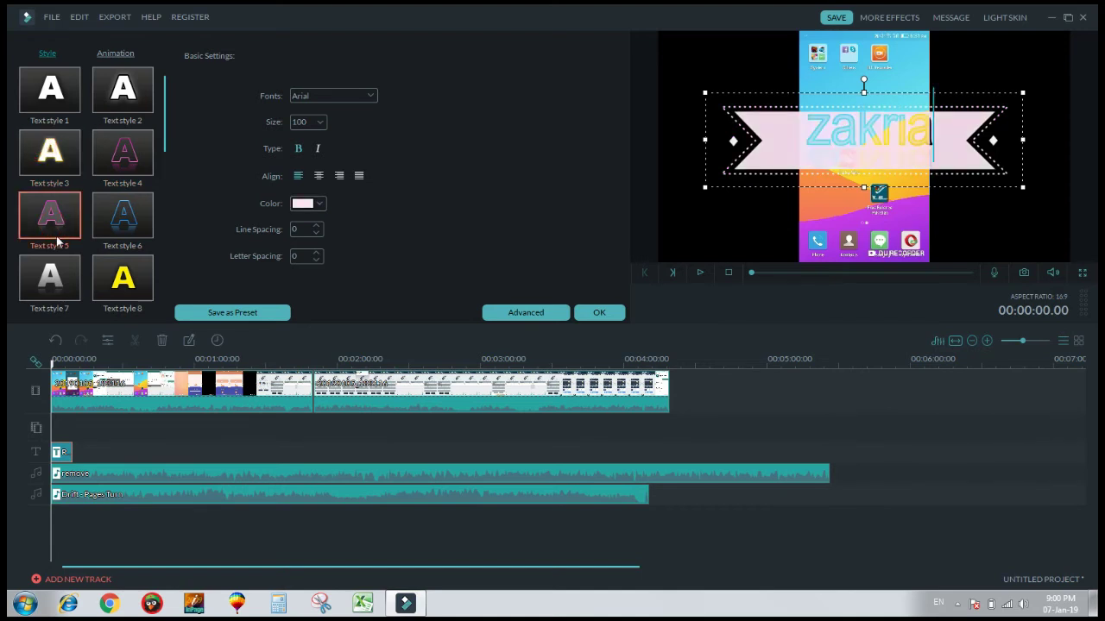
Step: Try further presets on the title banner, including Text styles 11, 9, 16 and 15
{"action": "scroll", "coordinate": [53, 233], "scroll_direction": "down", "scroll_amount": 1}
{"action": "scroll", "coordinate": [123, 277], "scroll_direction": "down", "scroll_amount": 1}
{"action": "double_click", "coordinate": [124, 278]}
{"action": "double_click", "coordinate": [73, 285]}
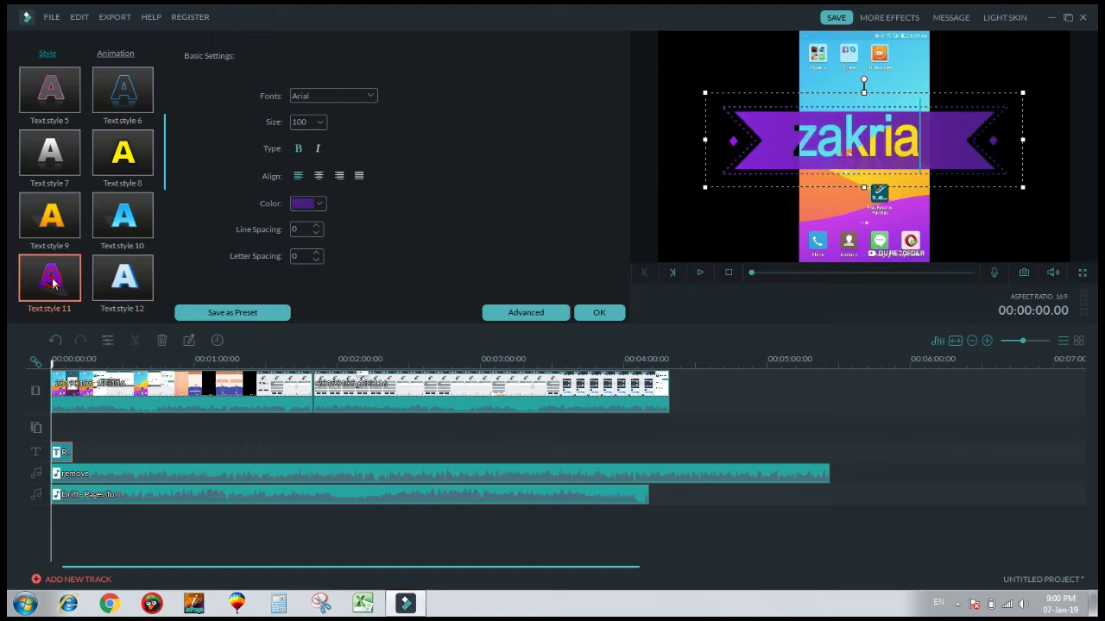
{"action": "double_click", "coordinate": [54, 222]}
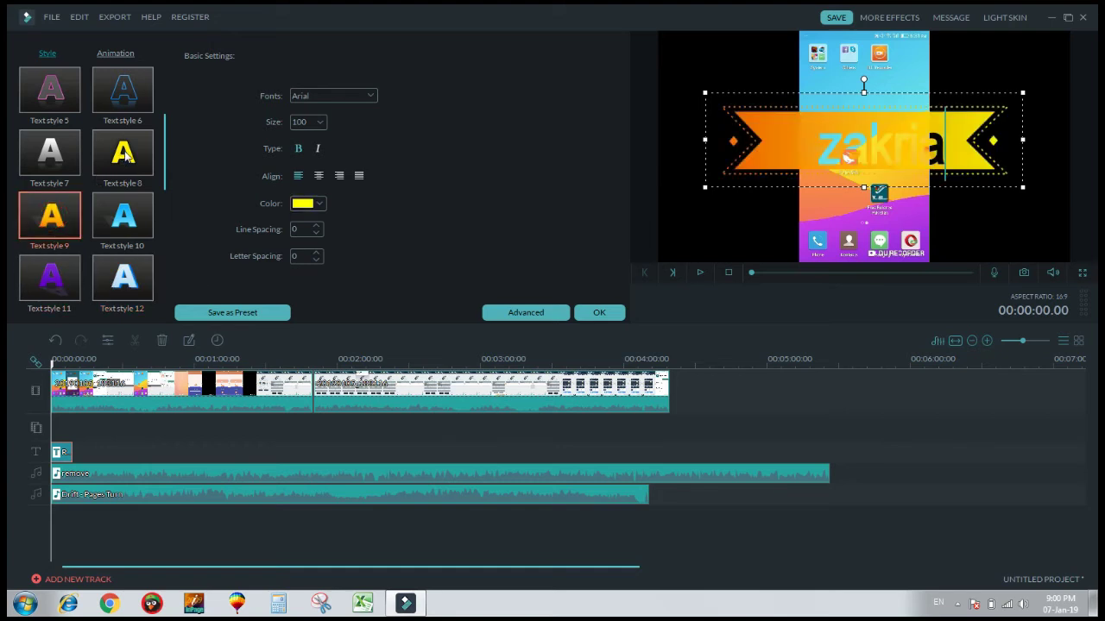
{"action": "double_click", "coordinate": [97, 177]}
{"action": "scroll", "coordinate": [94, 200], "scroll_direction": "down", "scroll_amount": 2}
{"action": "double_click", "coordinate": [119, 278]}
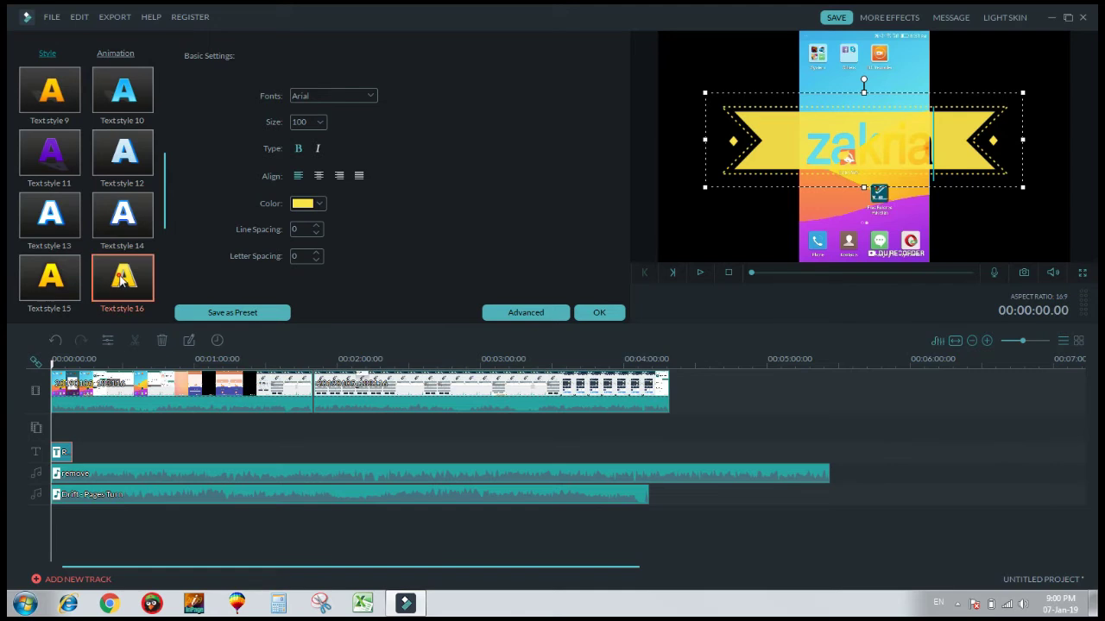
{"action": "double_click", "coordinate": [49, 288]}
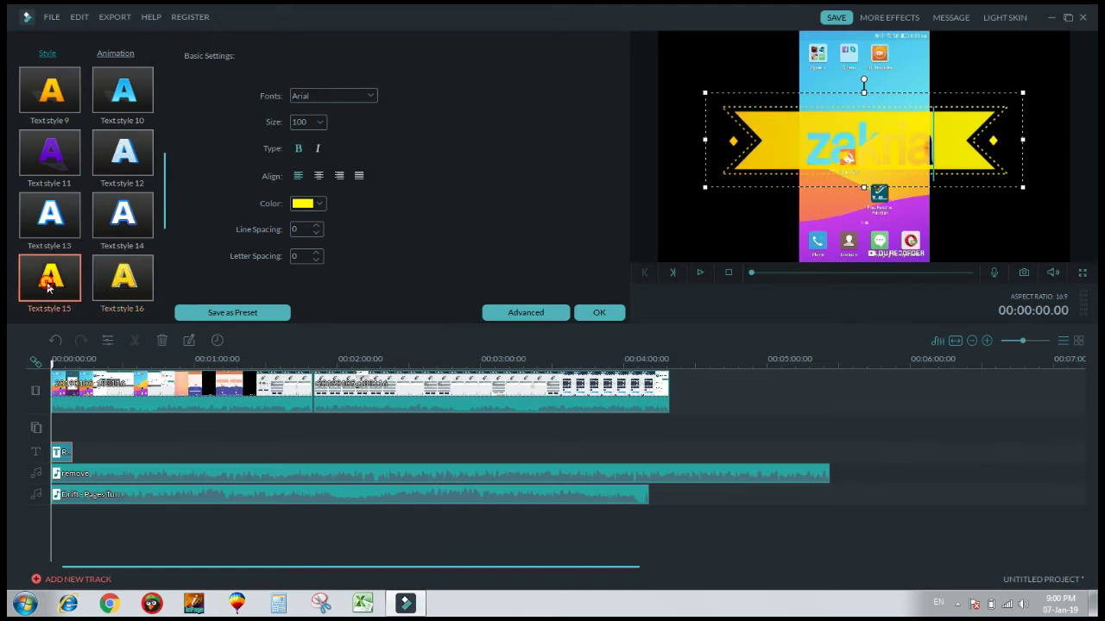
Step: Preview Text style 19 on the title banner and apply Text style 20 instead
{"action": "scroll", "coordinate": [49, 290], "scroll_direction": "down", "scroll_amount": 1}
{"action": "scroll", "coordinate": [49, 287], "scroll_direction": "down", "scroll_amount": 1}
{"action": "double_click", "coordinate": [49, 285]}
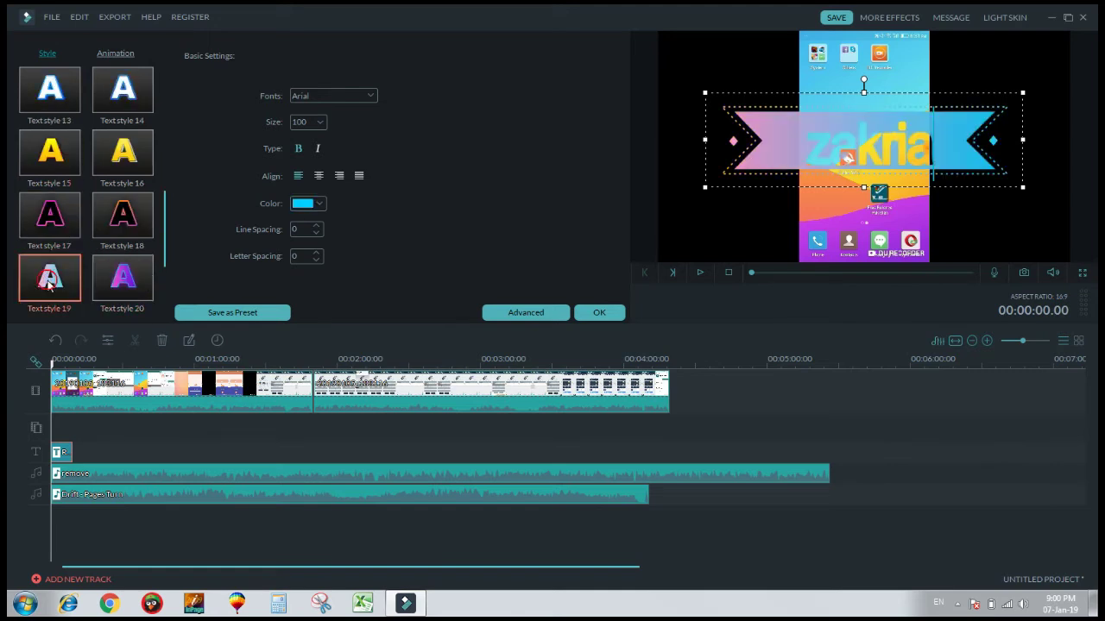
{"action": "double_click", "coordinate": [122, 276]}
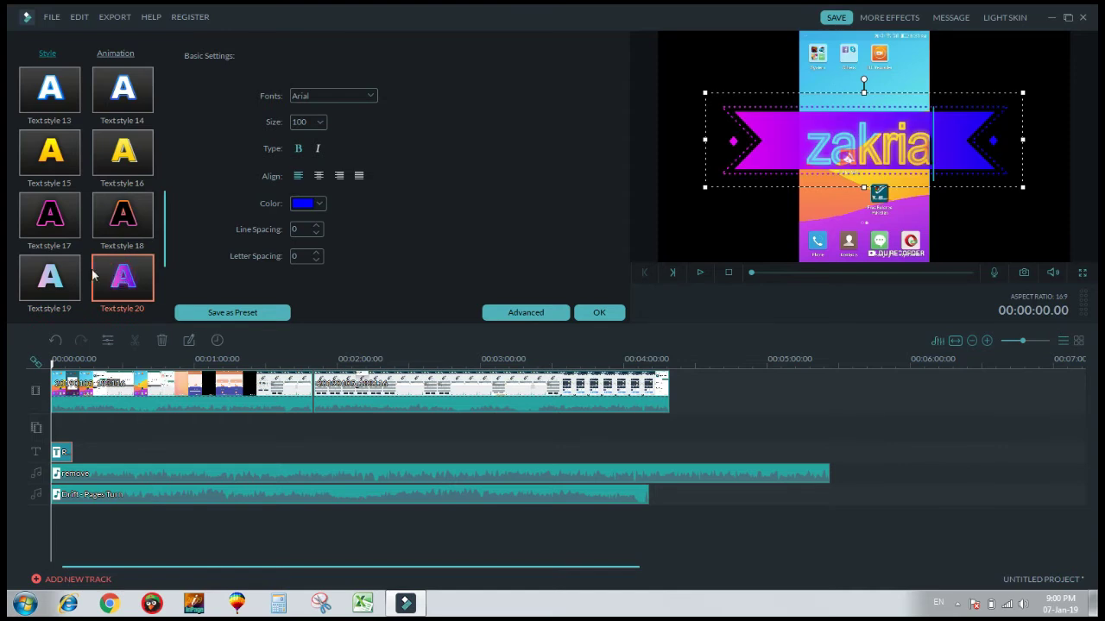
Step: Try further presets on the title banner, including Text styles 23, 9 and 5
{"action": "scroll", "coordinate": [65, 249], "scroll_direction": "down", "scroll_amount": 2}
{"action": "double_click", "coordinate": [59, 282]}
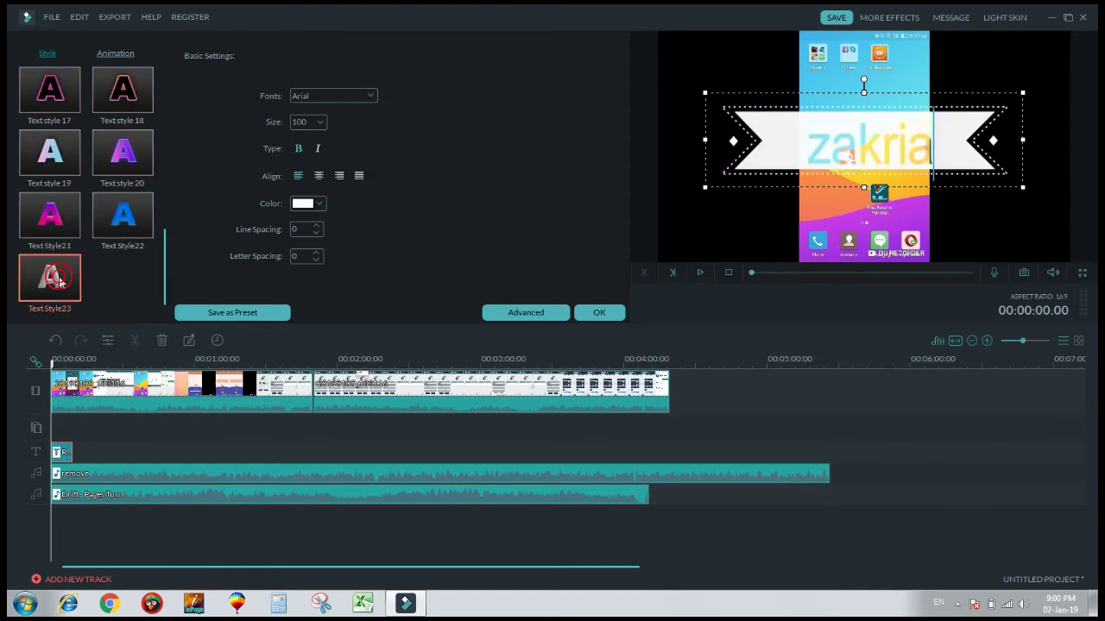
{"action": "scroll", "coordinate": [61, 259], "scroll_direction": "up", "scroll_amount": 3}
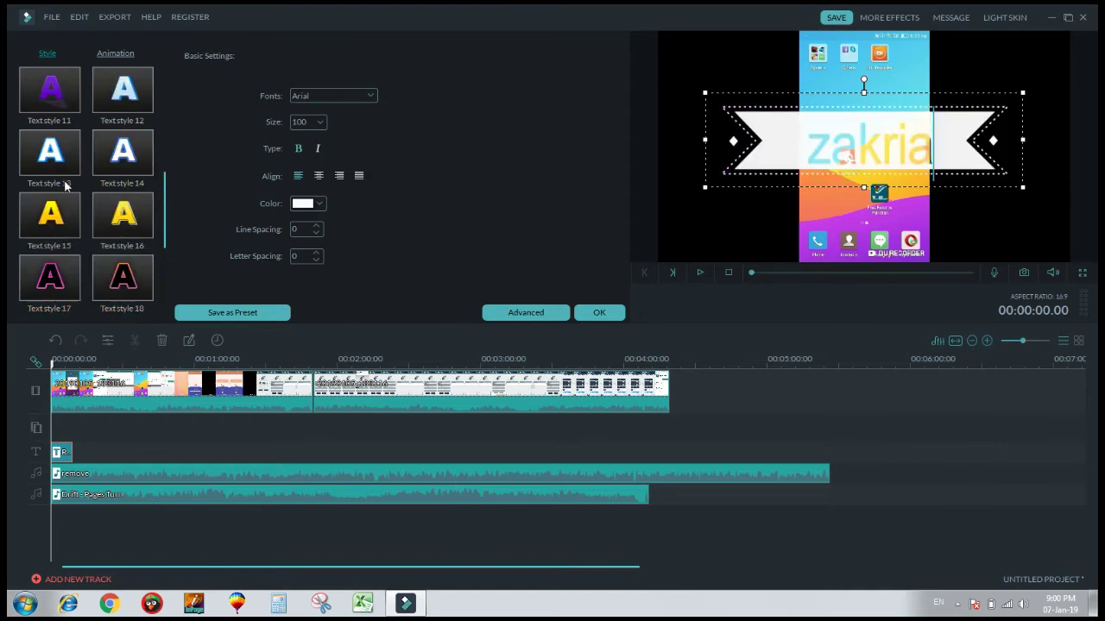
{"action": "left_click", "coordinate": [64, 183]}
{"action": "scroll", "coordinate": [56, 173], "scroll_direction": "up", "scroll_amount": 2}
{"action": "left_click", "coordinate": [52, 168]}
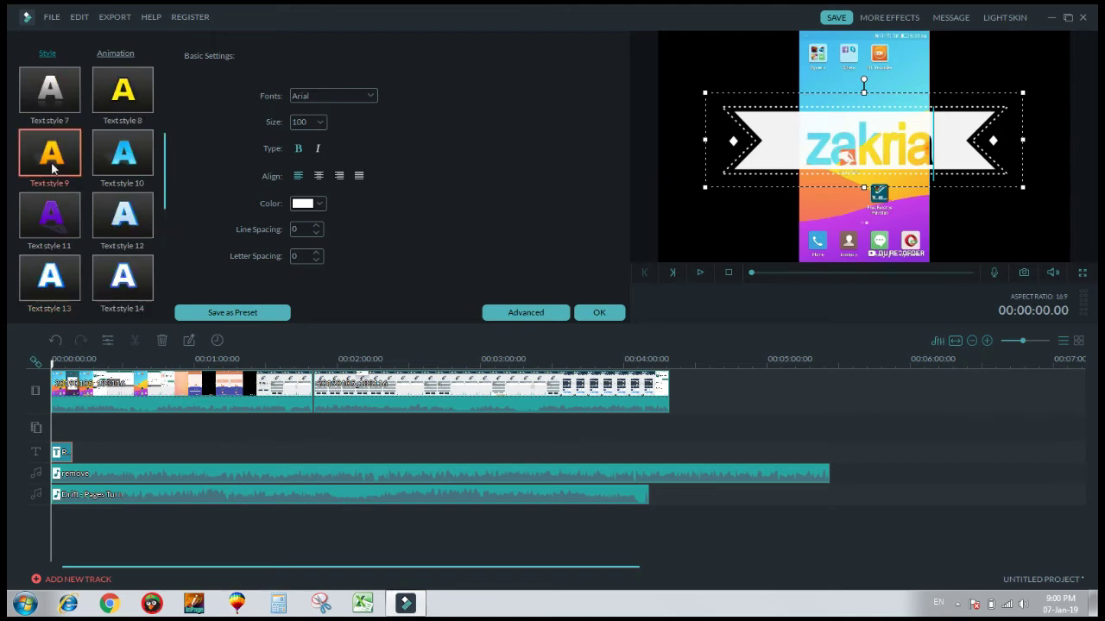
{"action": "scroll", "coordinate": [54, 166], "scroll_direction": "up", "scroll_amount": 1}
{"action": "left_click", "coordinate": [57, 116]}
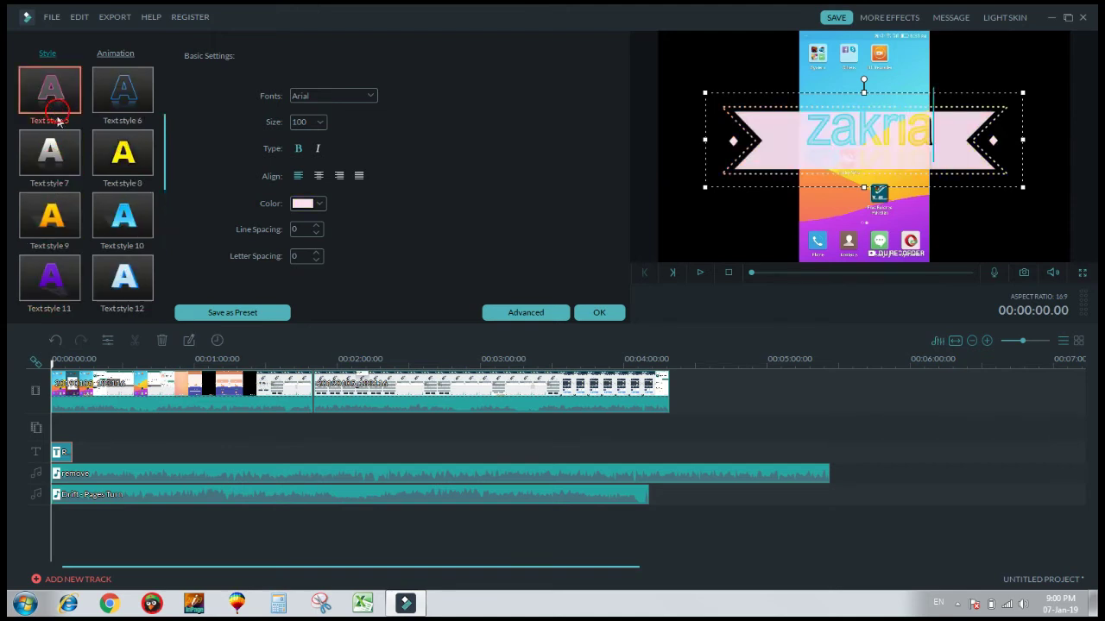
Step: Preview Text styles 6 and 8 on the title banner and apply Text style 4 instead
{"action": "scroll", "coordinate": [63, 202], "scroll_direction": "up", "scroll_amount": 2}
{"action": "left_click", "coordinate": [125, 225]}
{"action": "left_click", "coordinate": [119, 274]}
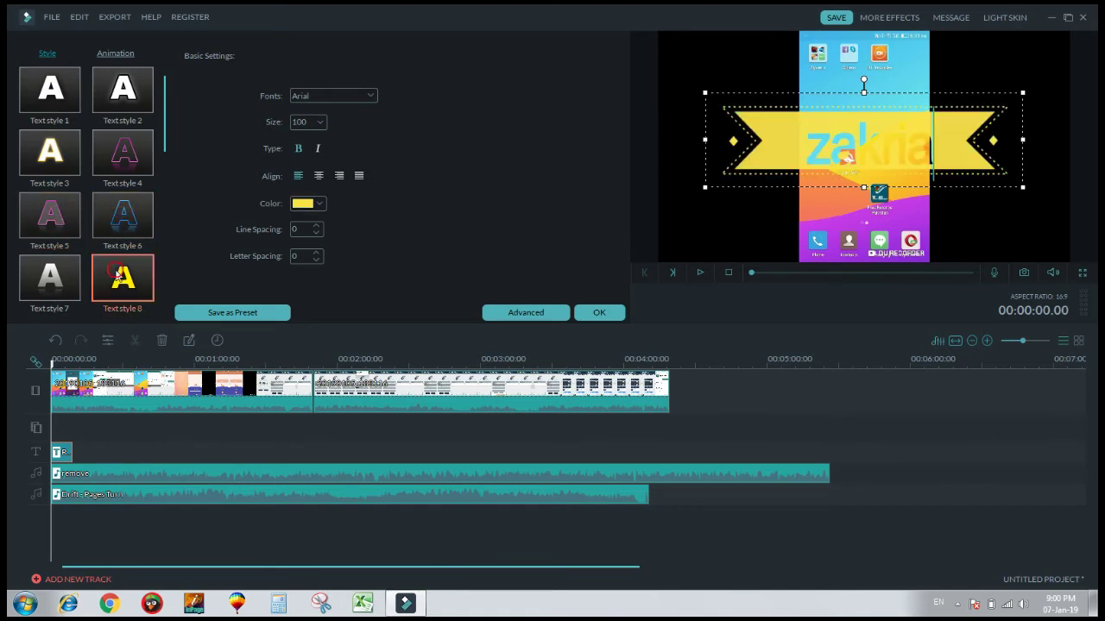
{"action": "left_click", "coordinate": [121, 154]}
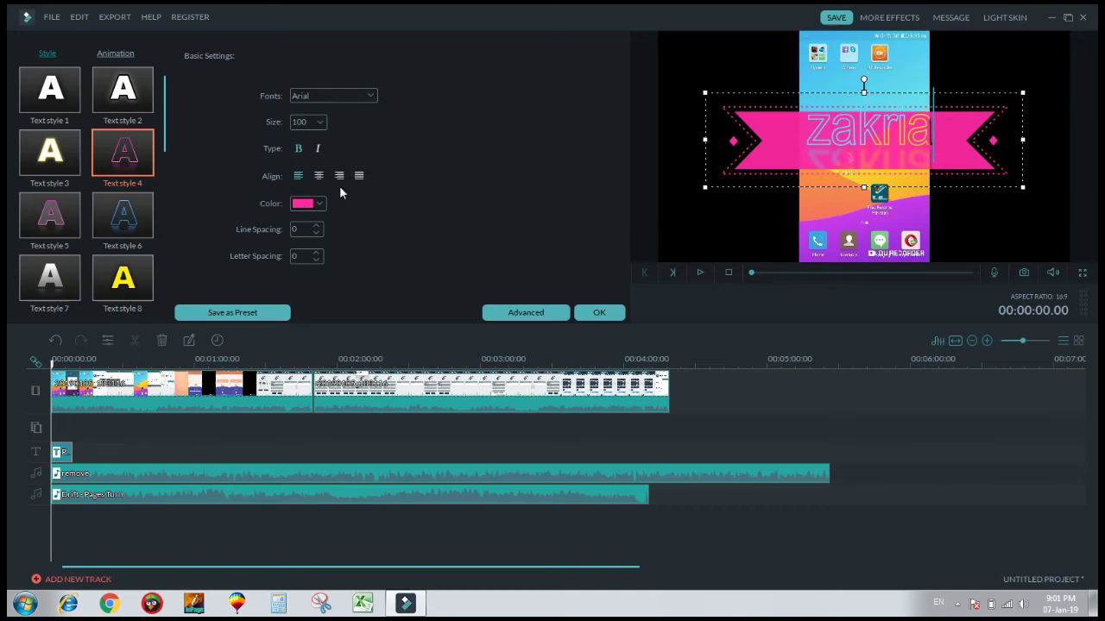
Step: Try orange as the title banner's color and settle on teal
{"action": "left_click", "coordinate": [318, 205]}
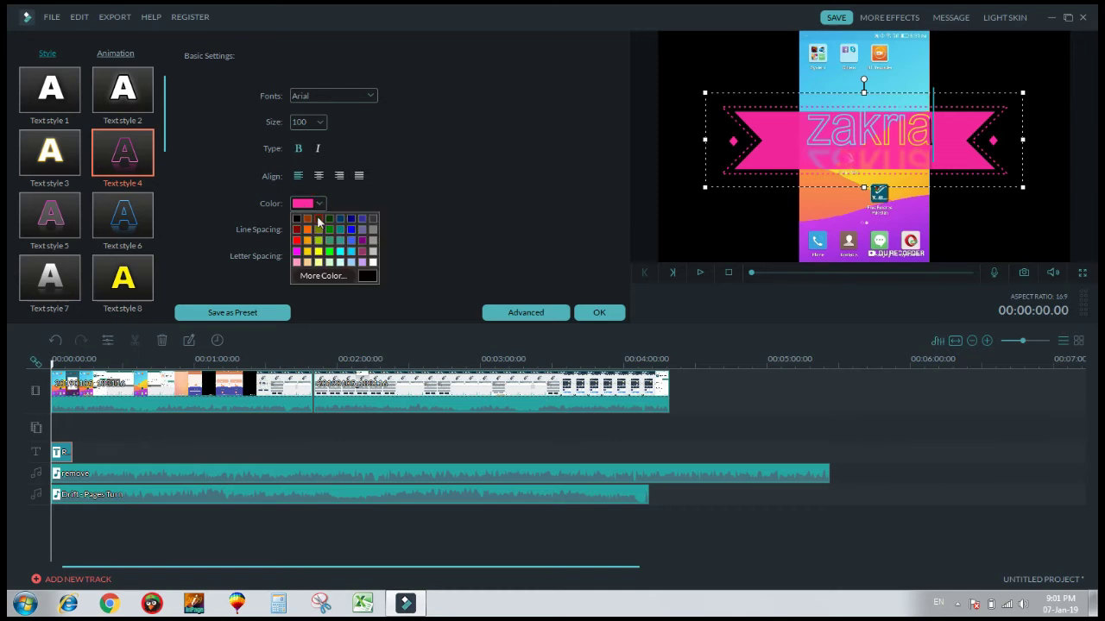
{"action": "left_click", "coordinate": [308, 229]}
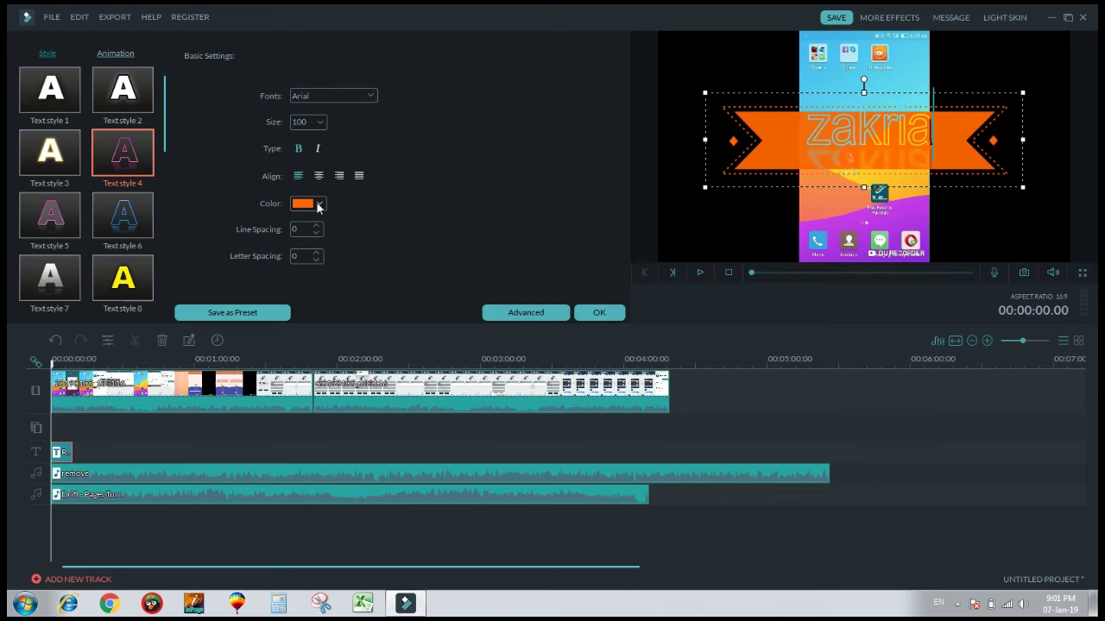
{"action": "left_click", "coordinate": [319, 205]}
{"action": "left_click", "coordinate": [341, 247]}
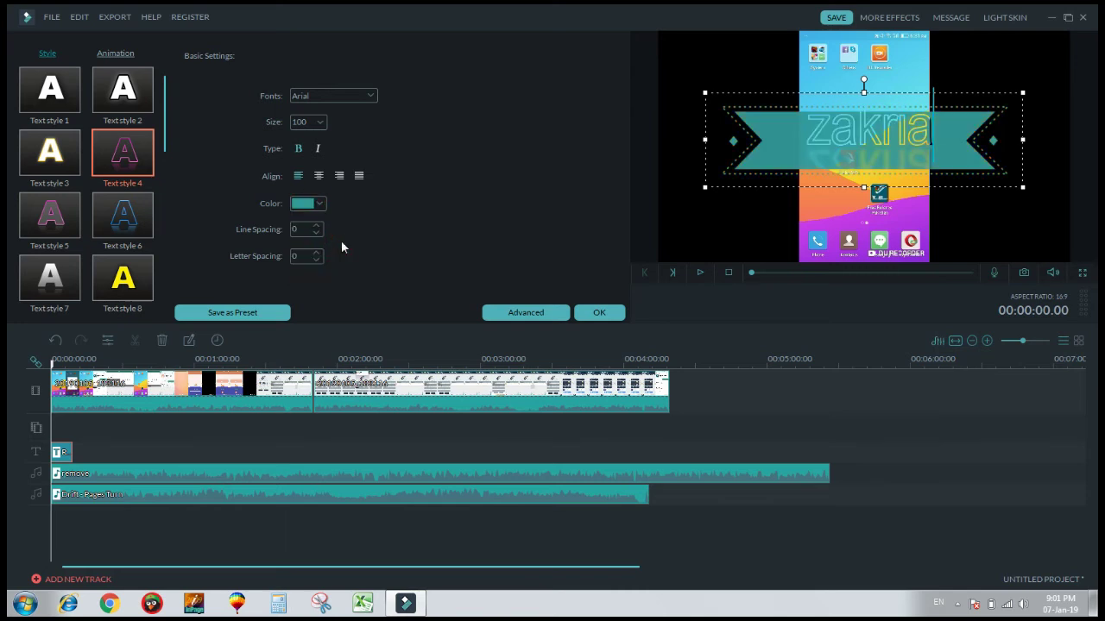
Step: Set the title's font to Avant Garde Book O and its size to 72
{"action": "left_click", "coordinate": [321, 97]}
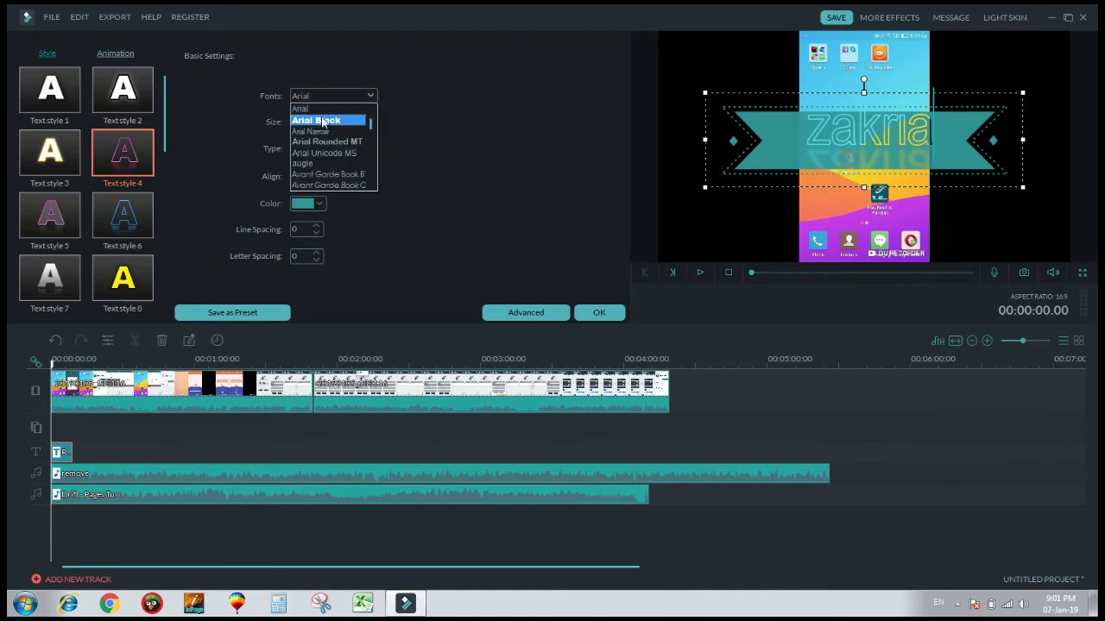
{"action": "left_click", "coordinate": [321, 142]}
{"action": "left_click", "coordinate": [334, 95]}
{"action": "left_click", "coordinate": [320, 142]}
{"action": "left_click", "coordinate": [320, 123]}
{"action": "left_click", "coordinate": [304, 152]}
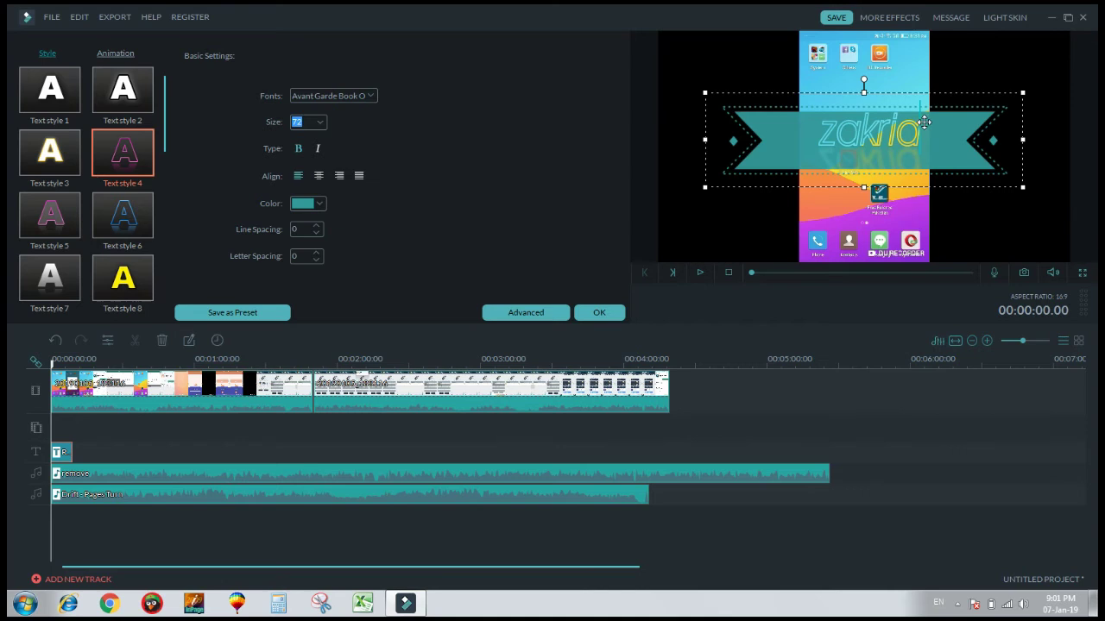
Step: Shrink the title banner and place it over the lower part of the phone screen, adjusting its width and height
{"action": "left_click_drag", "start_coordinate": [1025, 139], "coordinate": [807, 140]}
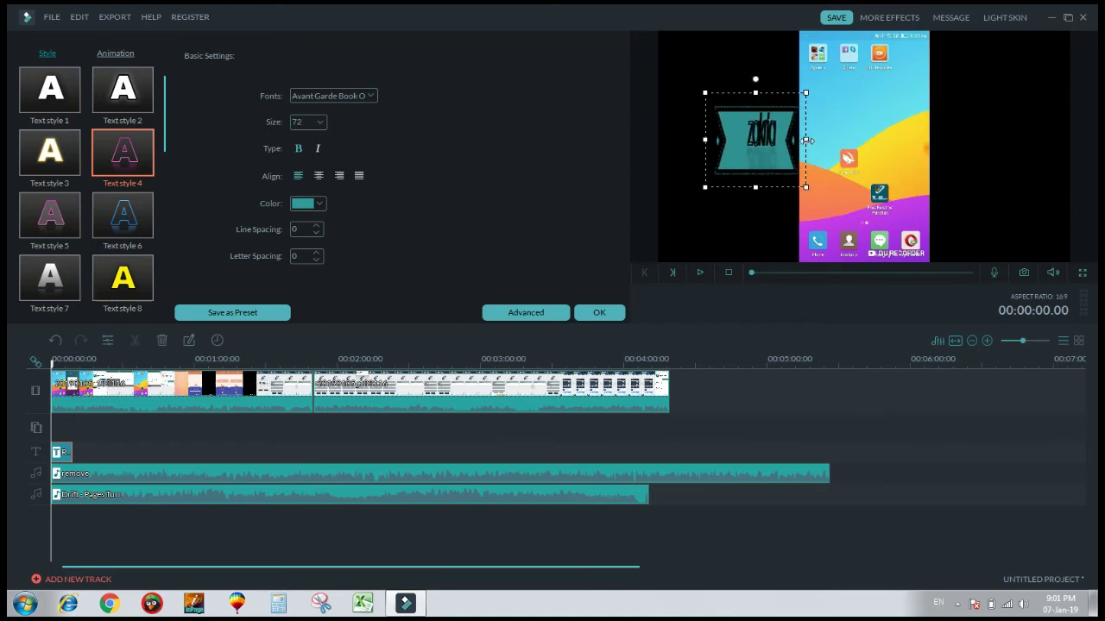
{"action": "left_click_drag", "start_coordinate": [756, 93], "coordinate": [866, 213]}
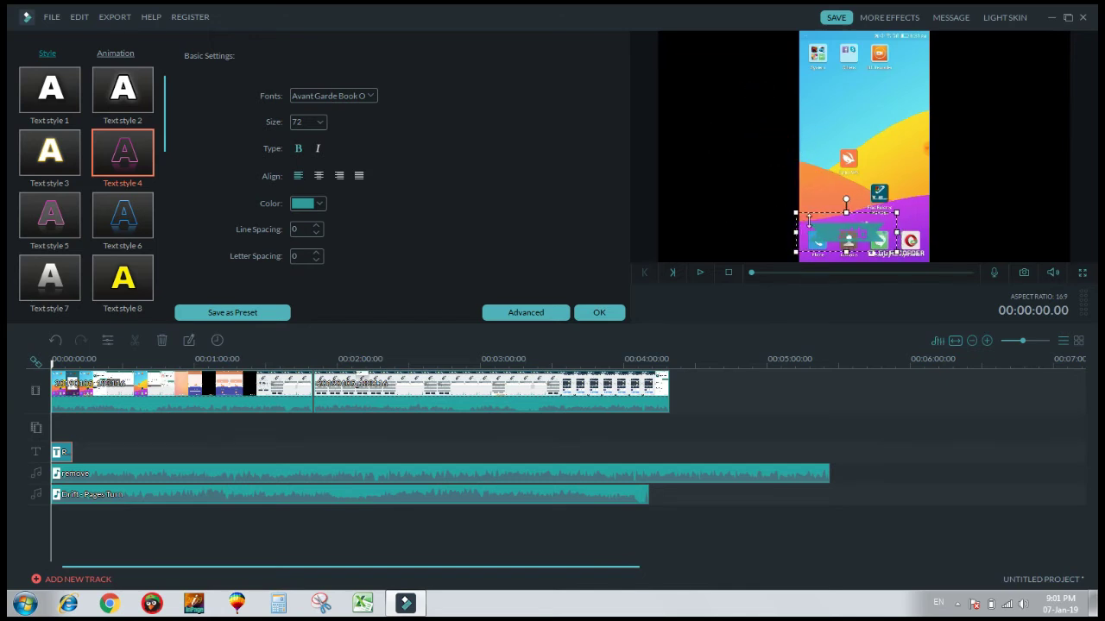
{"action": "left_click_drag", "start_coordinate": [792, 232], "coordinate": [753, 231]}
{"action": "left_click_drag", "start_coordinate": [898, 231], "coordinate": [997, 225]}
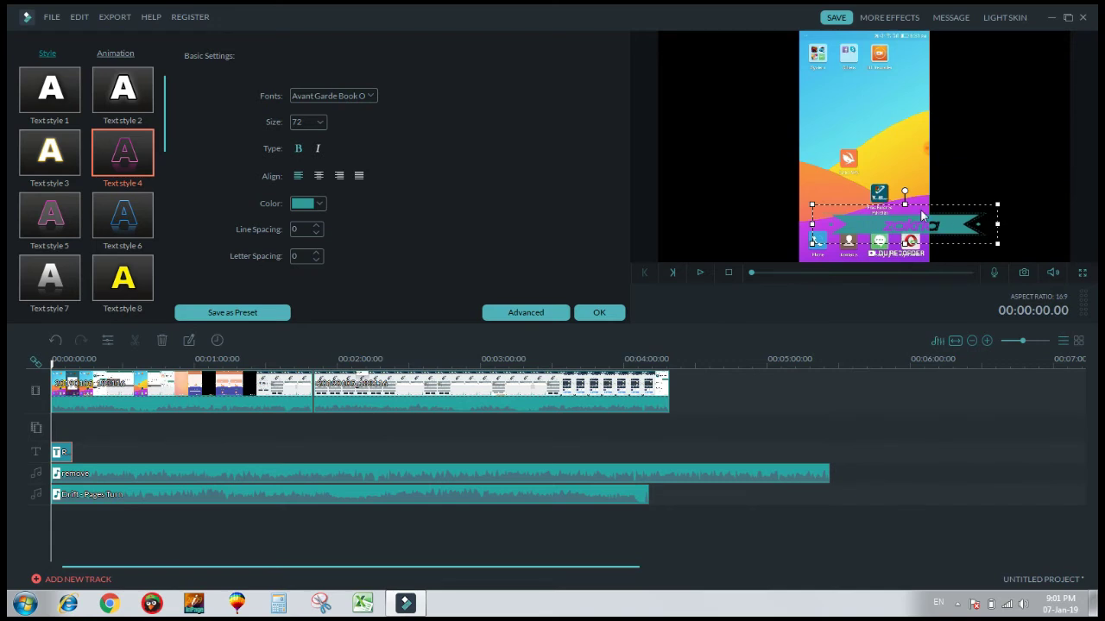
{"action": "left_click_drag", "start_coordinate": [905, 202], "coordinate": [902, 149]}
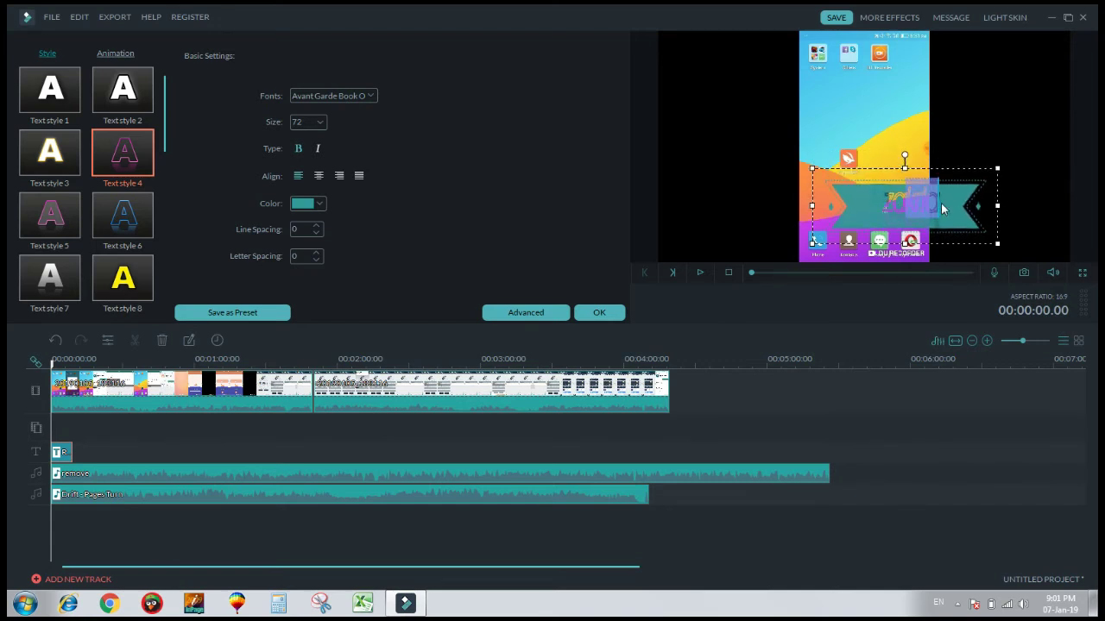
Step: Move the title banner to the lower-right corner of the video frame and accept the title edits
{"action": "left_click", "coordinate": [959, 131]}
{"action": "left_click", "coordinate": [970, 202]}
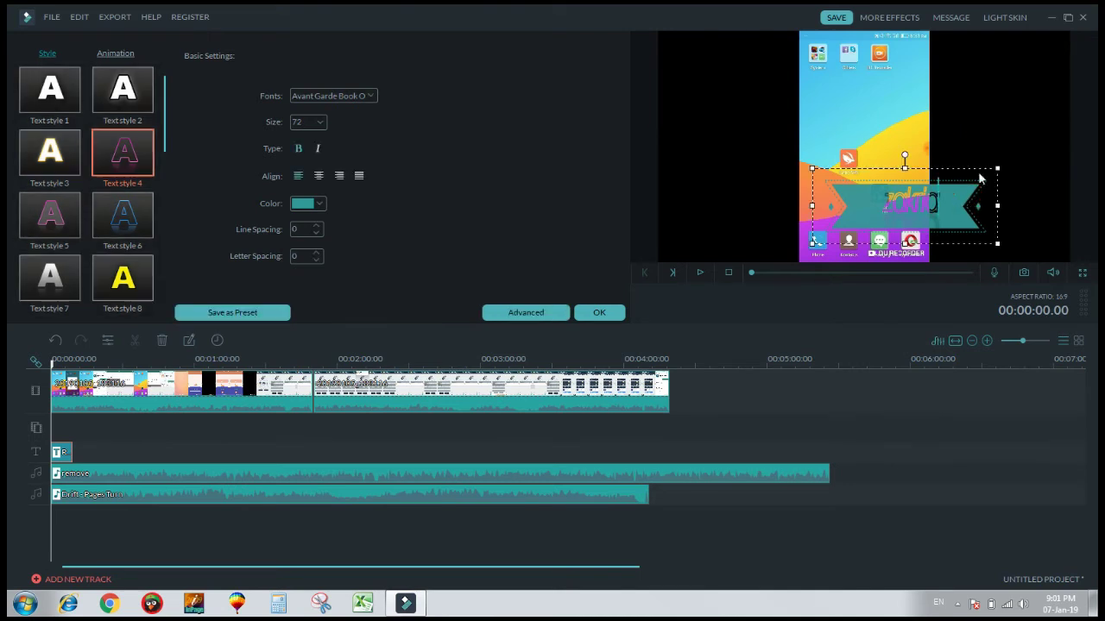
{"action": "left_click_drag", "start_coordinate": [972, 168], "coordinate": [1044, 168]}
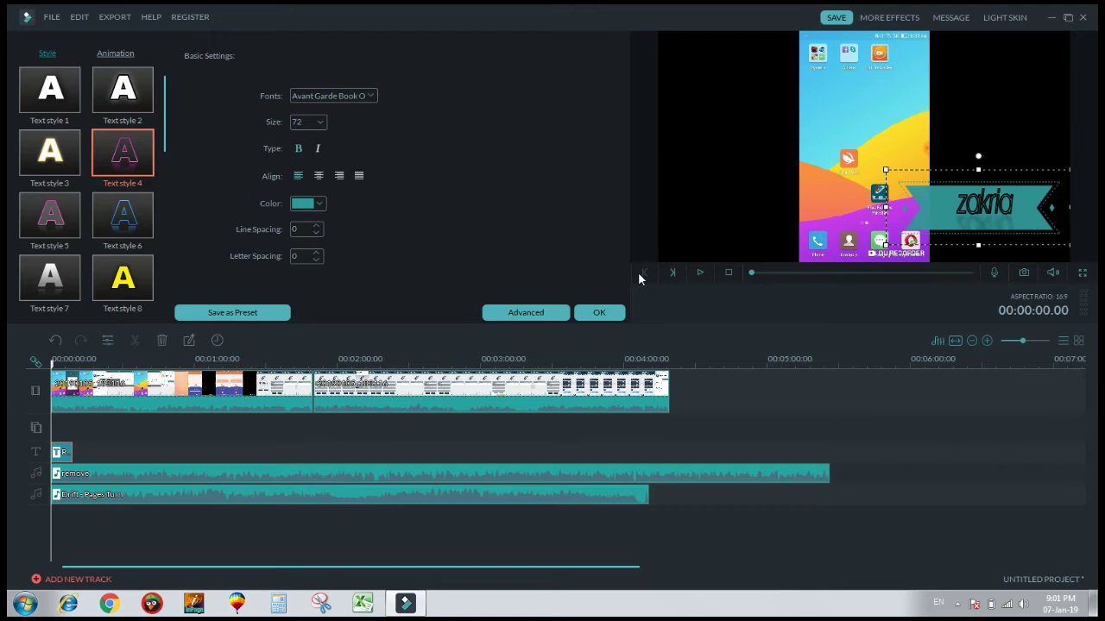
{"action": "left_click", "coordinate": [597, 315]}
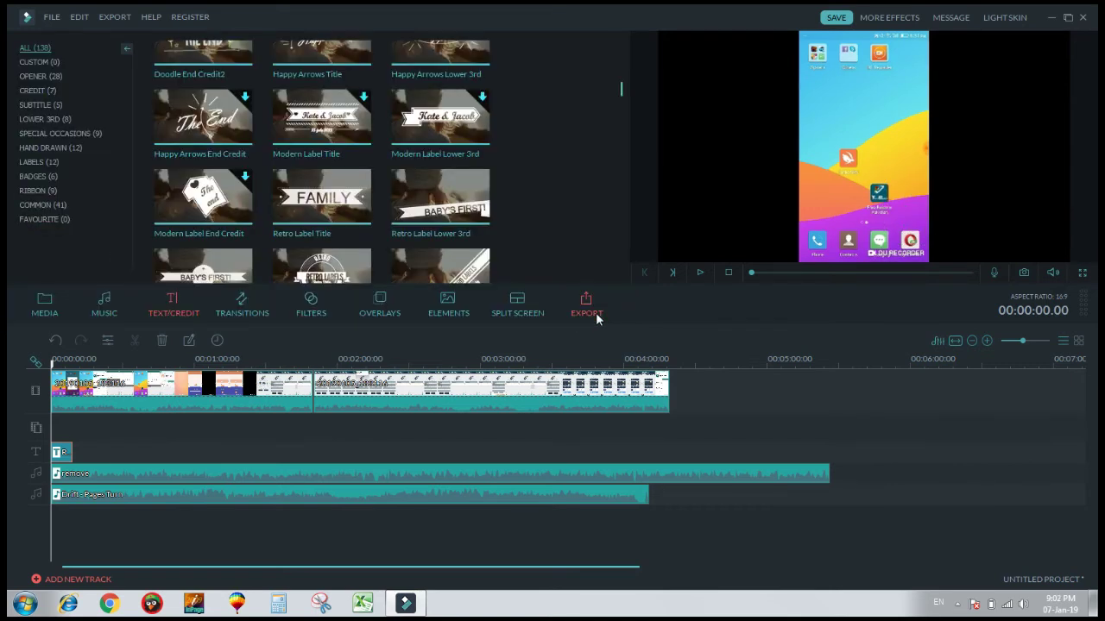
Step: Add the Col_split_2 transition at the cut between the two video clips and preview it
{"action": "left_click", "coordinate": [246, 305]}
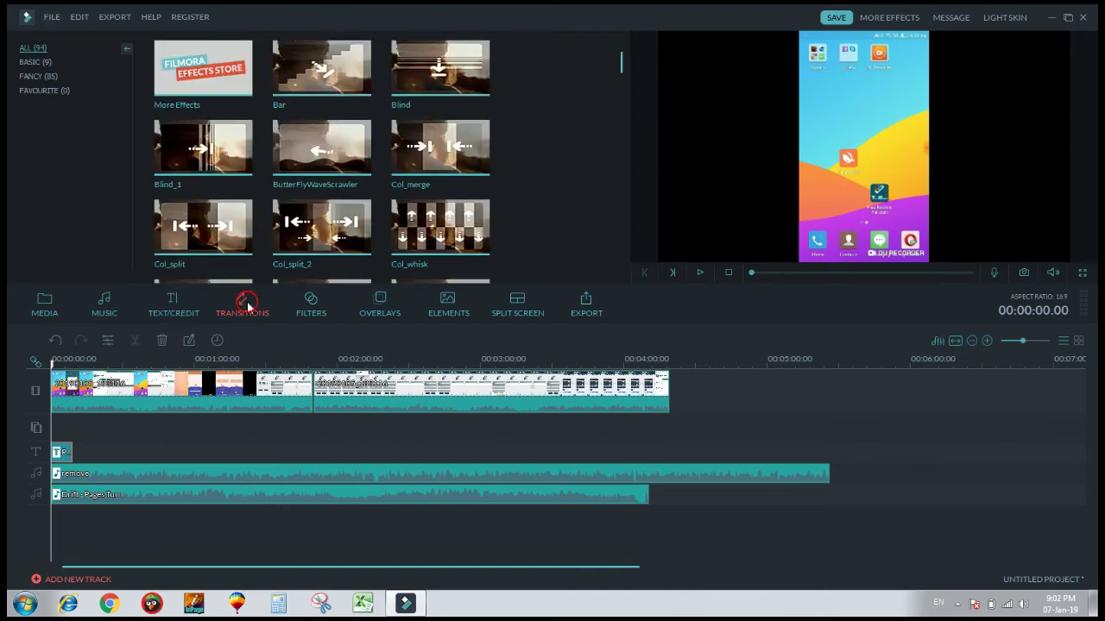
{"action": "left_click", "coordinate": [243, 306]}
{"action": "left_click_drag", "start_coordinate": [50, 362], "coordinate": [309, 365]}
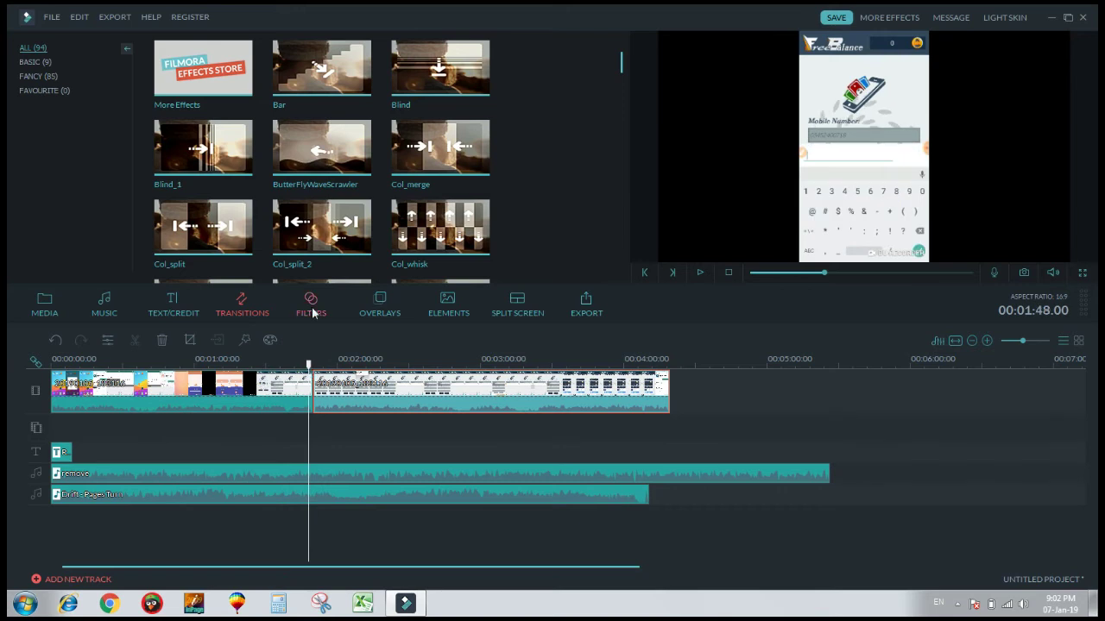
{"action": "left_click", "coordinate": [330, 235]}
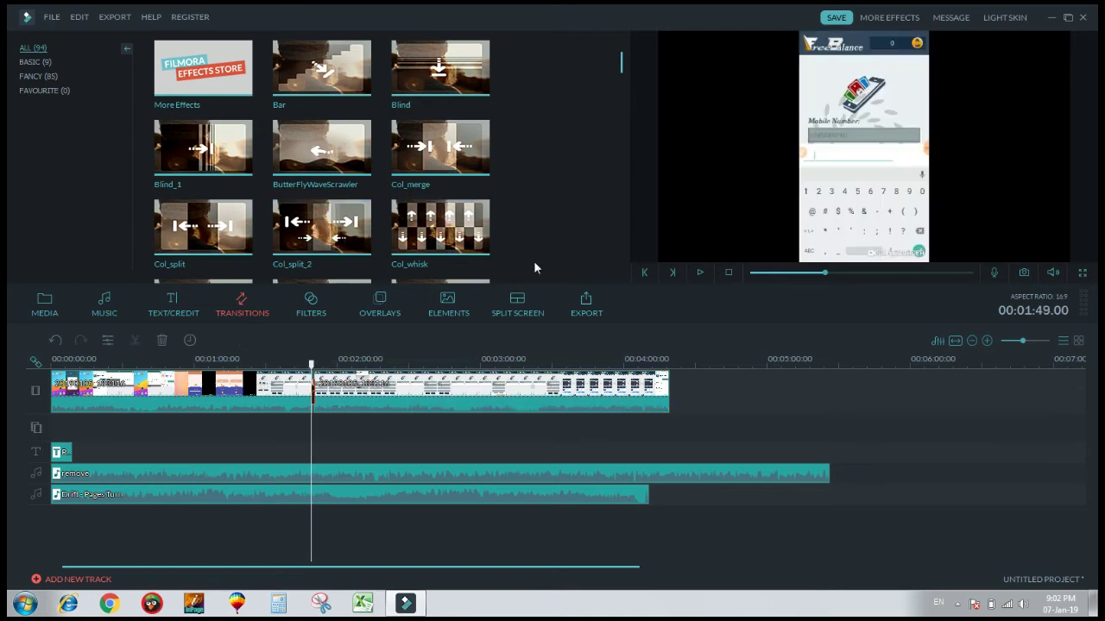
{"action": "left_click", "coordinate": [700, 274]}
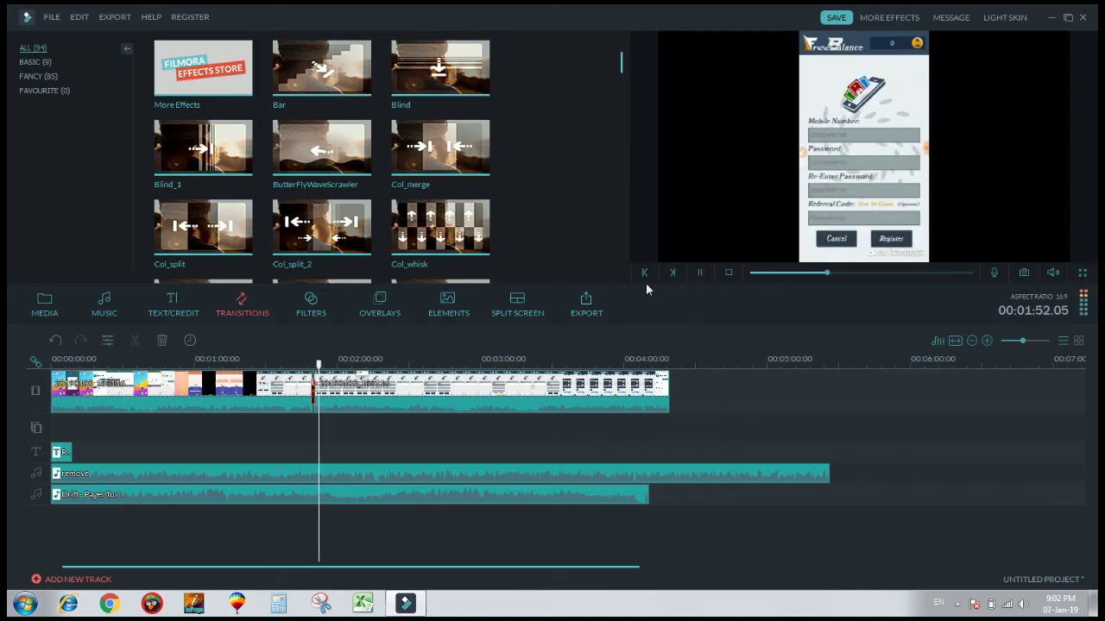
{"action": "left_click", "coordinate": [698, 272]}
Step: Set the transition between the two clips to Postfix mode and accept its settings
{"action": "left_click", "coordinate": [314, 393]}
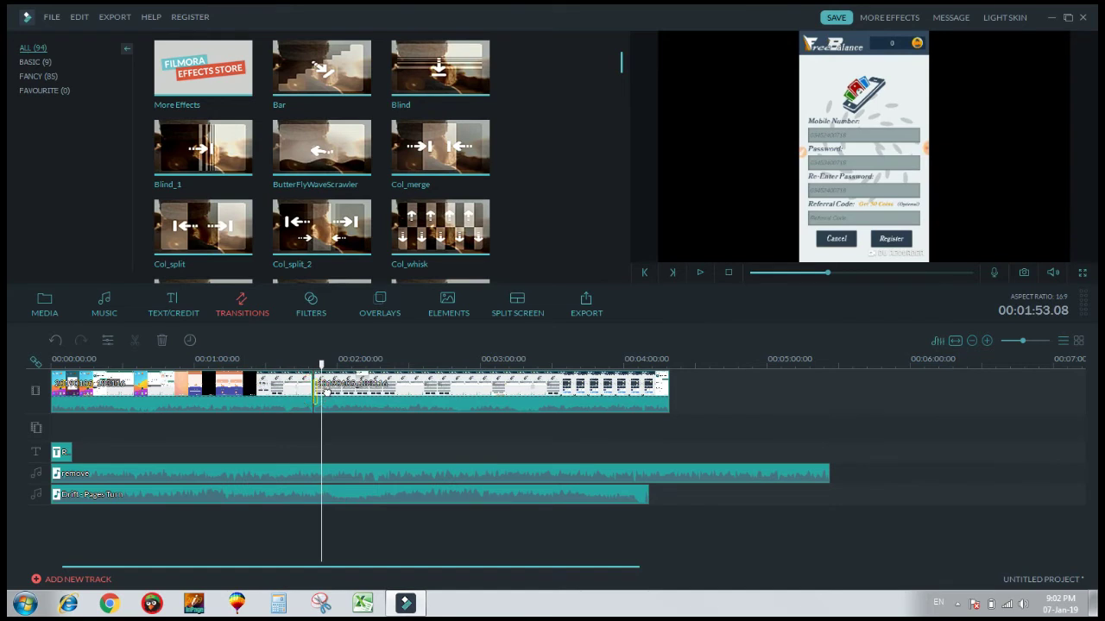
{"action": "left_click", "coordinate": [317, 395]}
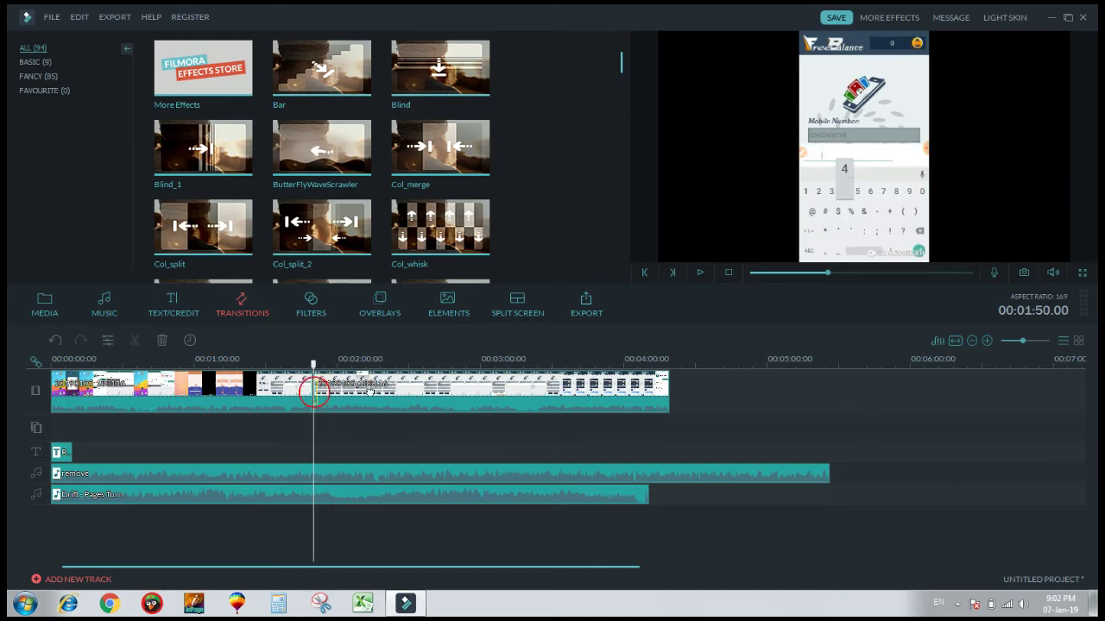
{"action": "double_click", "coordinate": [317, 395]}
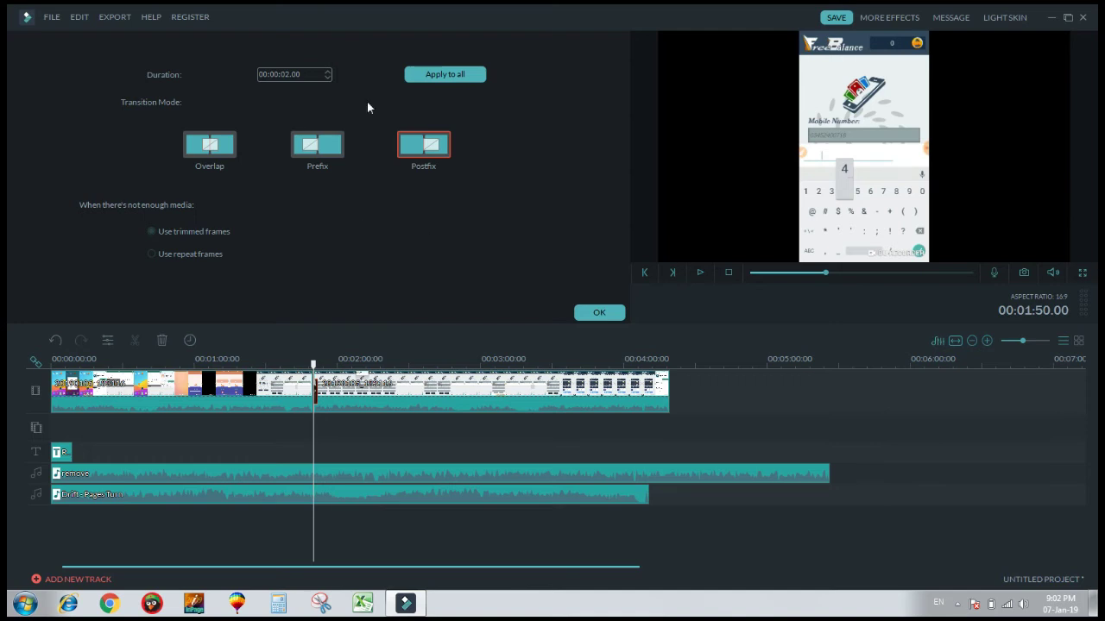
{"action": "left_click", "coordinate": [314, 75]}
{"action": "left_click", "coordinate": [598, 315]}
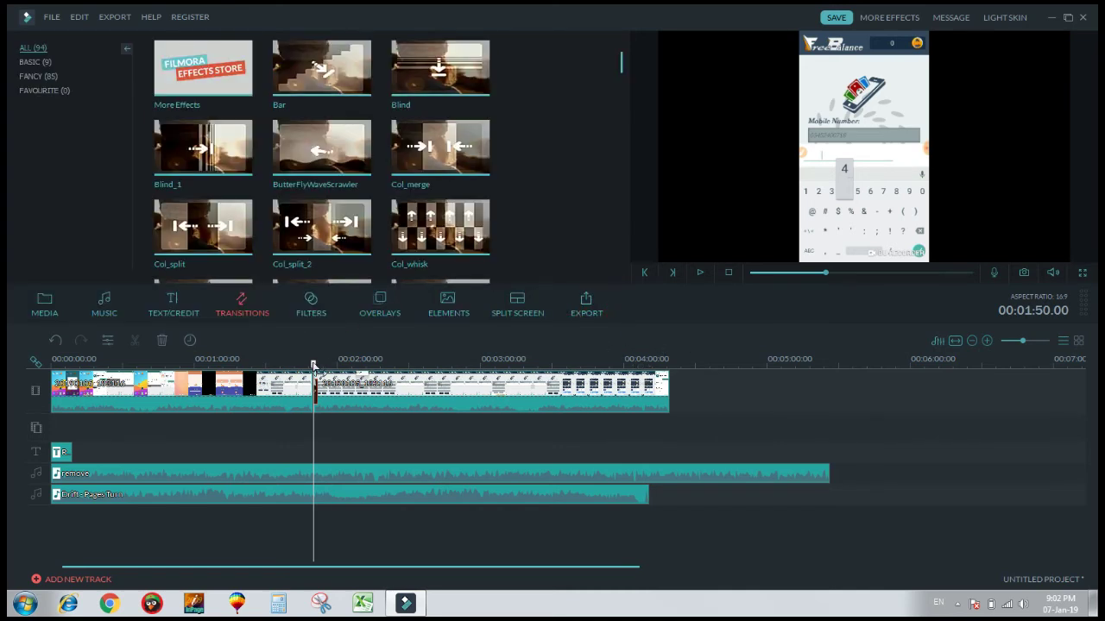
Step: Play back the transition several times, starting shortly before the cut between the two clips
{"action": "left_click_drag", "start_coordinate": [315, 364], "coordinate": [305, 364]}
{"action": "left_click", "coordinate": [700, 273]}
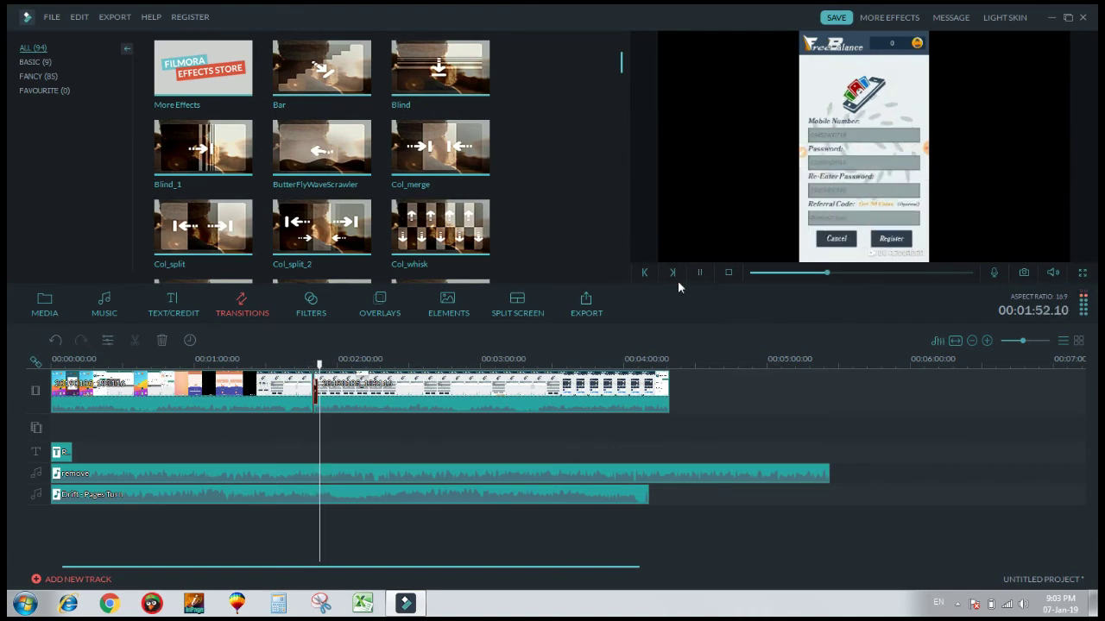
{"action": "left_click_drag", "start_coordinate": [325, 366], "coordinate": [314, 366]}
{"action": "key", "text": "space"}
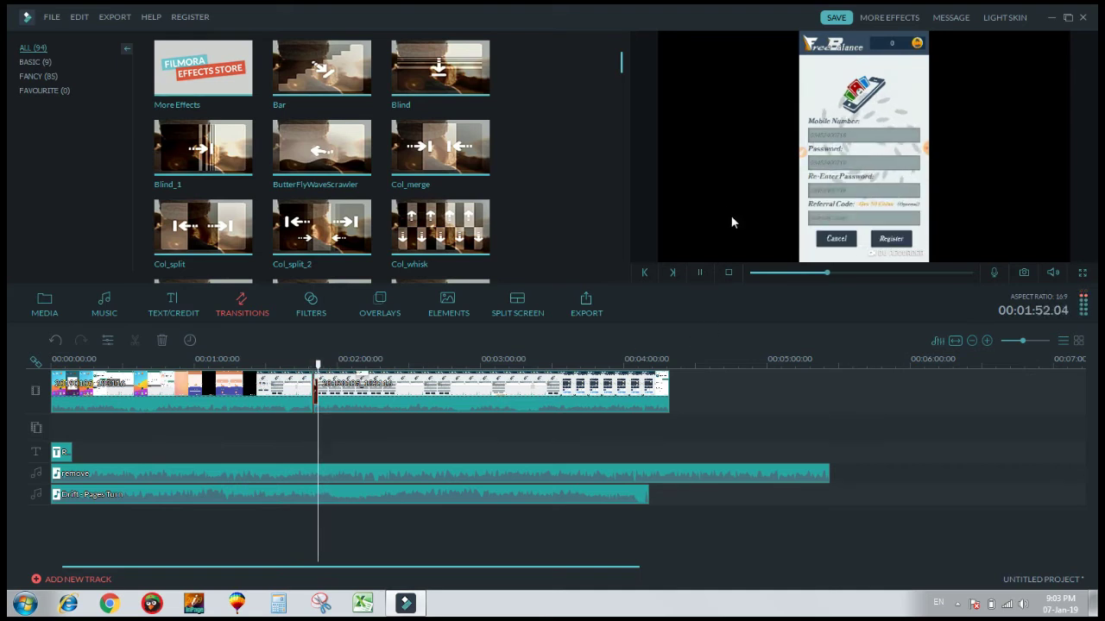
{"action": "mouse_move", "coordinate": [321, 365]}
{"action": "left_mouse_down"}
{"action": "mouse_move", "coordinate": [282, 366]}
{"action": "mouse_move", "coordinate": [301, 366]}
{"action": "left_mouse_up"}
{"action": "left_click", "coordinate": [700, 272]}
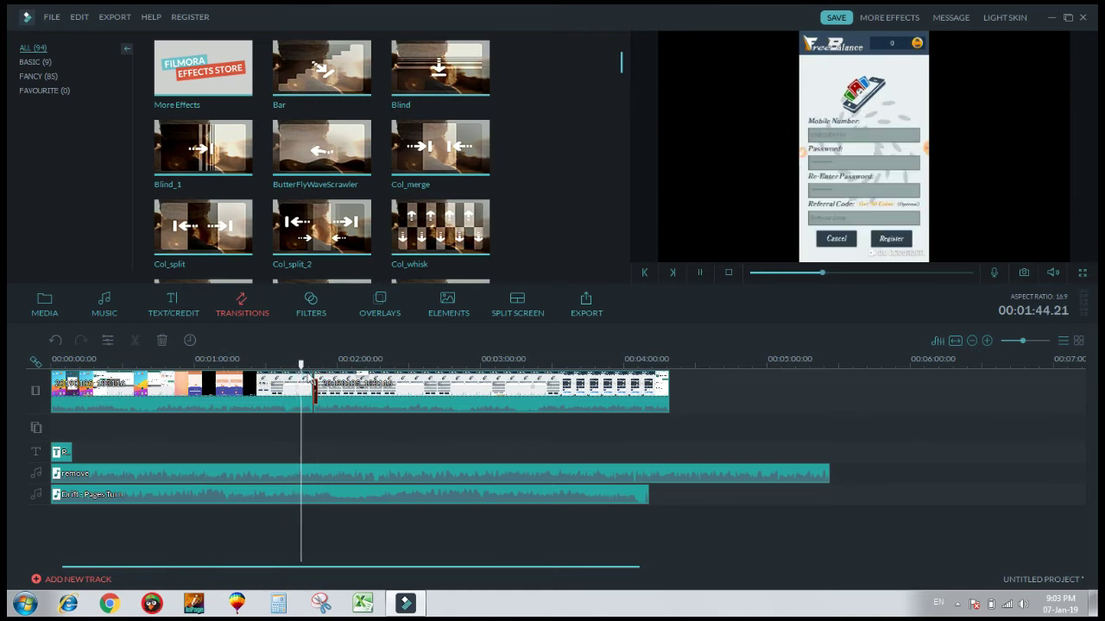
{"action": "left_click", "coordinate": [701, 271]}
Step: Replace the transition between the two clips with Dissolve 2 and preview it
{"action": "left_click_drag", "start_coordinate": [621, 69], "coordinate": [624, 111]}
{"action": "left_click", "coordinate": [452, 149]}
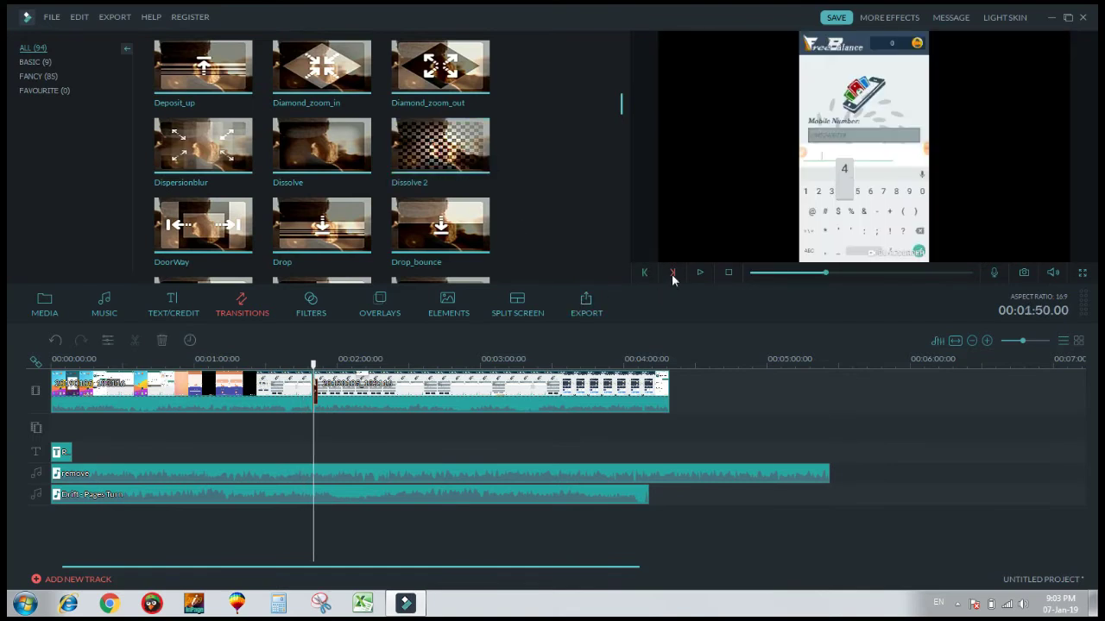
{"action": "left_click", "coordinate": [698, 273]}
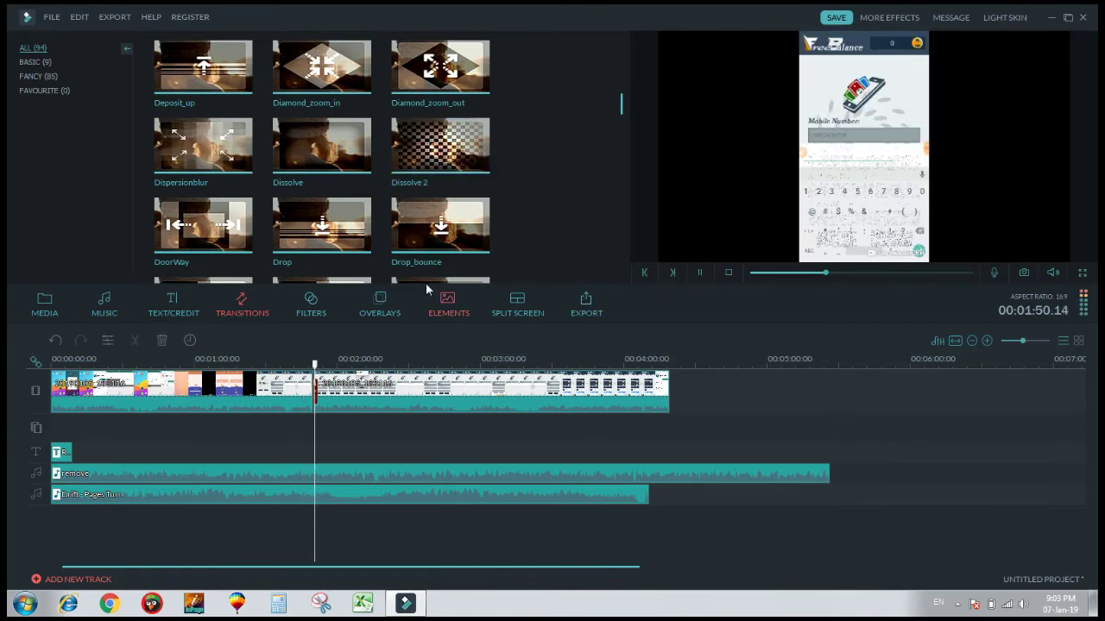
{"action": "left_click", "coordinate": [321, 364]}
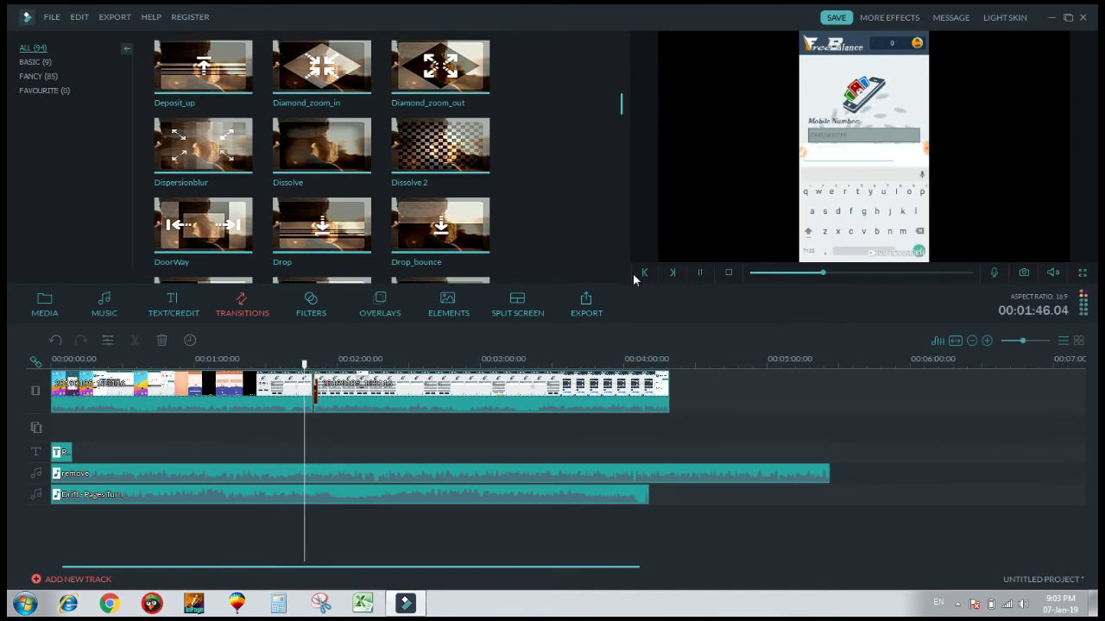
{"action": "left_click", "coordinate": [698, 271]}
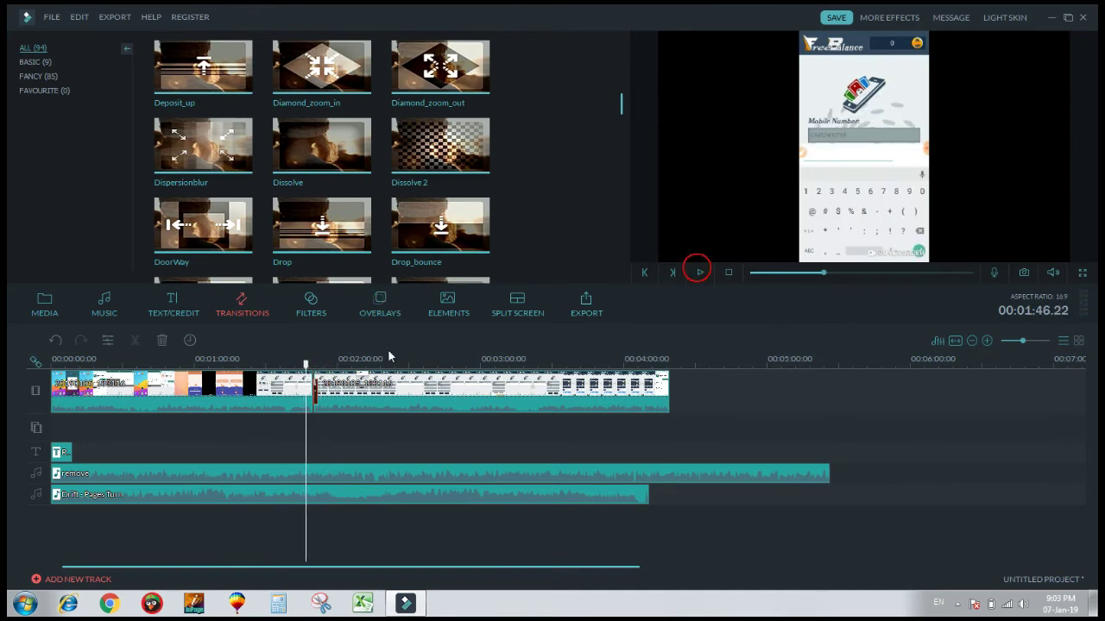
Step: Lengthen the Dissolve 2 transition between the two clips to end at about 00:01:53 and preview it
{"action": "left_click", "coordinate": [315, 394]}
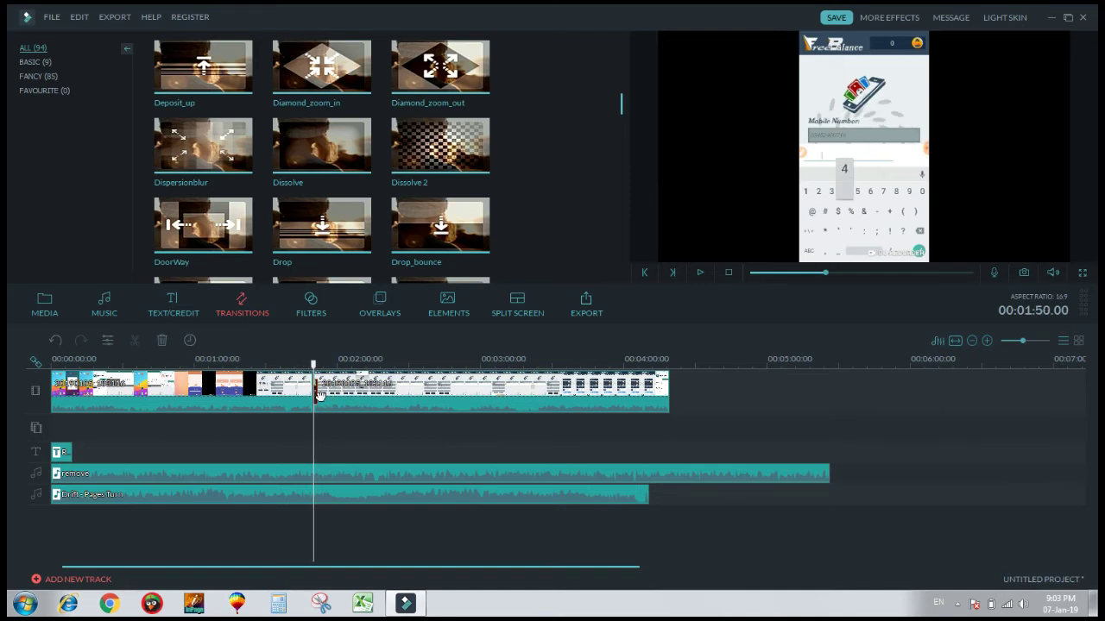
{"action": "left_click_drag", "start_coordinate": [1025, 339], "coordinate": [1028, 339]}
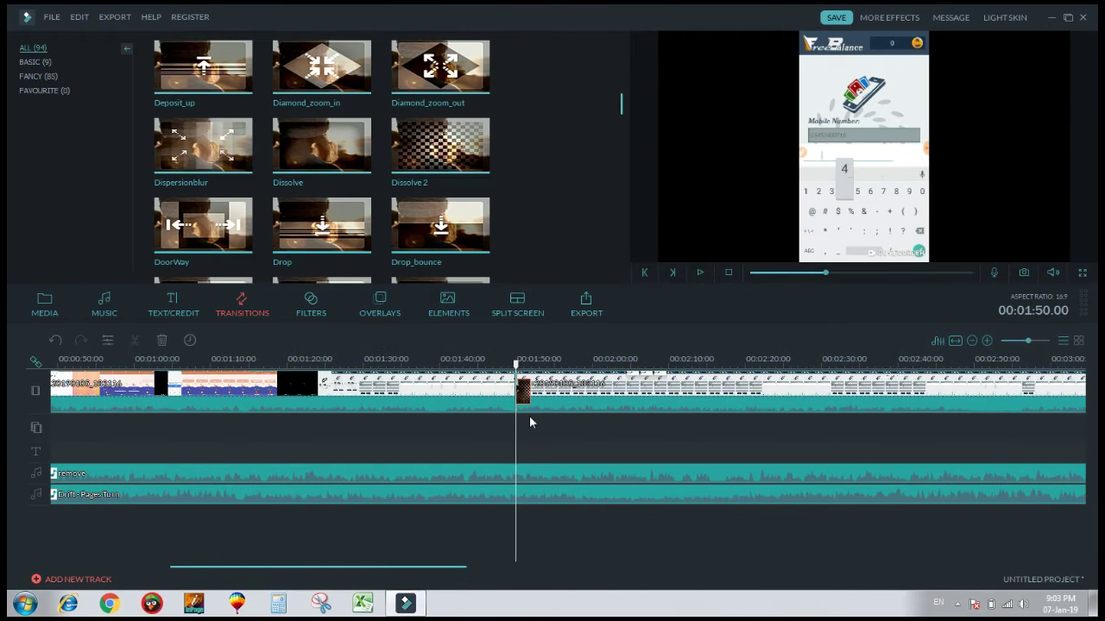
{"action": "left_click_drag", "start_coordinate": [523, 394], "coordinate": [541, 394]}
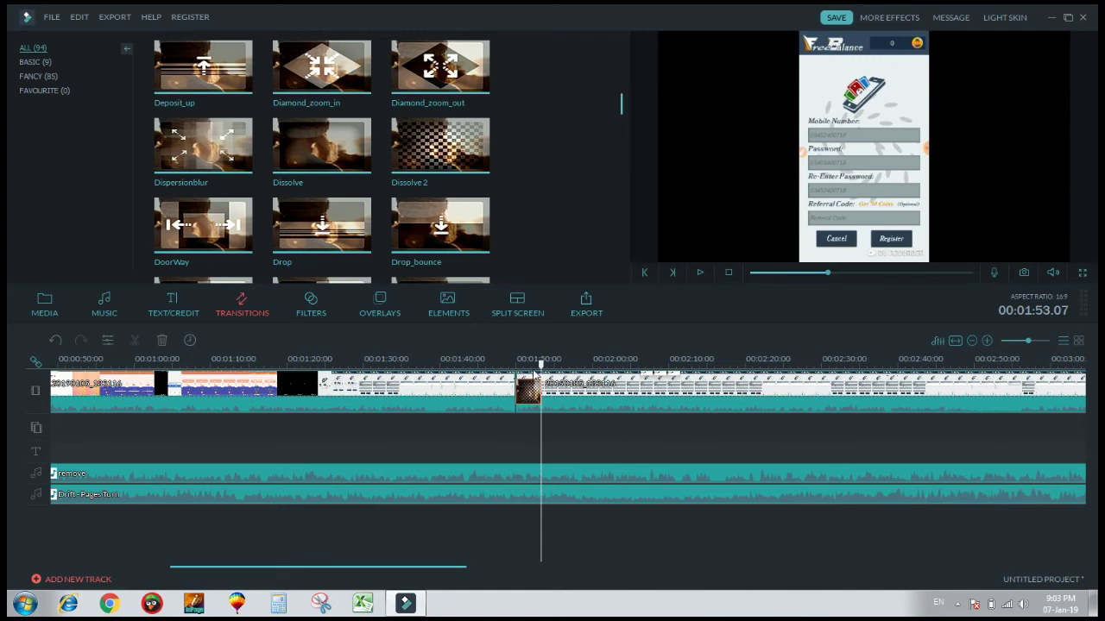
{"action": "left_click_drag", "start_coordinate": [539, 365], "coordinate": [512, 365]}
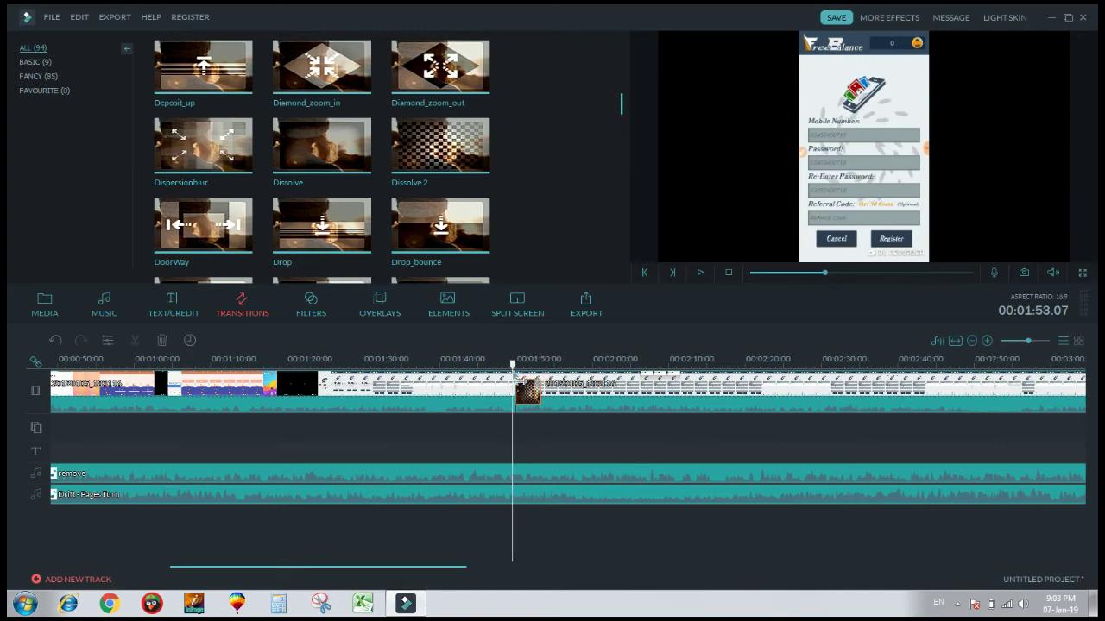
{"action": "left_click", "coordinate": [699, 273]}
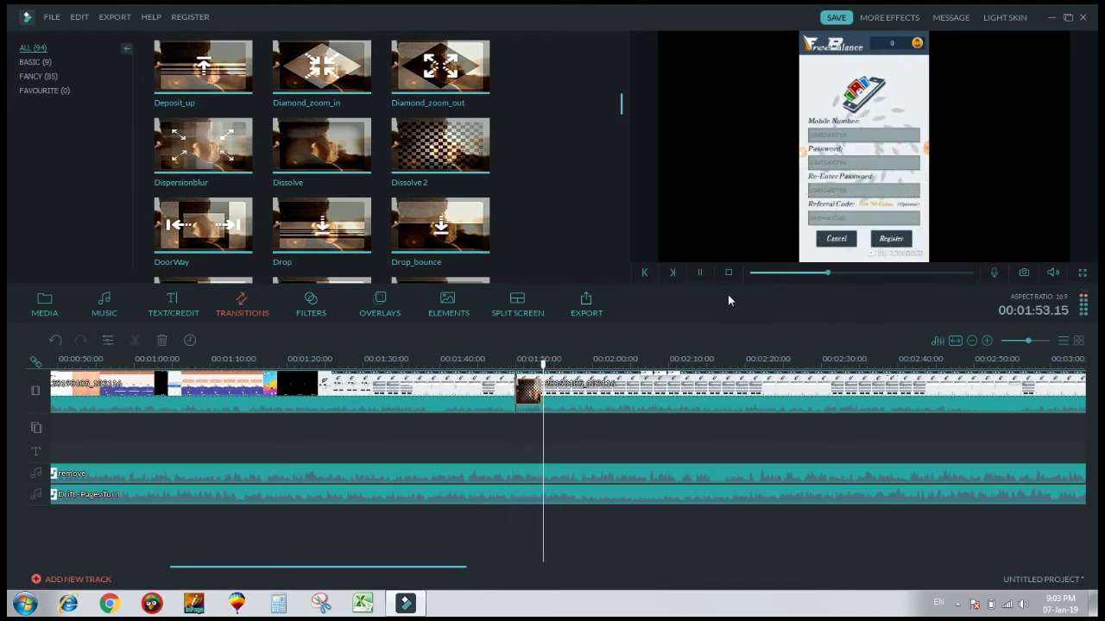
Step: Replace the transition between the two clips with Drop_bounce and play it back from before the cut
{"action": "left_click_drag", "start_coordinate": [554, 365], "coordinate": [483, 363]}
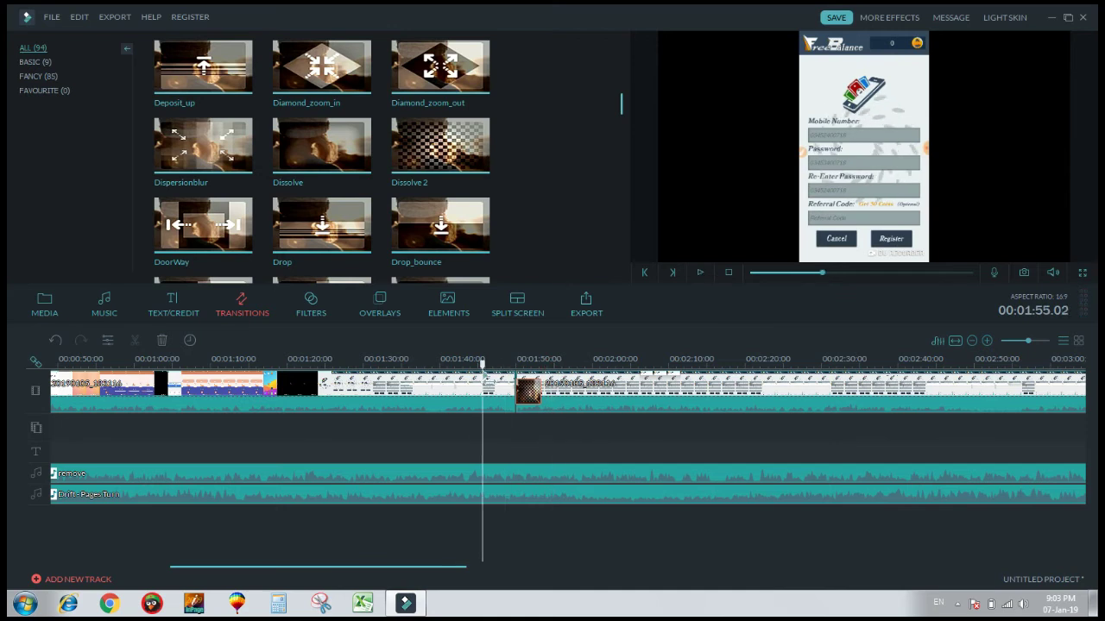
{"action": "left_click", "coordinate": [455, 240]}
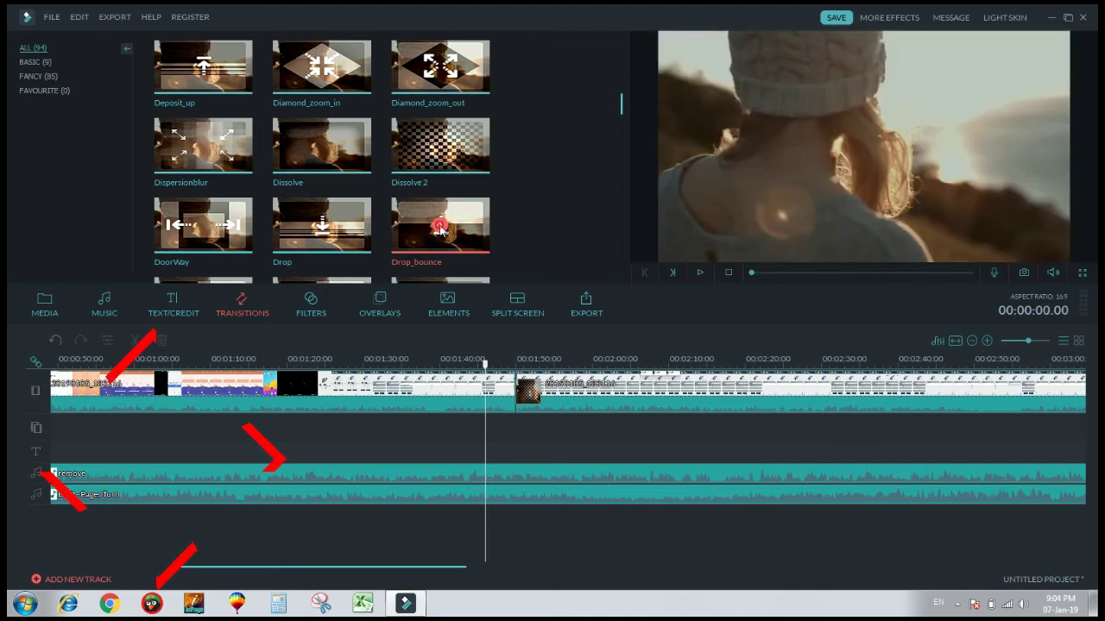
{"action": "left_click", "coordinate": [440, 226]}
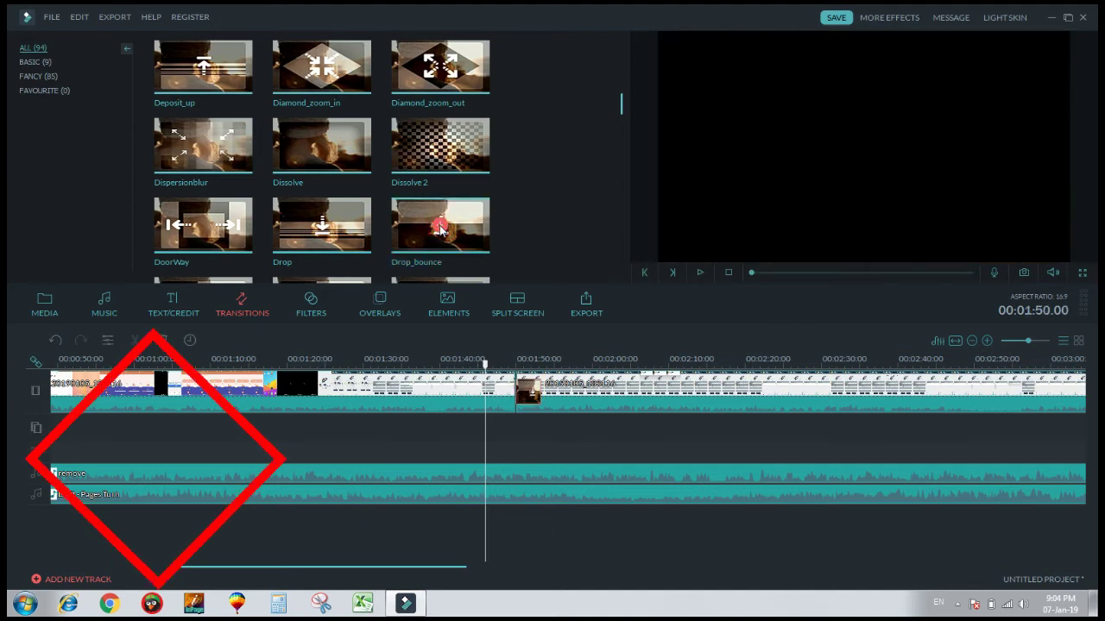
{"action": "left_click", "coordinate": [699, 273]}
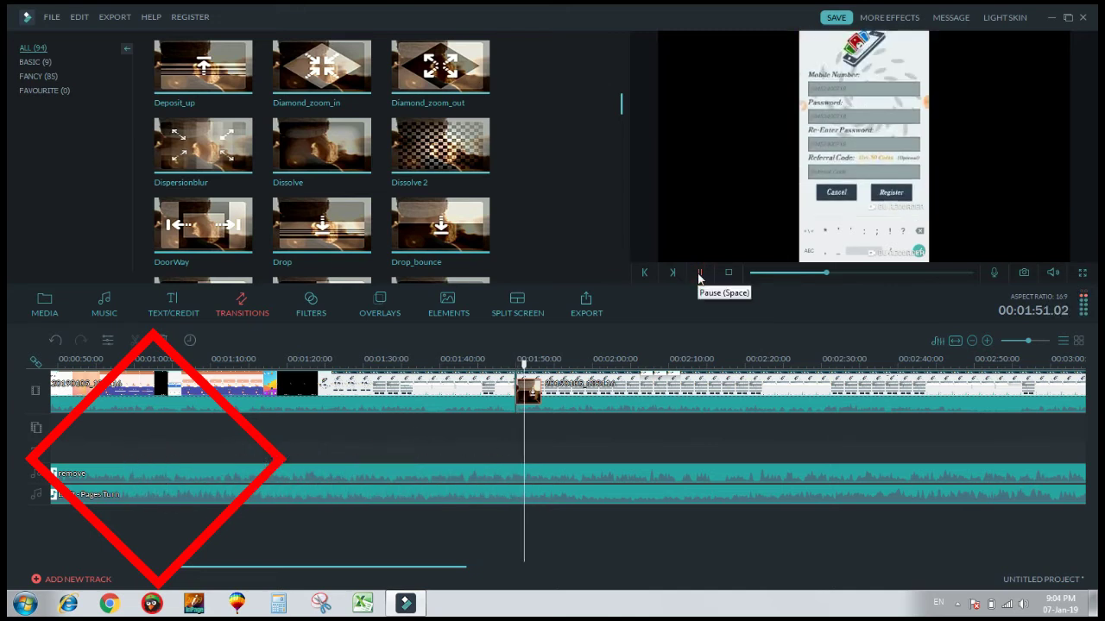
{"action": "left_click", "coordinate": [503, 362]}
{"action": "left_click_drag", "start_coordinate": [503, 363], "coordinate": [505, 362]}
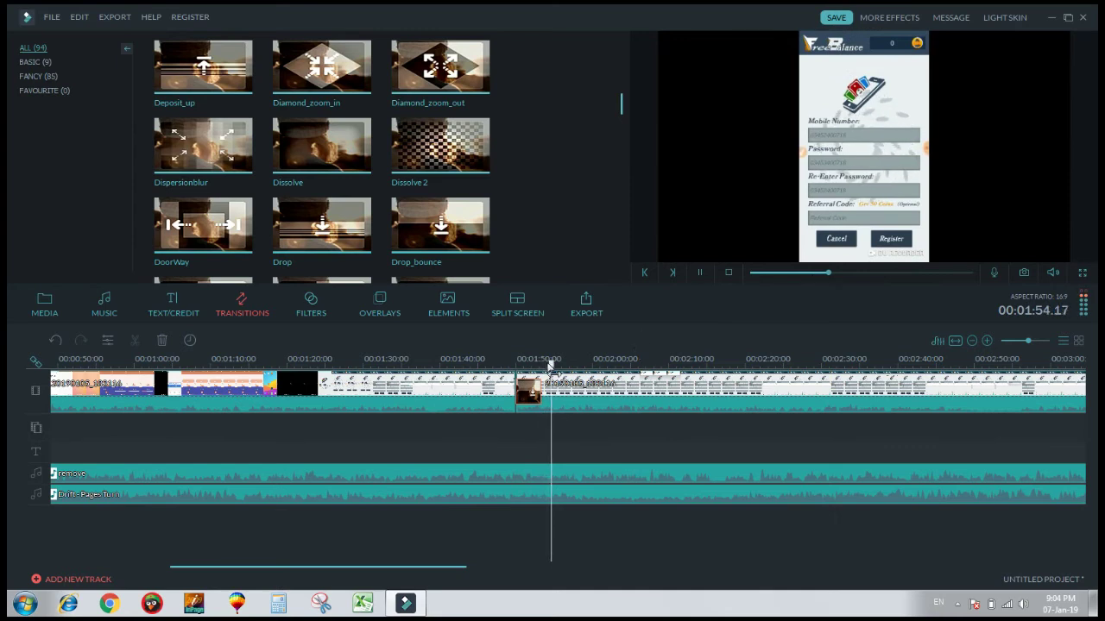
{"action": "left_click", "coordinate": [700, 272]}
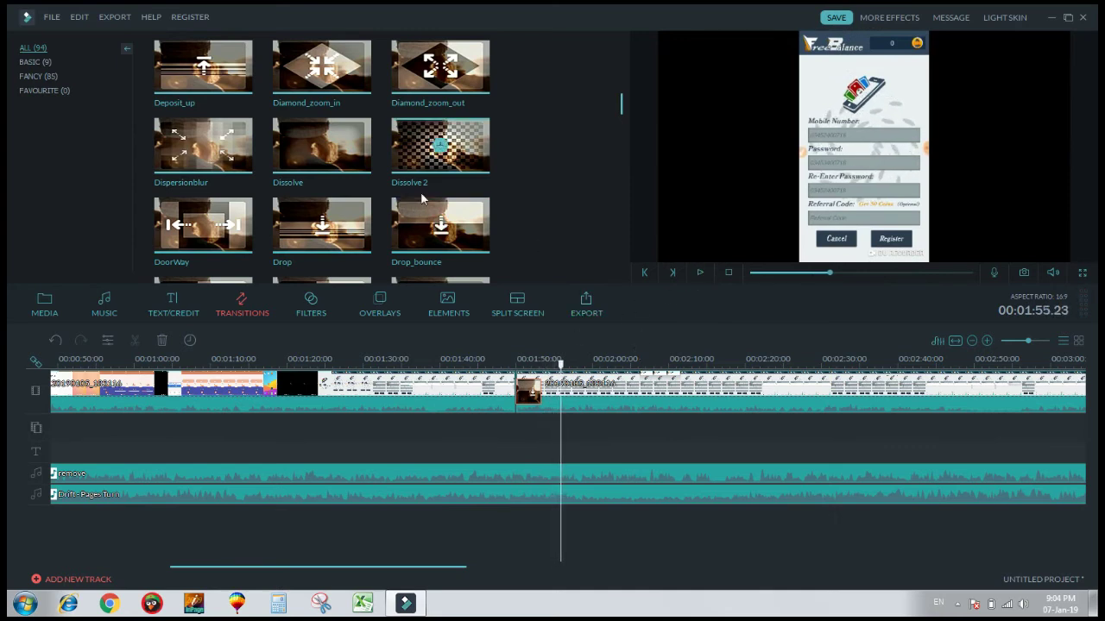
Step: Browse further through the transition library and preview the H_random_line sample
{"action": "left_click", "coordinate": [447, 240]}
{"action": "scroll", "coordinate": [449, 216], "scroll_direction": "down", "scroll_amount": 5}
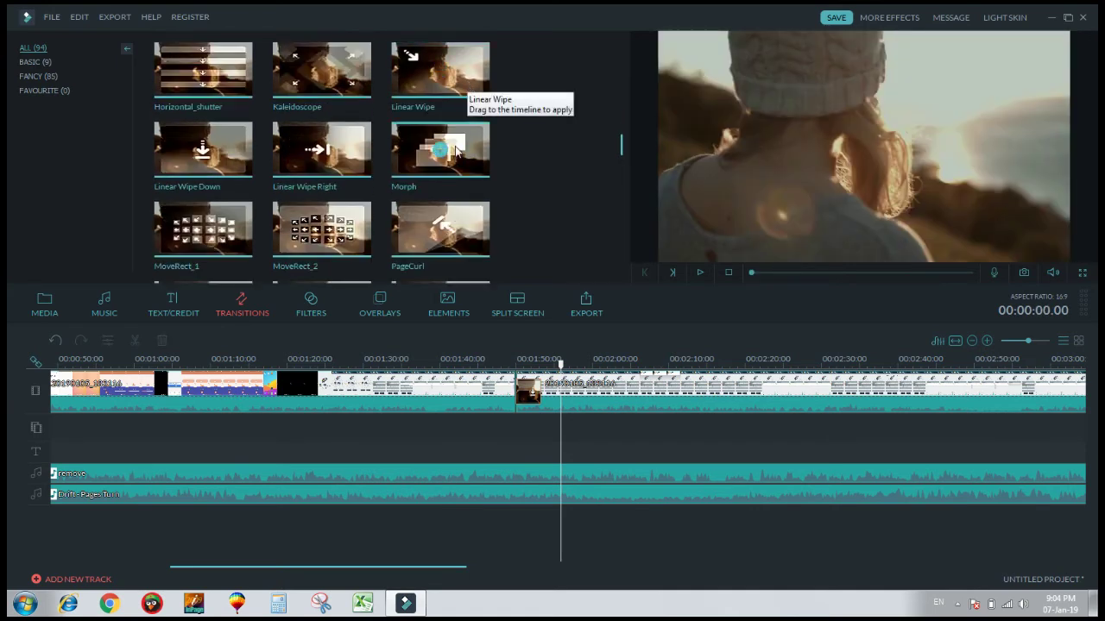
{"action": "scroll", "coordinate": [457, 151], "scroll_direction": "up", "scroll_amount": 3}
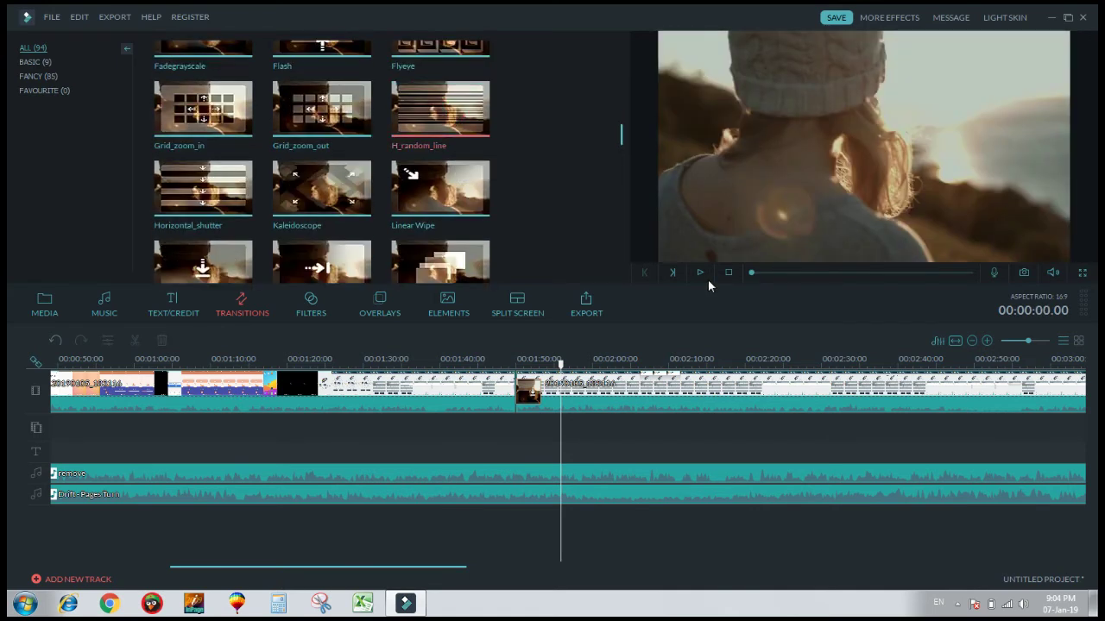
{"action": "left_click", "coordinate": [700, 273]}
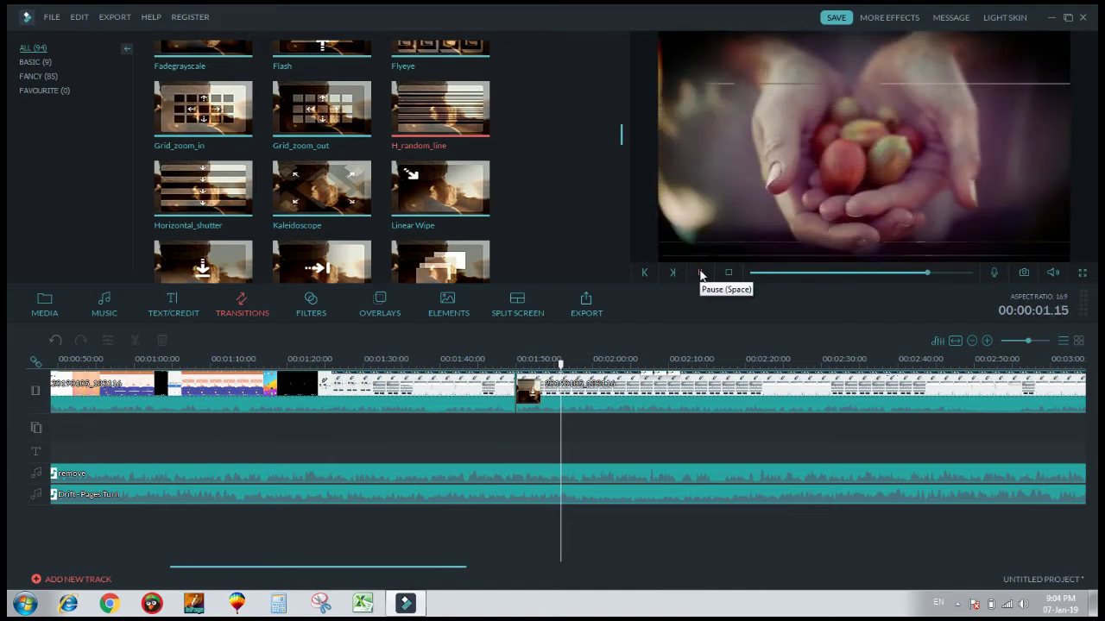
Step: Replace the transition between the two clips with Undulating and play it back across the cut
{"action": "left_click_drag", "start_coordinate": [622, 141], "coordinate": [626, 201]}
{"action": "left_click", "coordinate": [483, 229]}
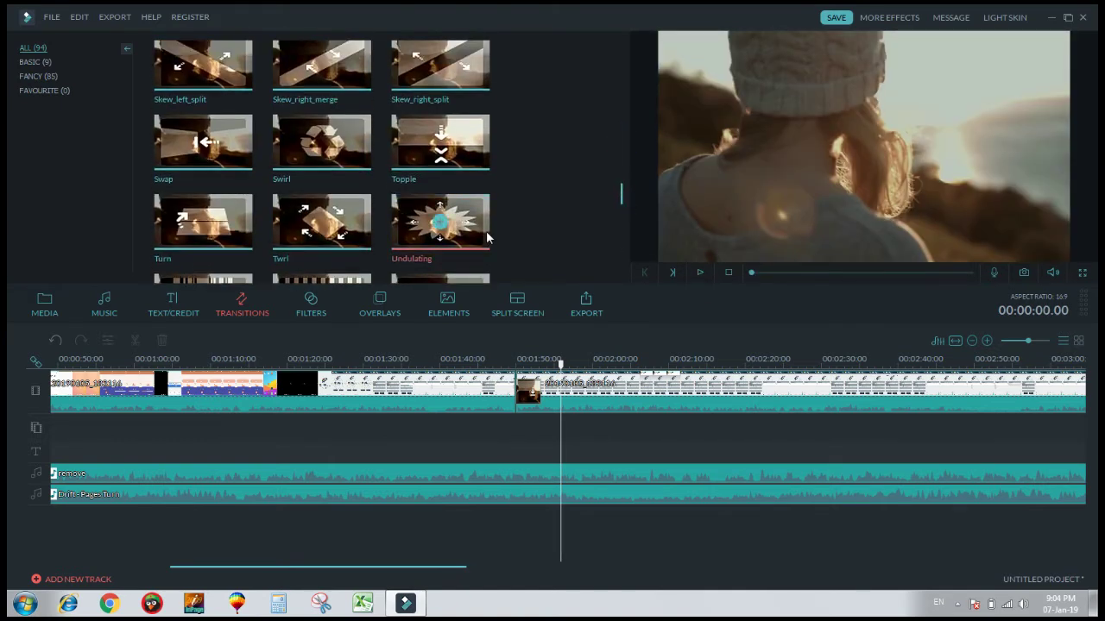
{"action": "left_click", "coordinate": [700, 271]}
{"action": "left_click_drag", "start_coordinate": [560, 364], "coordinate": [510, 363]}
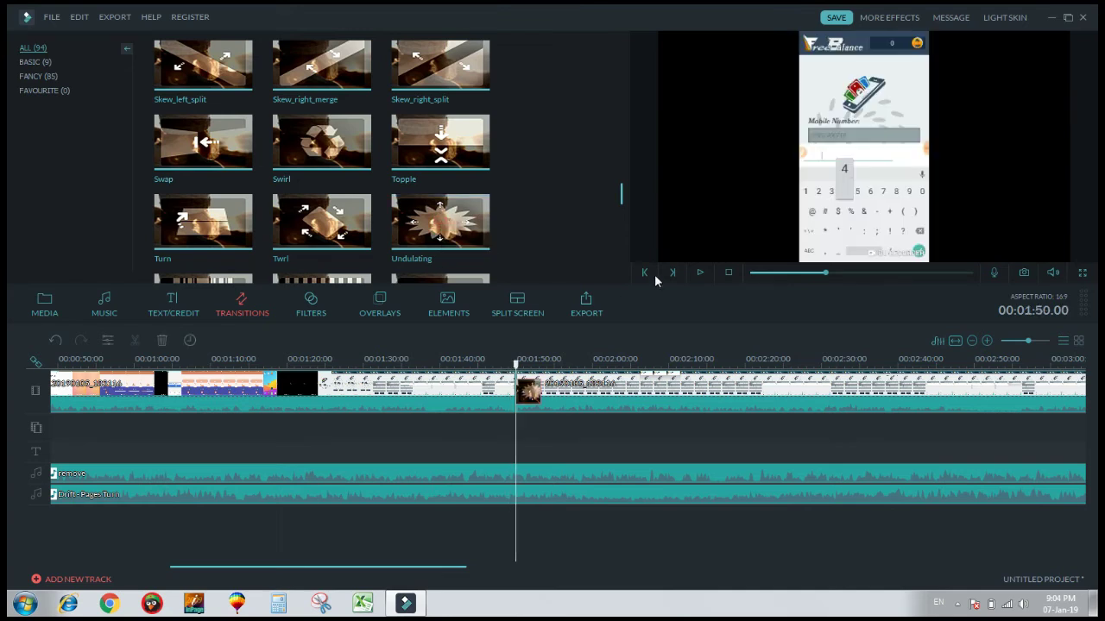
{"action": "left_click", "coordinate": [699, 272]}
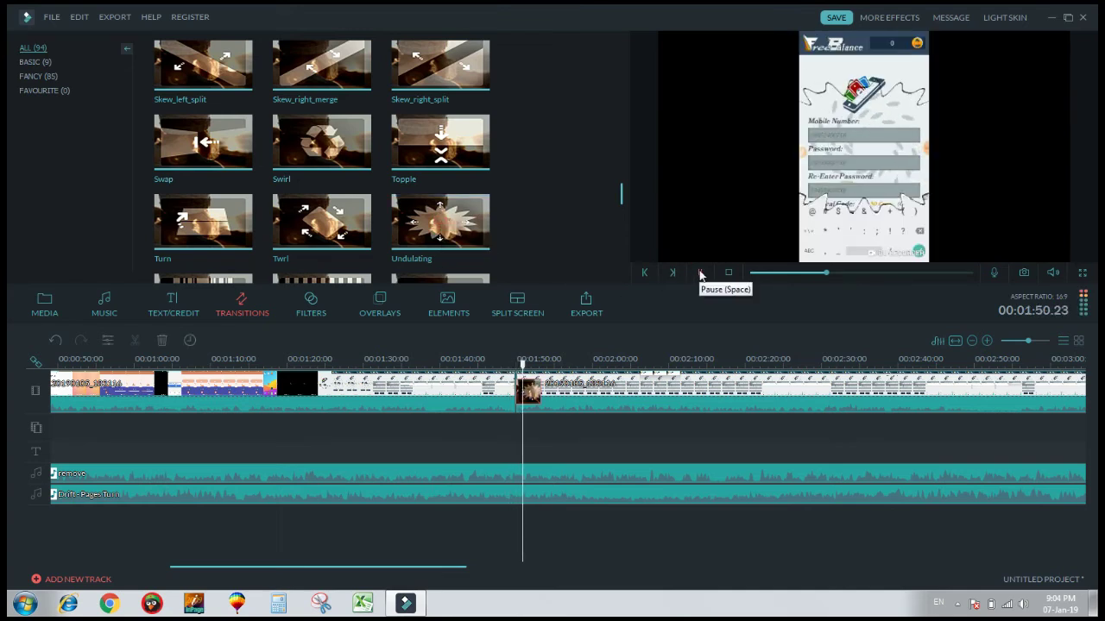
{"action": "key", "text": "space"}
{"action": "key", "text": "space"}
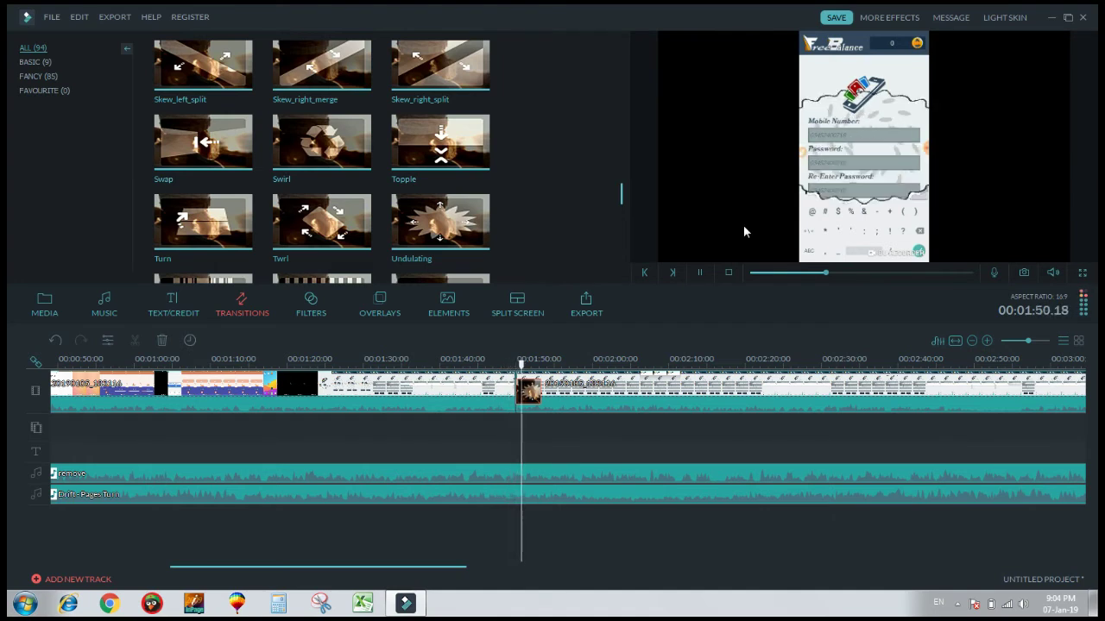
{"action": "left_click", "coordinate": [700, 272]}
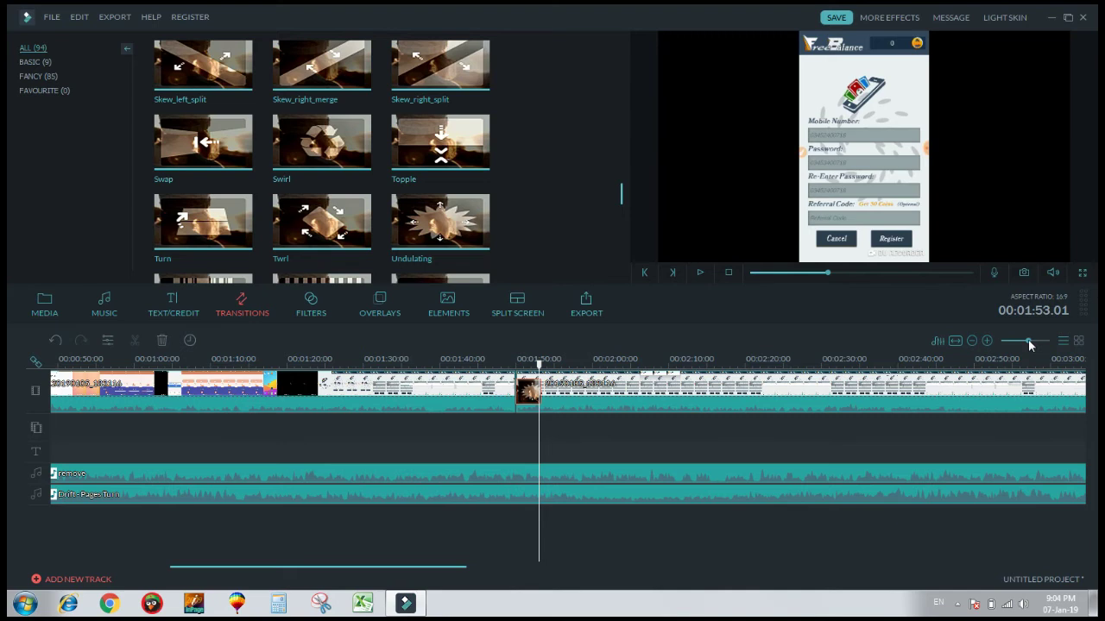
Step: Add the Particle 1 filter at 00:01:54.07, just after the transition between the two clips
{"action": "left_click_drag", "start_coordinate": [1029, 341], "coordinate": [1026, 342]}
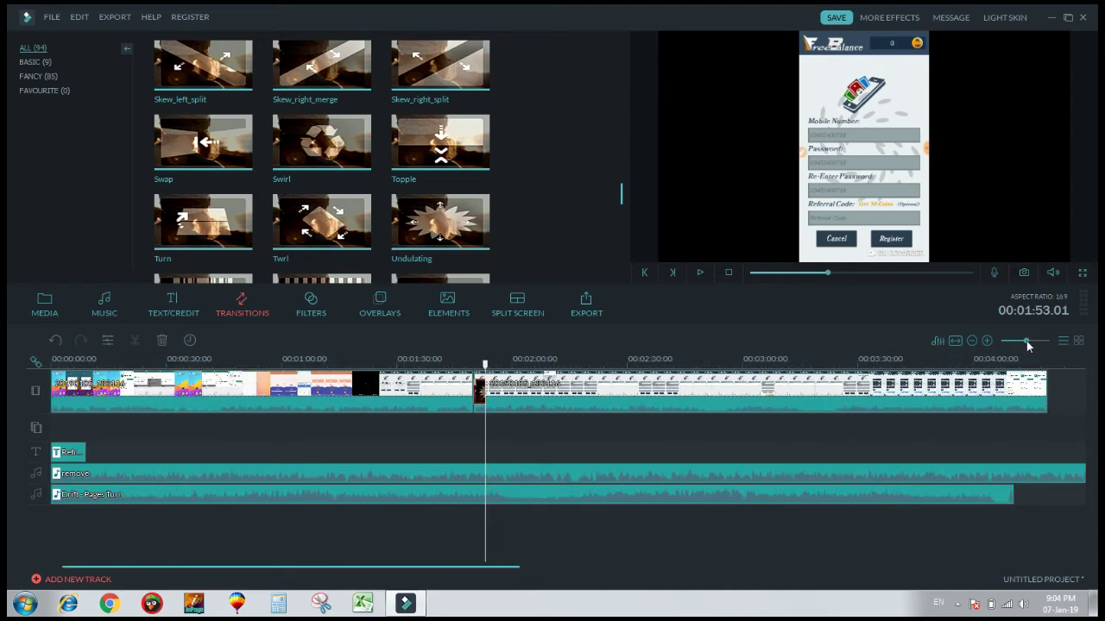
{"action": "left_click", "coordinate": [319, 314]}
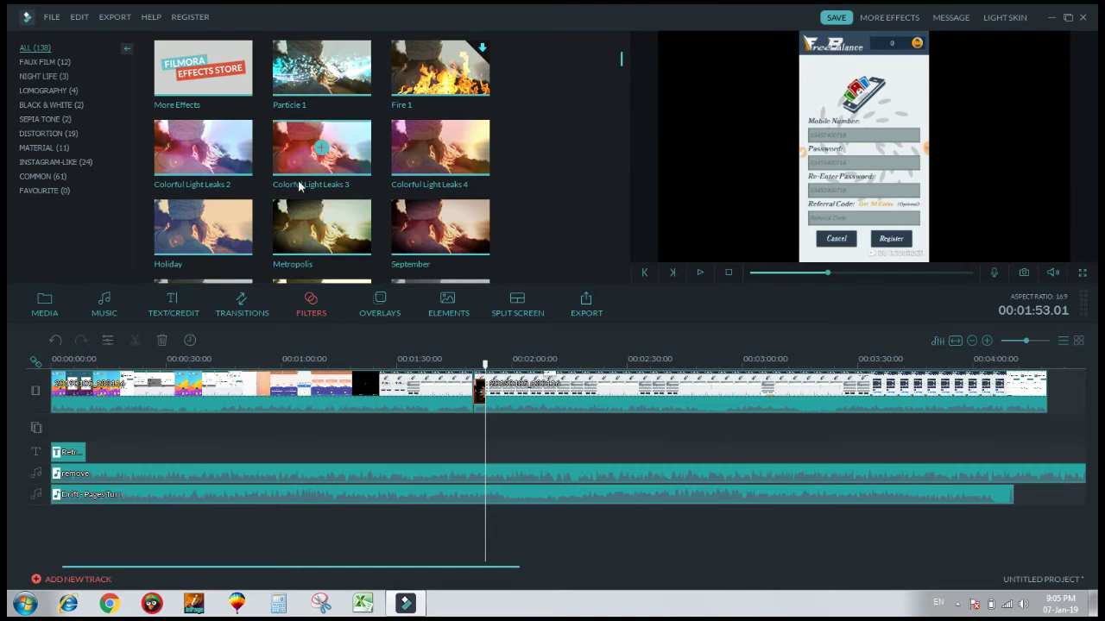
{"action": "mouse_move", "coordinate": [341, 174]}
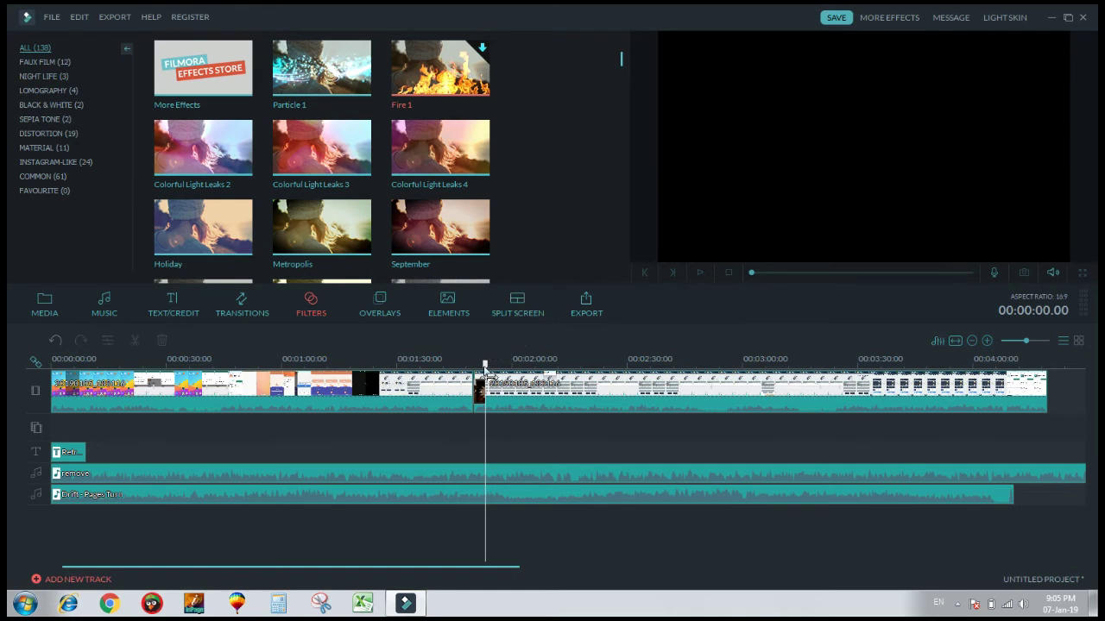
{"action": "left_click_drag", "start_coordinate": [485, 365], "coordinate": [469, 365]}
{"action": "left_click", "coordinate": [700, 272]}
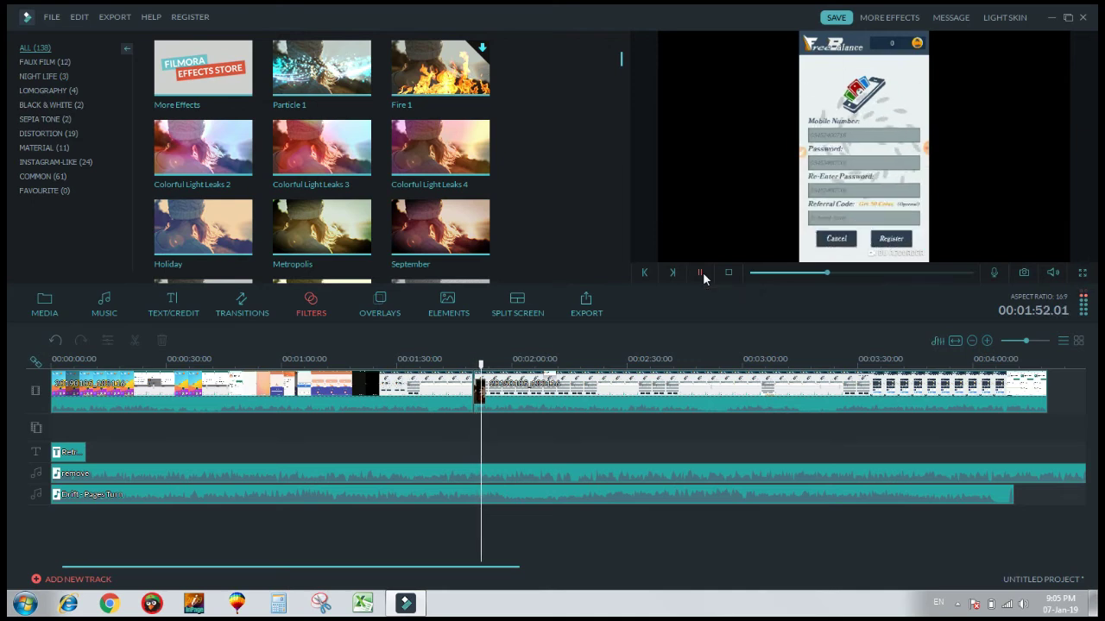
{"action": "left_click", "coordinate": [700, 272]}
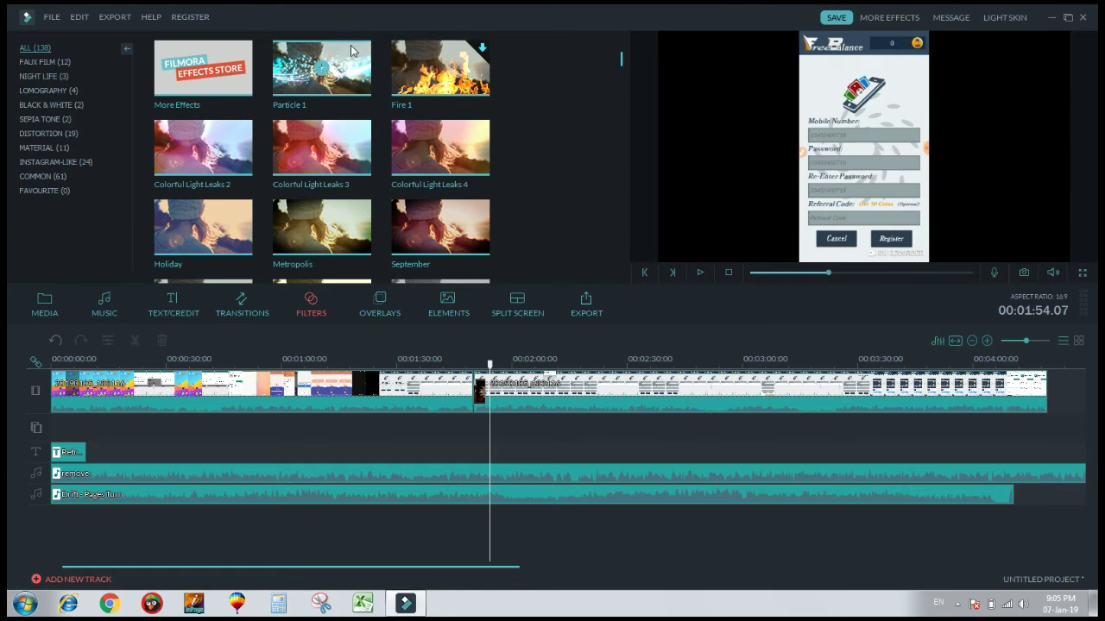
{"action": "left_click", "coordinate": [326, 73]}
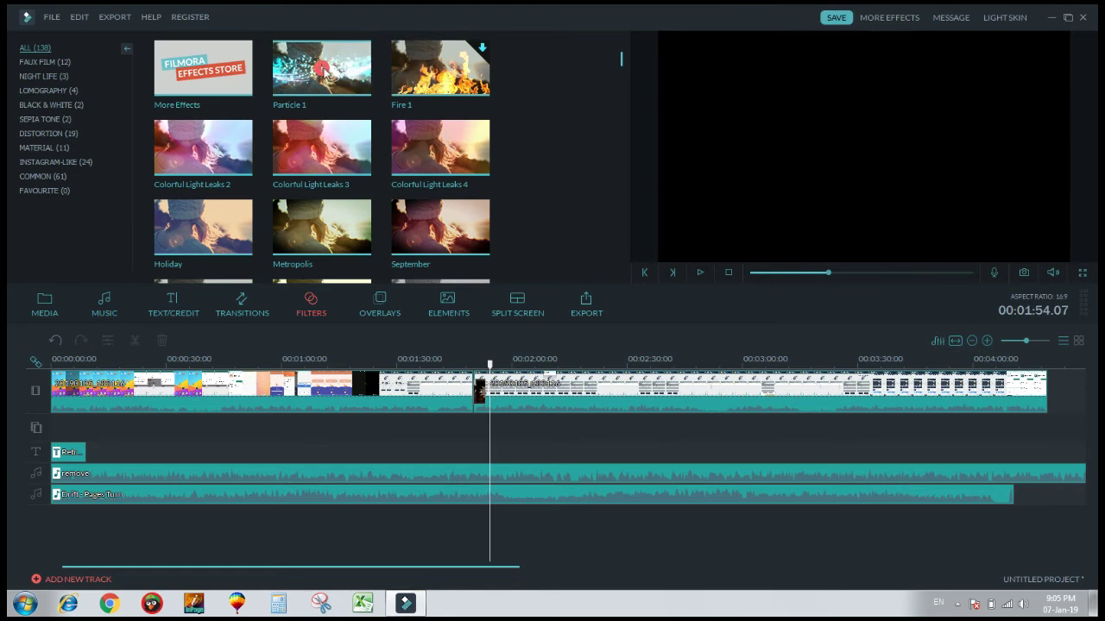
{"action": "left_click", "coordinate": [326, 73]}
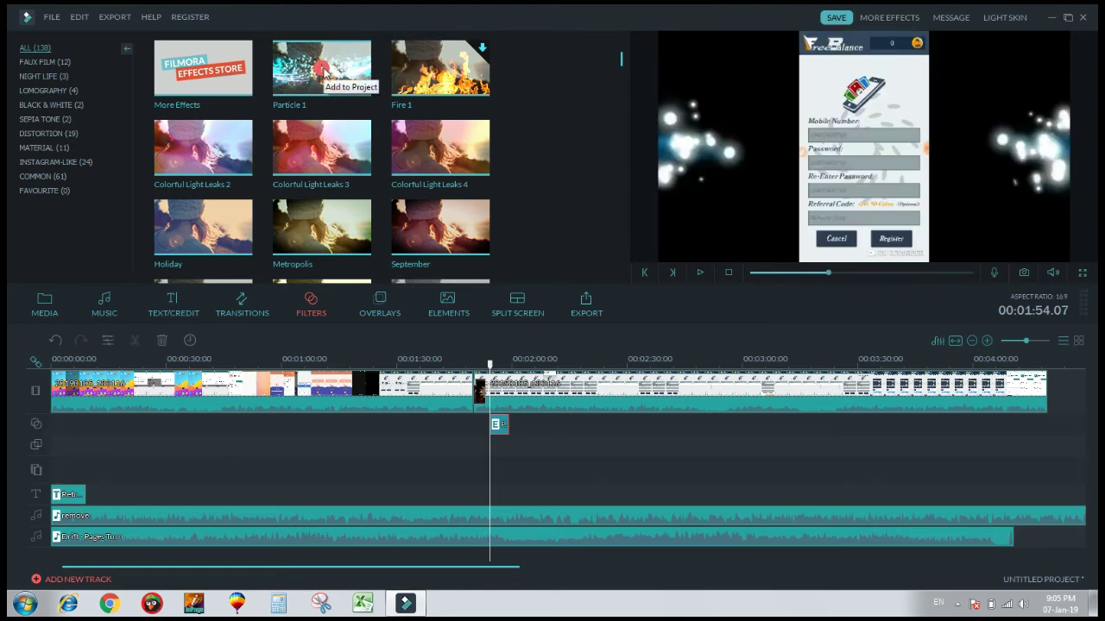
Step: Play back the section with the Particle 1 filter from its start
{"action": "left_click", "coordinate": [700, 274]}
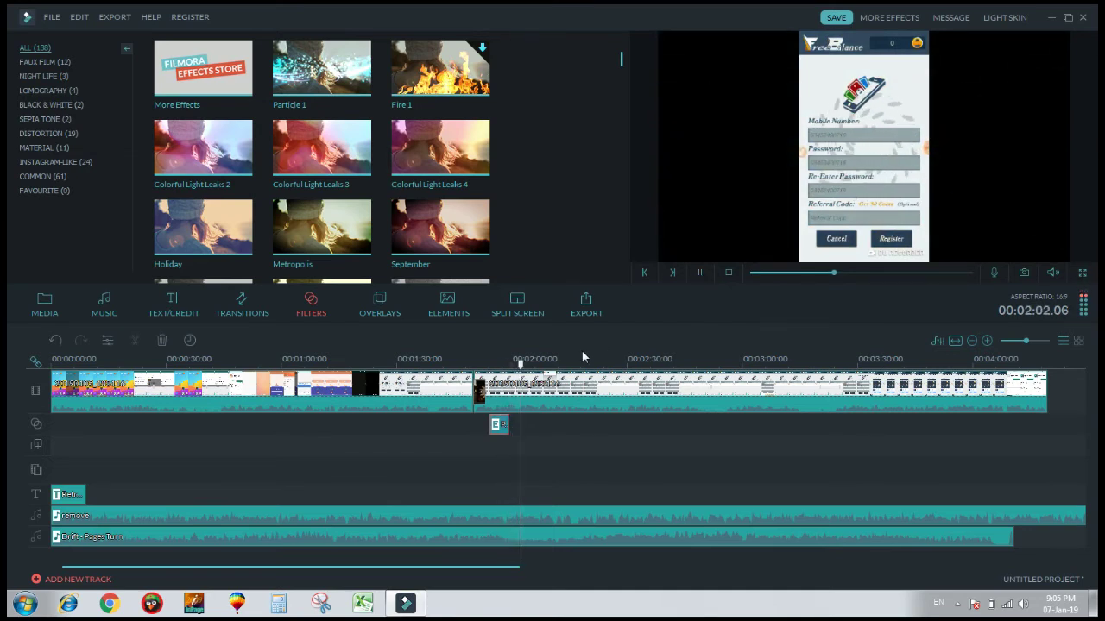
{"action": "key", "text": "space"}
{"action": "left_click", "coordinate": [490, 359]}
{"action": "left_click", "coordinate": [700, 273]}
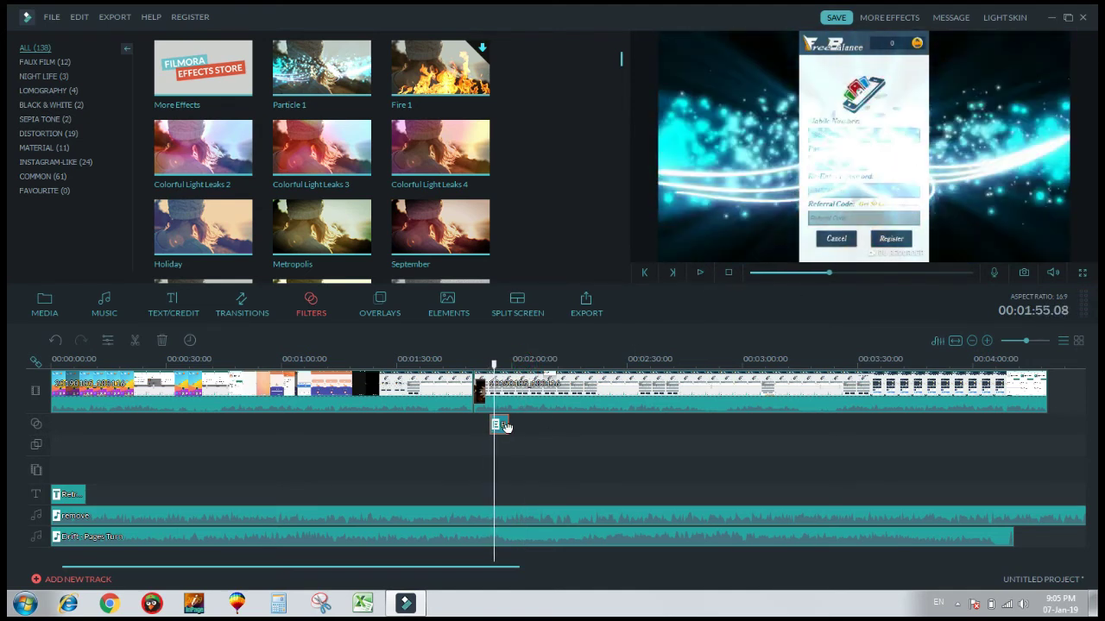
Step: Extend the Particle 1 filter to end at about 00:02:06 and play it back
{"action": "left_click_drag", "start_coordinate": [504, 424], "coordinate": [535, 424]}
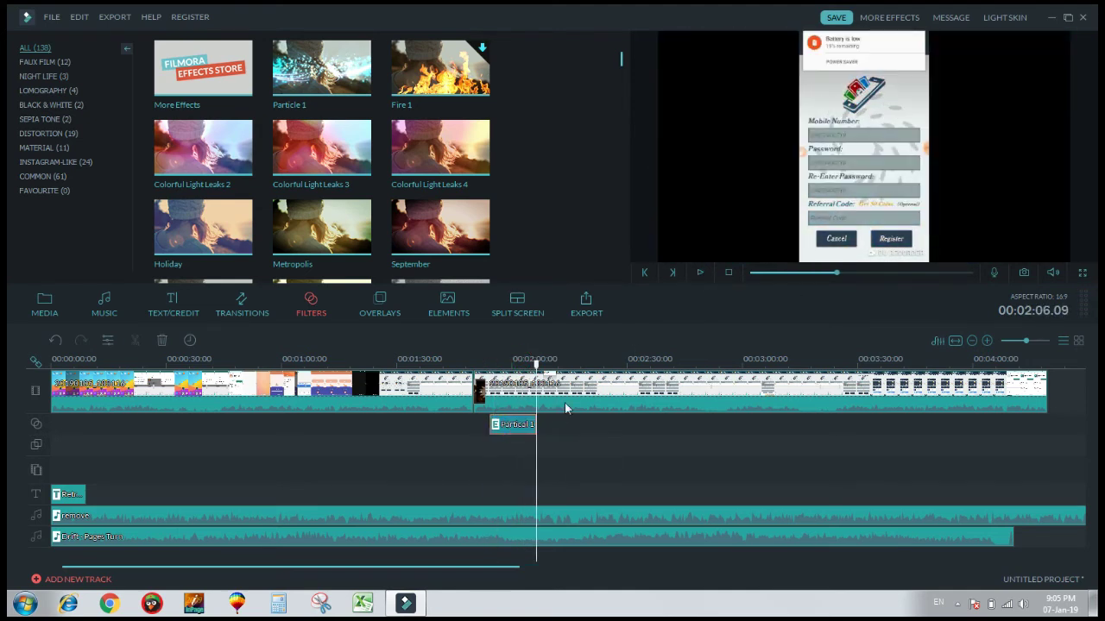
{"action": "left_click", "coordinate": [701, 273]}
{"action": "left_click_drag", "start_coordinate": [537, 362], "coordinate": [489, 363]}
{"action": "key", "text": "space"}
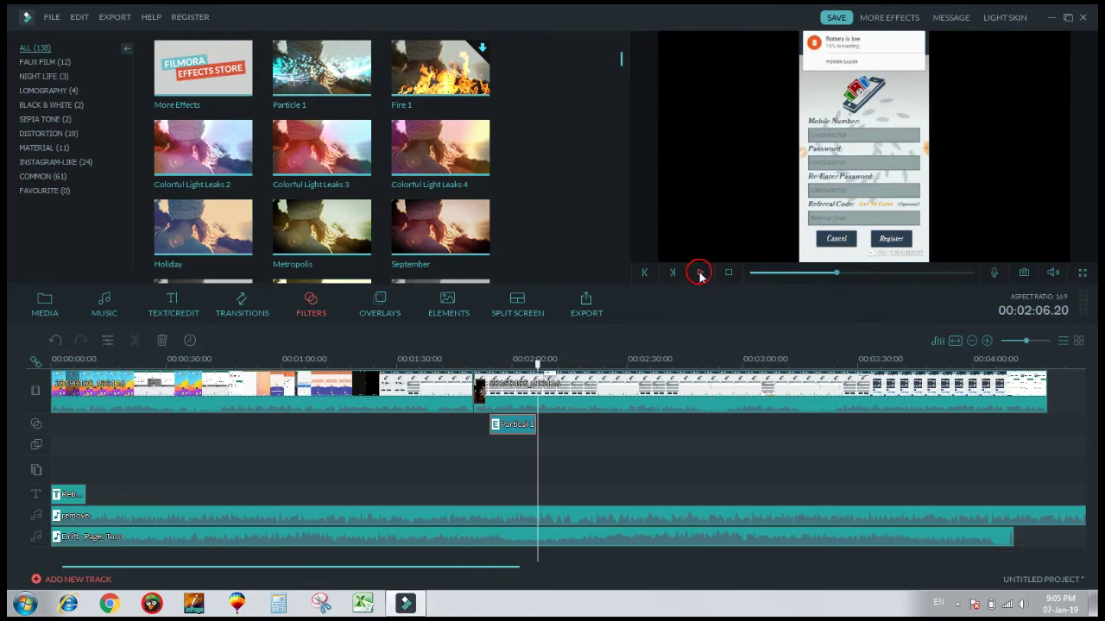
Step: Add the Metropolis filter at 00:01:46.03, shortly before the cut between the two clips, and play it back
{"action": "left_click_drag", "start_coordinate": [538, 364], "coordinate": [459, 364]}
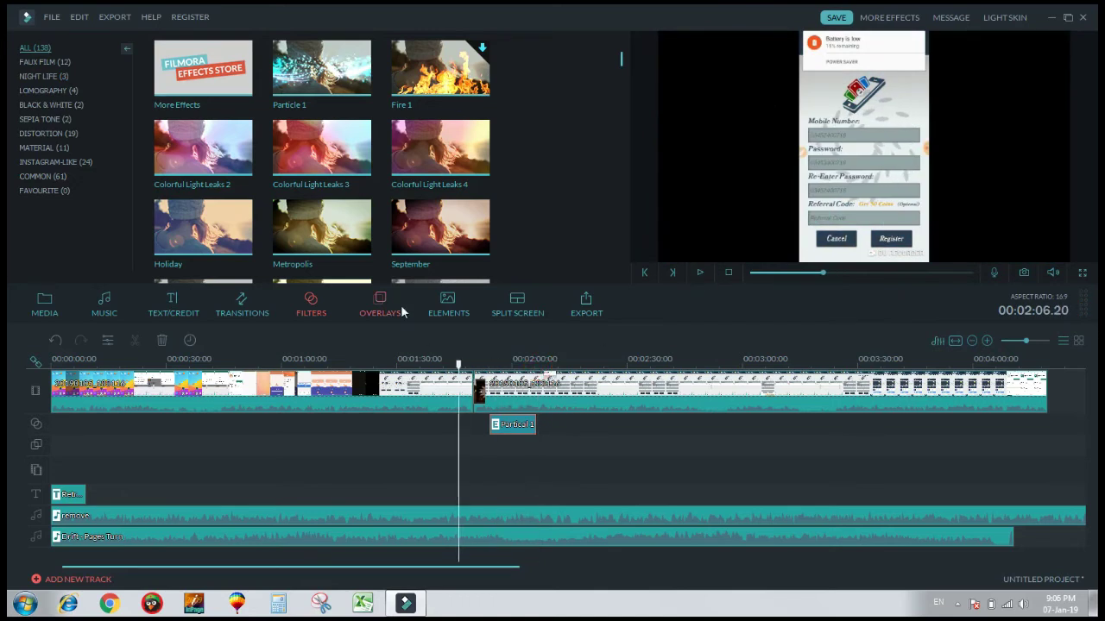
{"action": "left_click", "coordinate": [700, 272]}
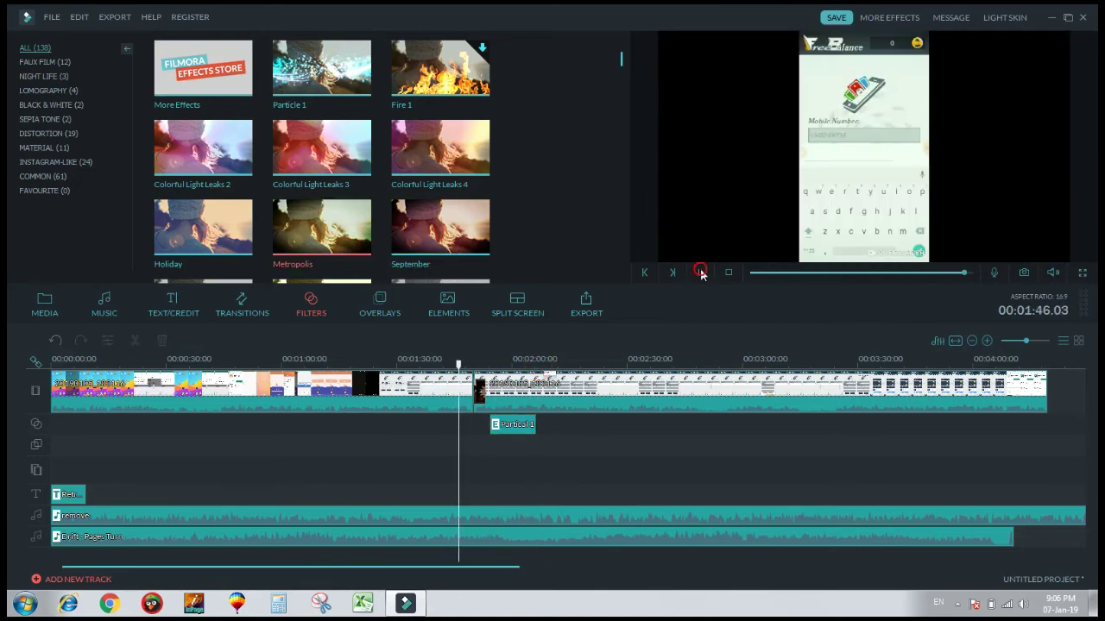
{"action": "left_click", "coordinate": [700, 274]}
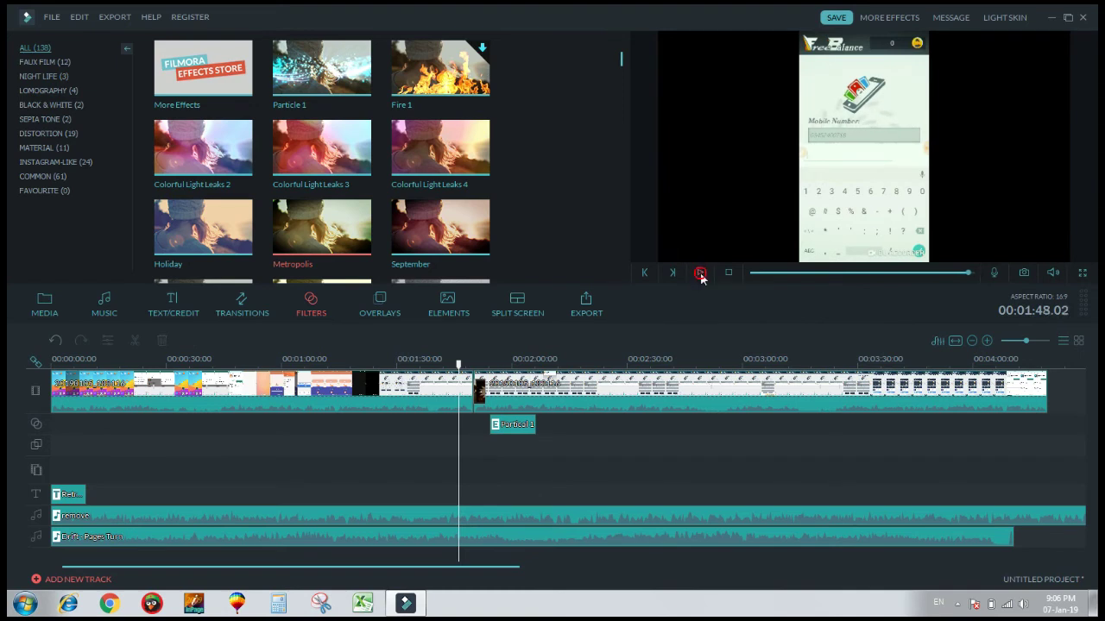
{"action": "left_click", "coordinate": [319, 232]}
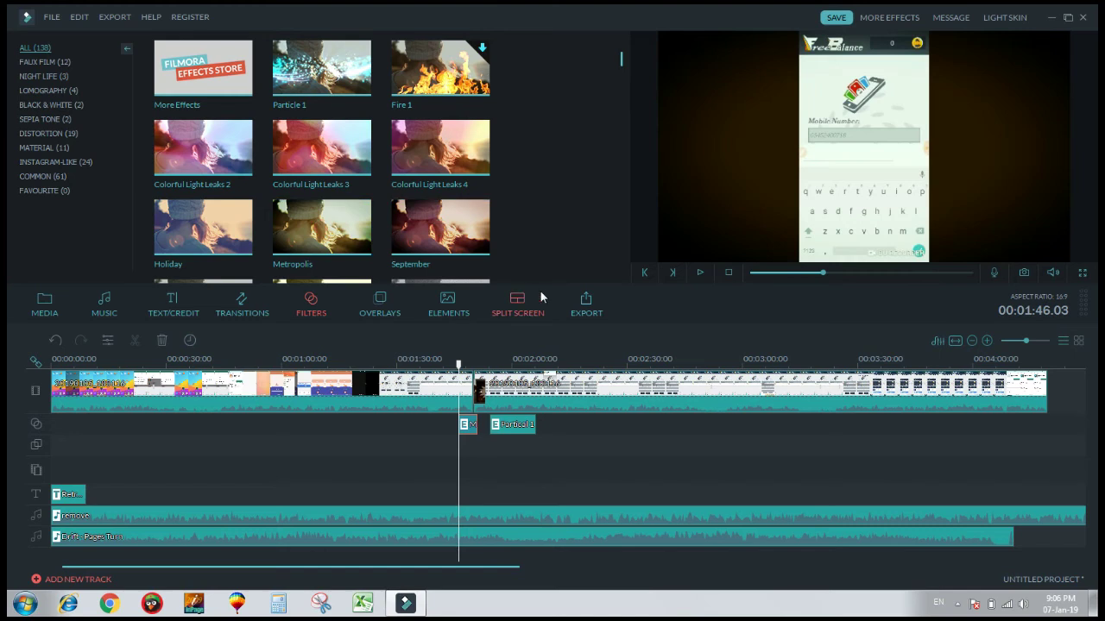
{"action": "left_click", "coordinate": [697, 273]}
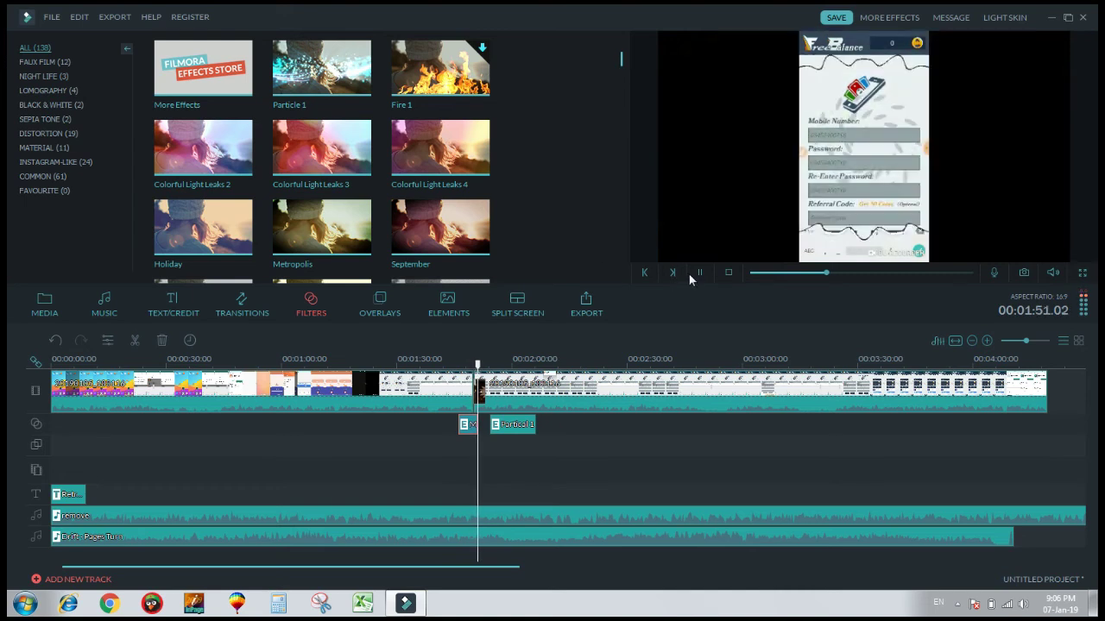
Step: Stop the playback and try to download the Fire 1 filter
{"action": "left_click", "coordinate": [698, 273]}
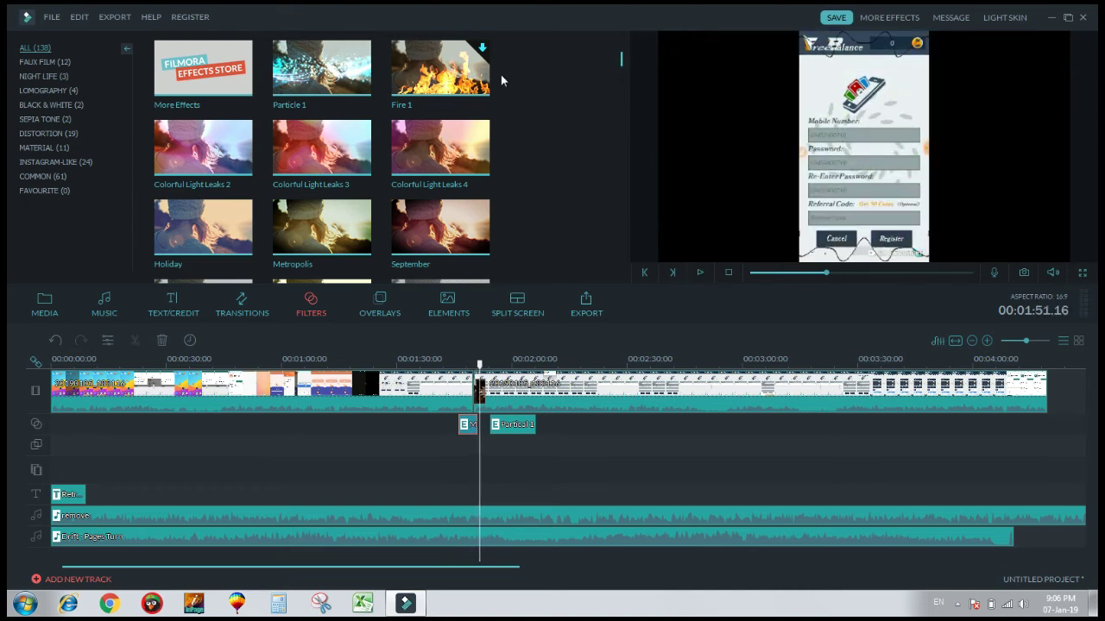
{"action": "double_click", "coordinate": [440, 71]}
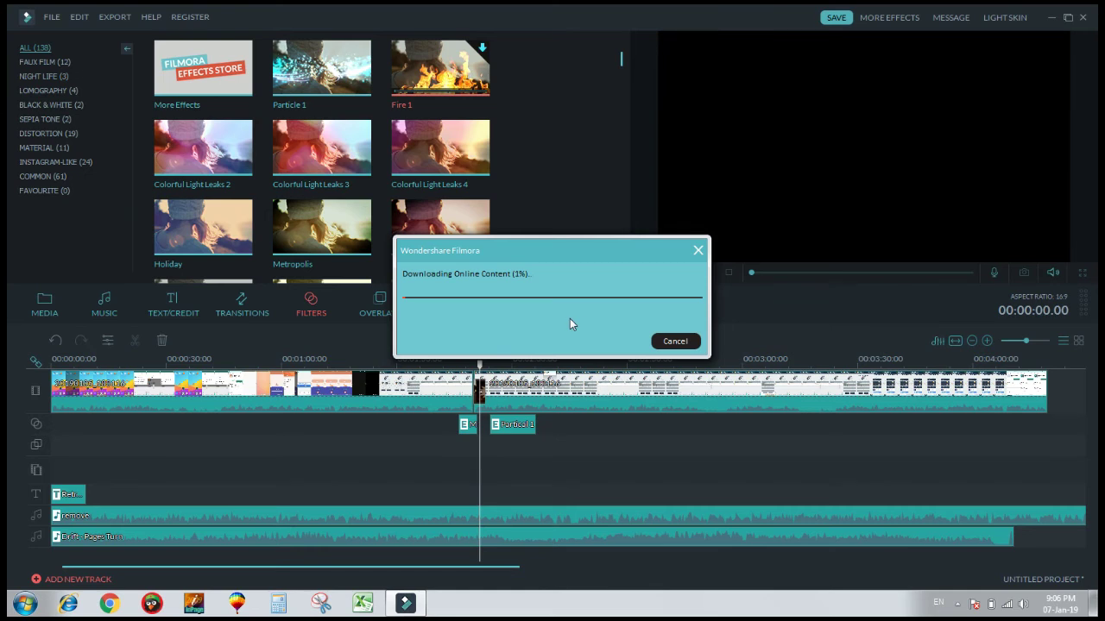
{"action": "left_click", "coordinate": [683, 343]}
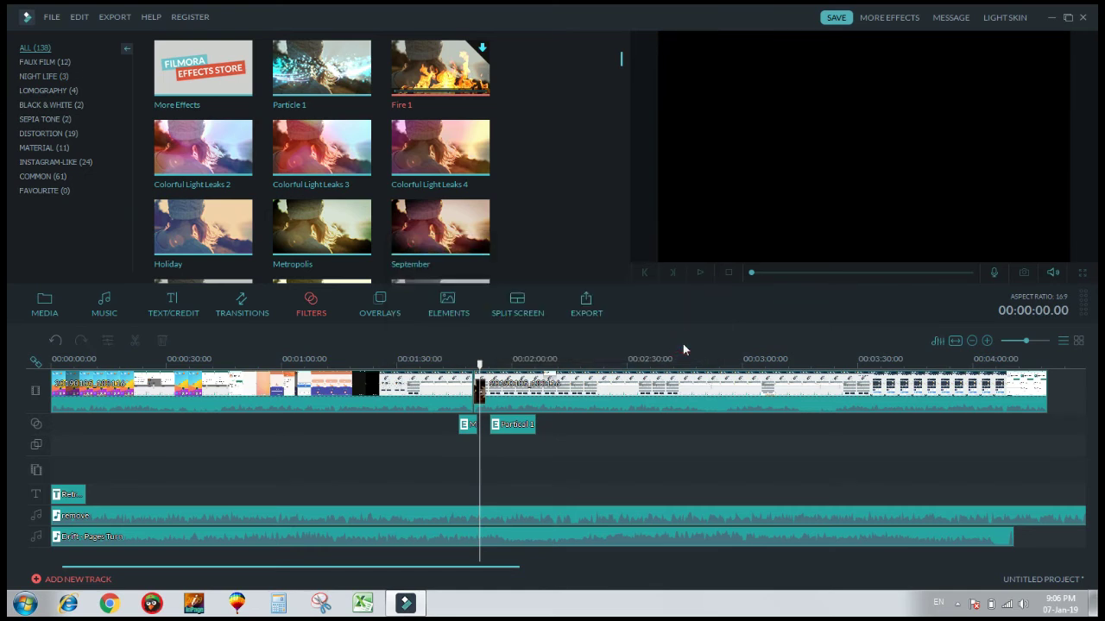
Step: Preview the Jigsaw_F, Jigsaw_E and Jigsaw_D filters
{"action": "left_click_drag", "start_coordinate": [623, 61], "coordinate": [629, 138]}
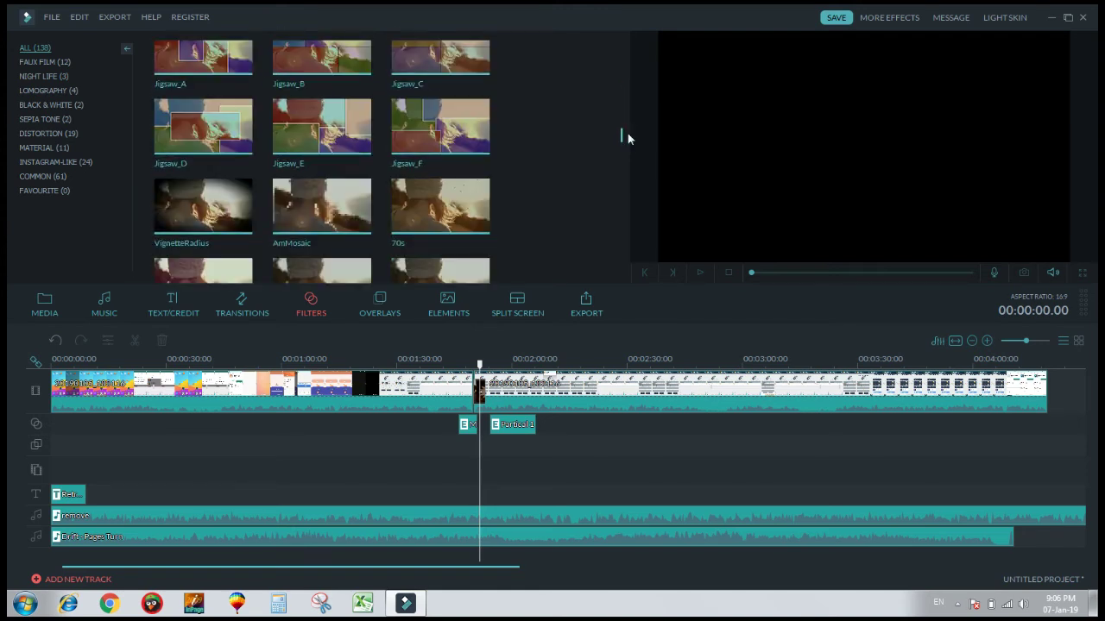
{"action": "left_click", "coordinate": [460, 139]}
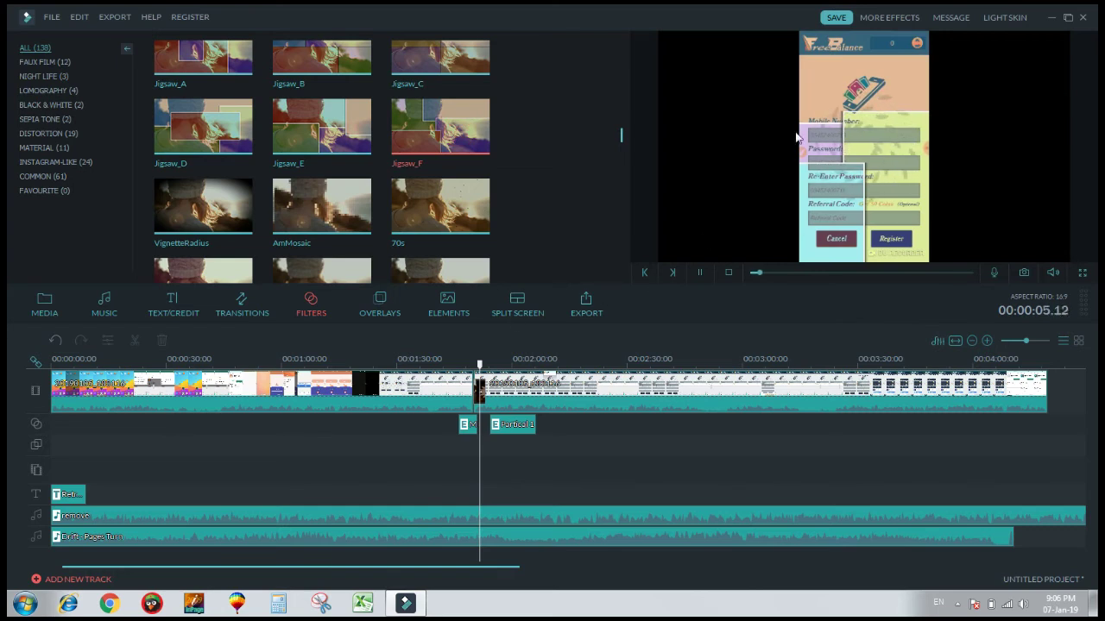
{"action": "left_click", "coordinate": [292, 135]}
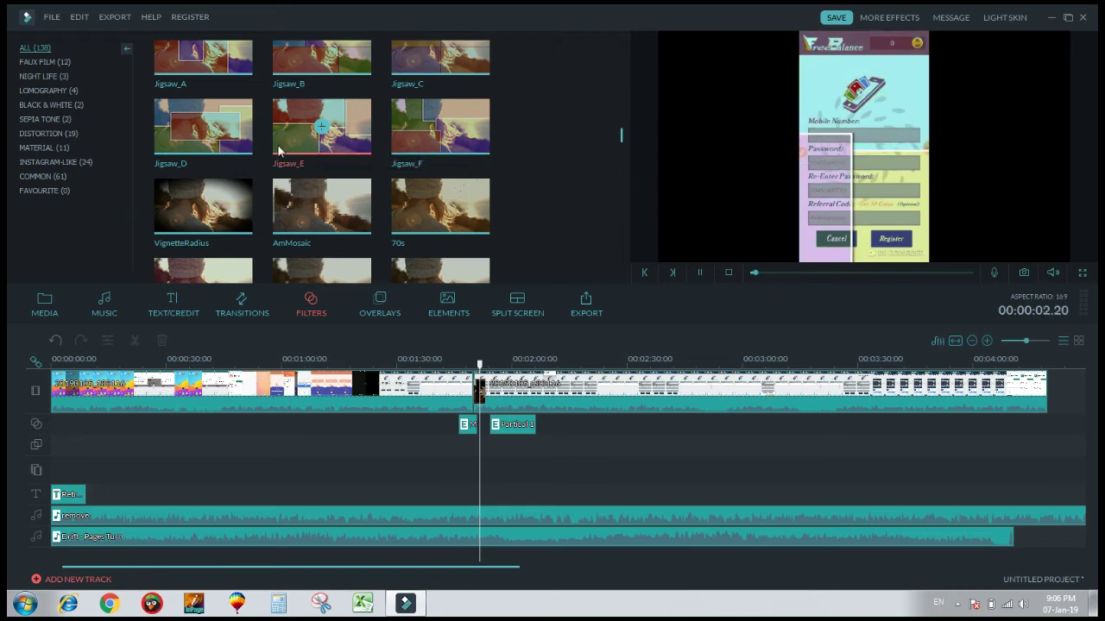
{"action": "left_click", "coordinate": [215, 131]}
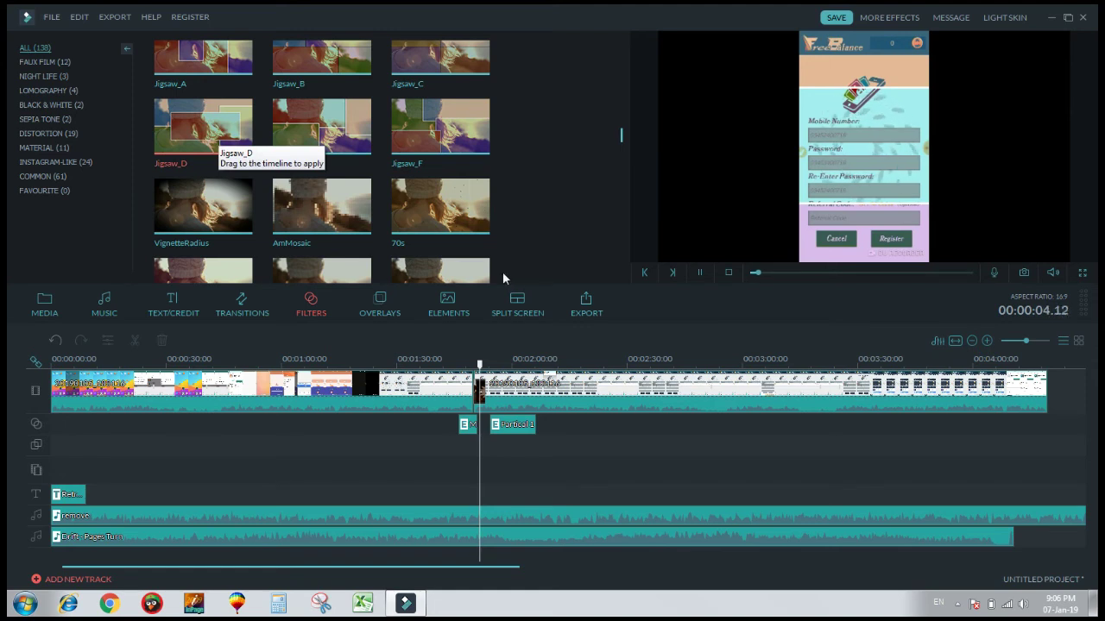
Step: Add the Bokeh 1 overlay at 00:00:46.12 and extend it to end at about 00:00:57
{"action": "left_click", "coordinate": [385, 316]}
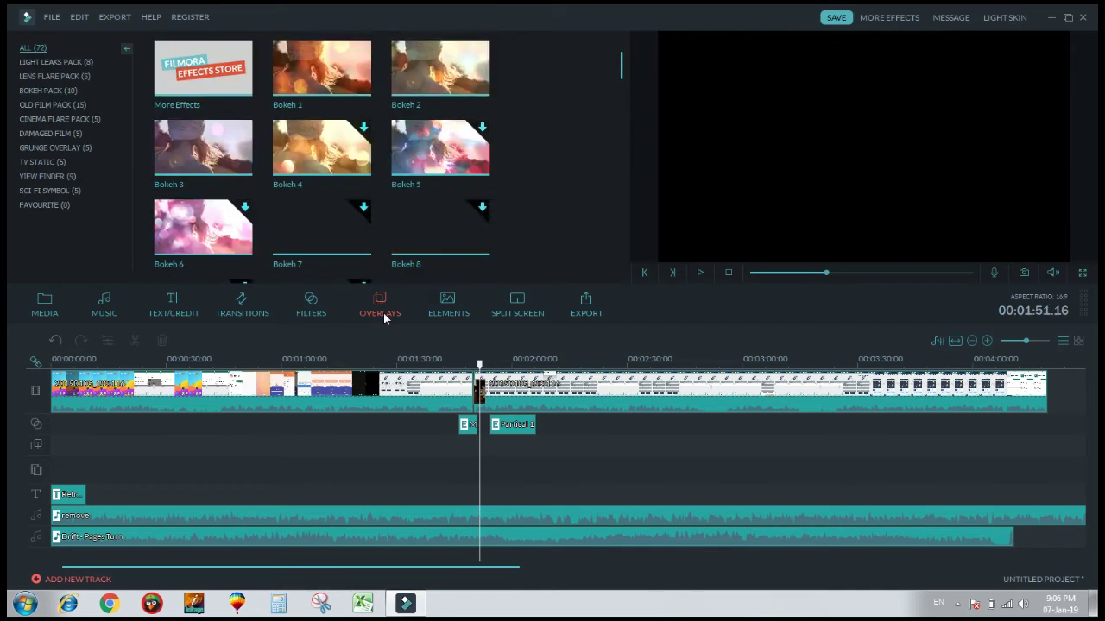
{"action": "left_click", "coordinate": [479, 366]}
{"action": "left_click_drag", "start_coordinate": [479, 366], "coordinate": [231, 390]}
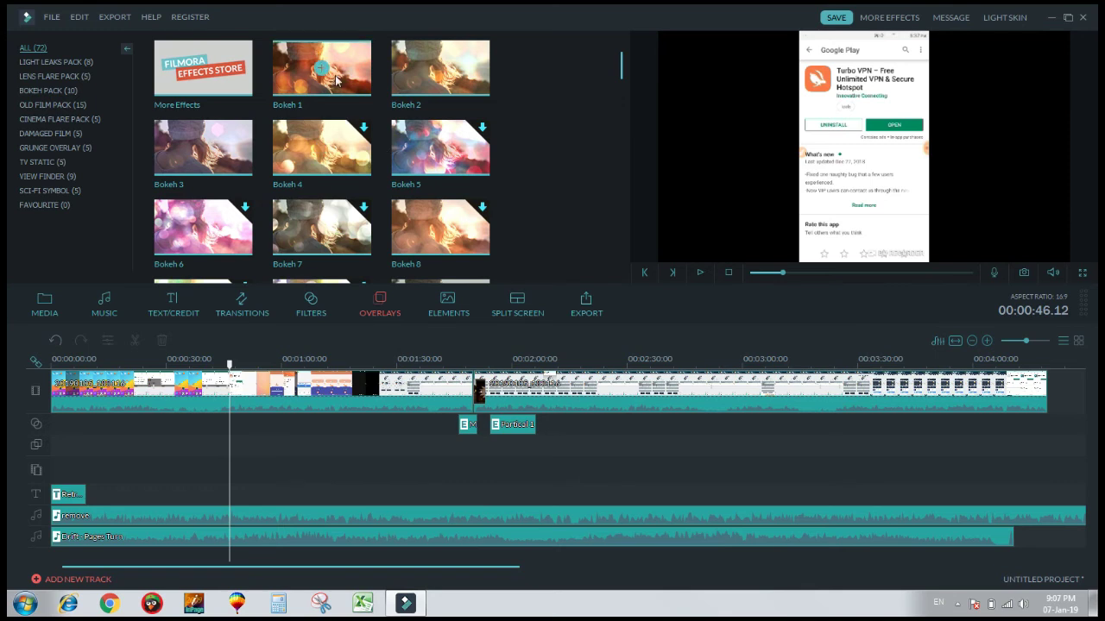
{"action": "left_click", "coordinate": [473, 154]}
{"action": "left_click", "coordinate": [699, 273]}
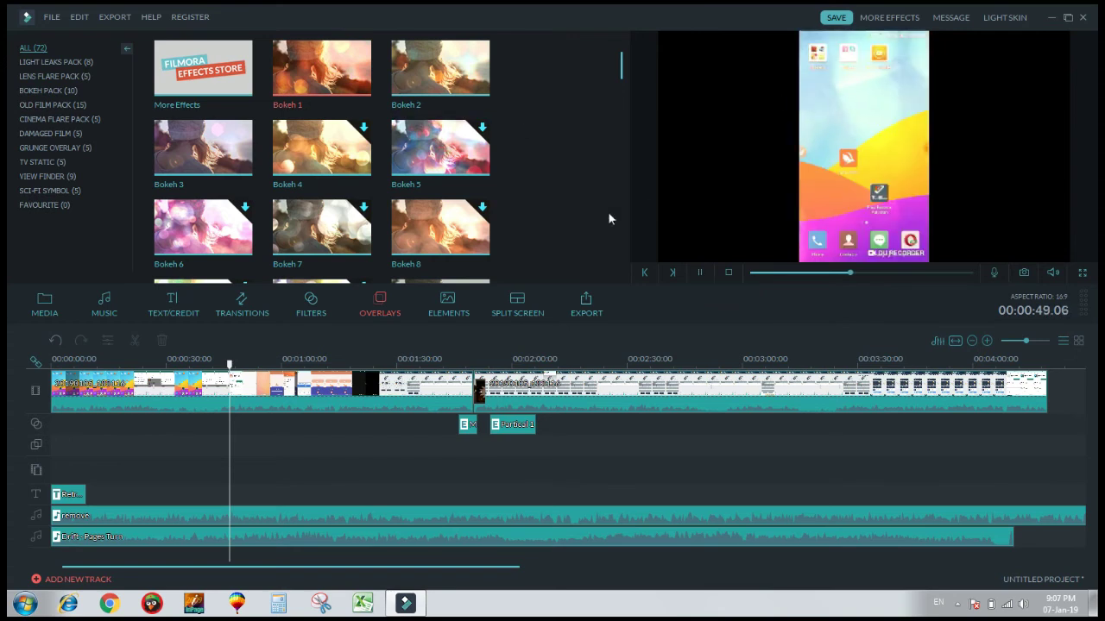
{"action": "left_click", "coordinate": [321, 75]}
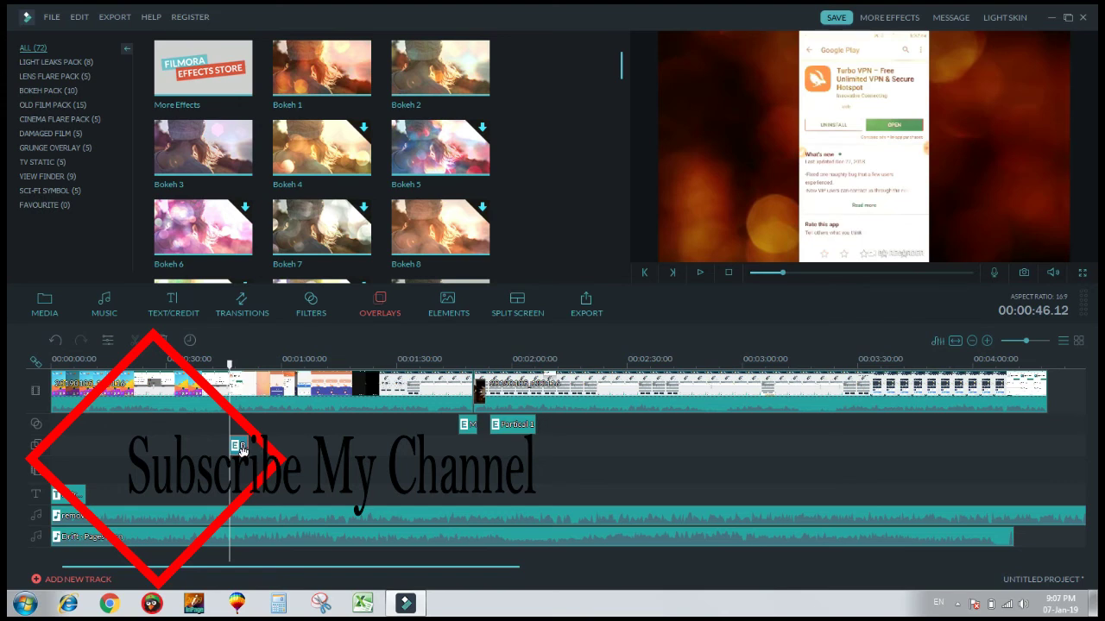
{"action": "left_click_drag", "start_coordinate": [246, 447], "coordinate": [271, 448]}
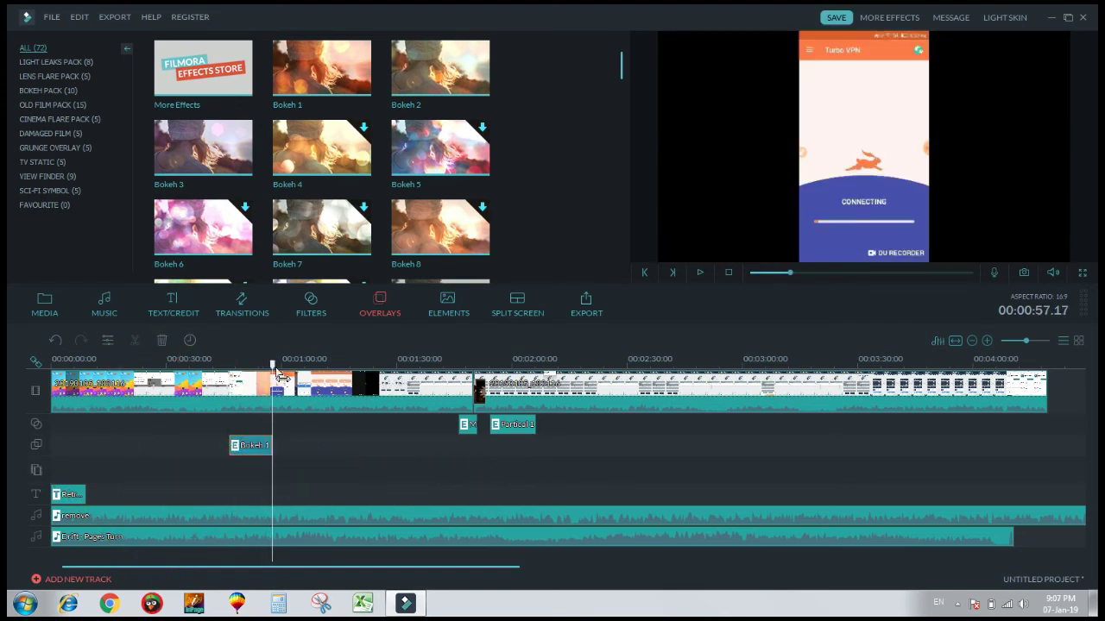
Step: Play back the section with the Bokeh 1 overlay from just before its start
{"action": "left_click_drag", "start_coordinate": [273, 371], "coordinate": [221, 366]}
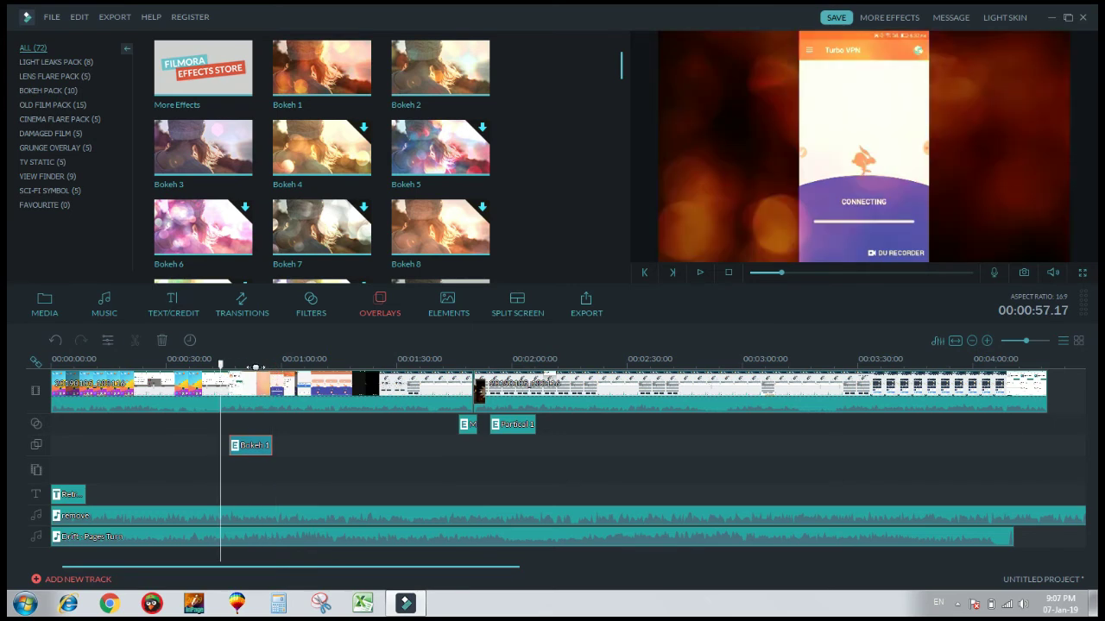
{"action": "left_click", "coordinate": [700, 273]}
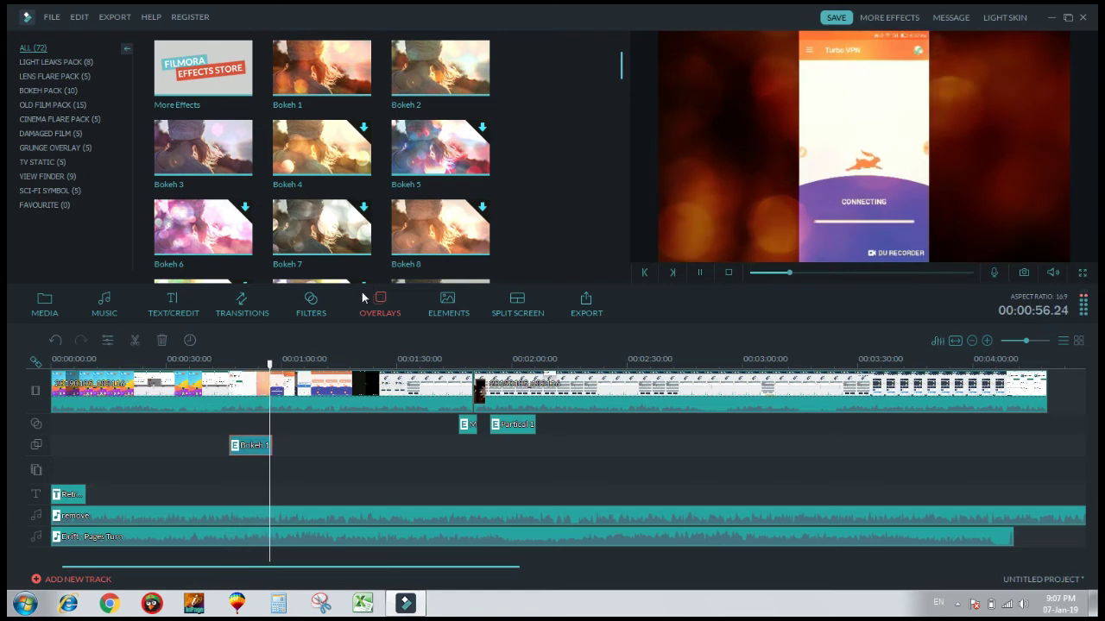
{"action": "left_click_drag", "start_coordinate": [277, 368], "coordinate": [248, 371]}
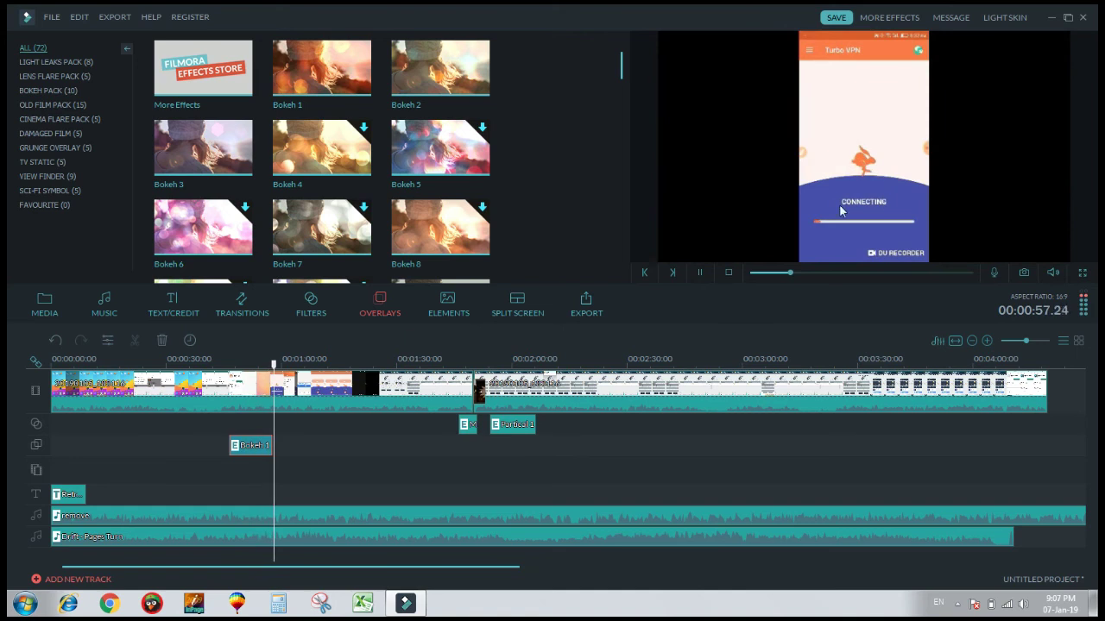
Step: Lower the Bokeh 1 overlay's Alpha to 21 and play the section back from its start
{"action": "double_click", "coordinate": [243, 446]}
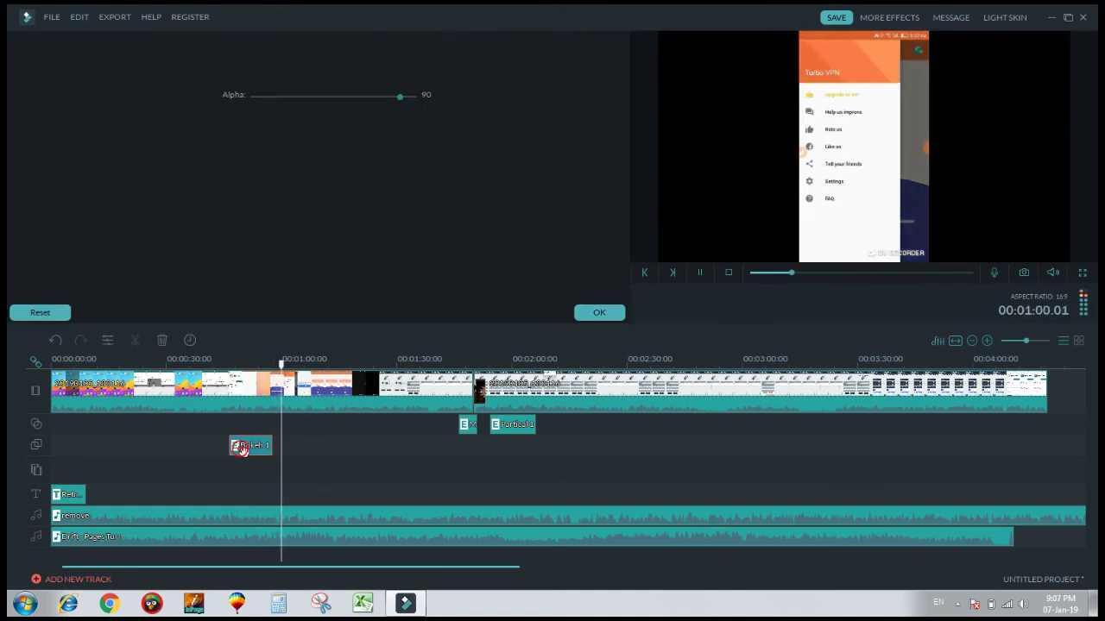
{"action": "left_click", "coordinate": [311, 96]}
{"action": "left_click_drag", "start_coordinate": [312, 95], "coordinate": [287, 100]}
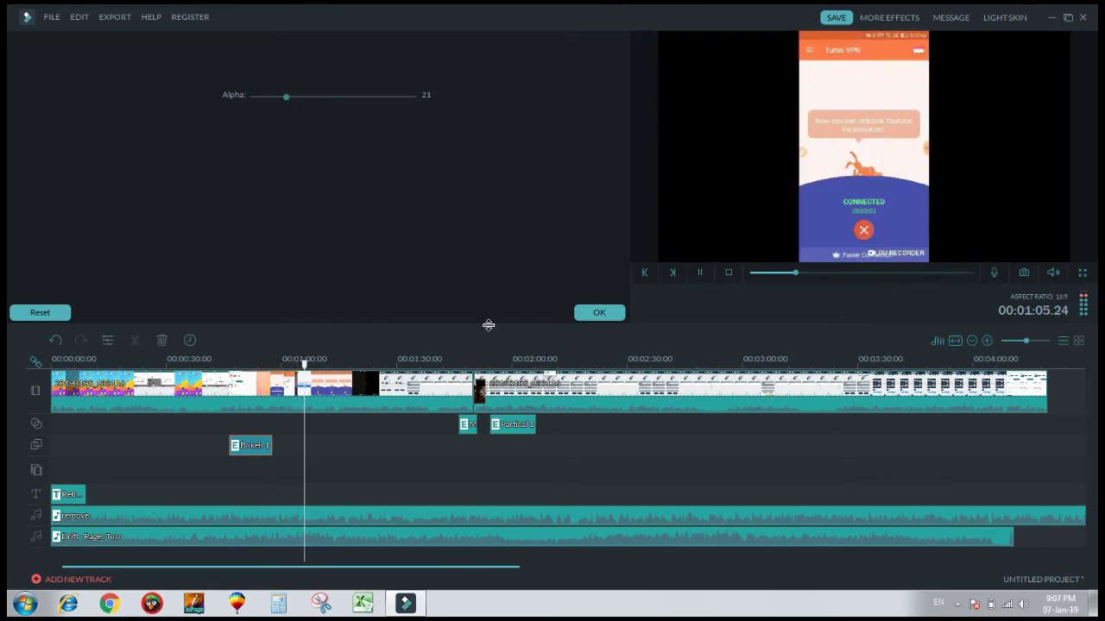
{"action": "left_click_drag", "start_coordinate": [309, 363], "coordinate": [229, 363]}
{"action": "key", "text": "space"}
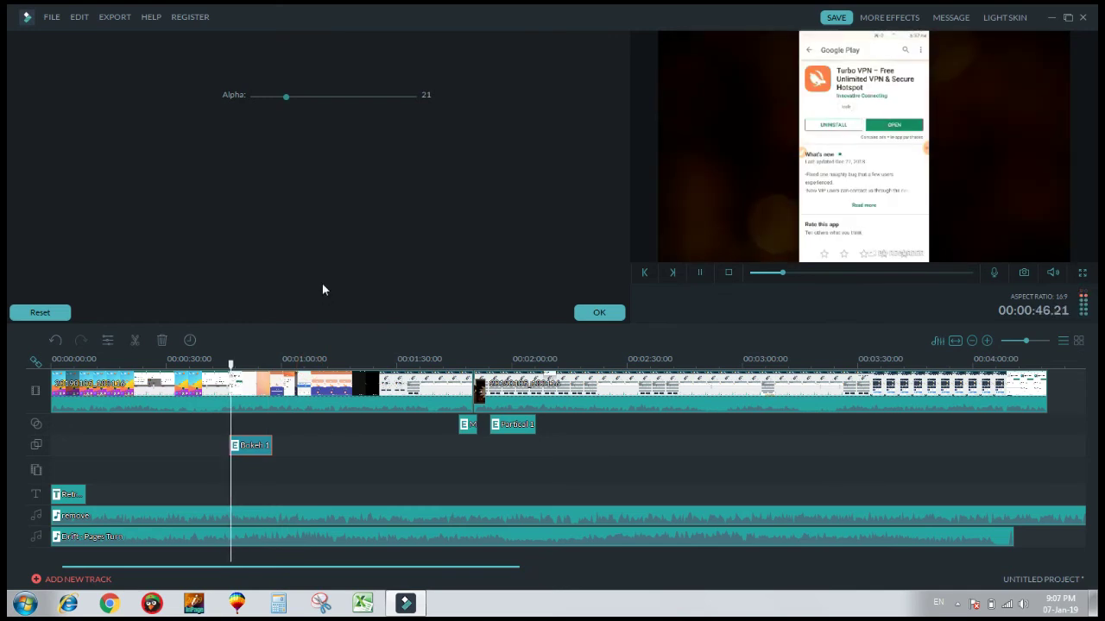
Step: Set the Bokeh 1 overlay's Alpha to 71 and check the result during playback
{"action": "left_click_drag", "start_coordinate": [286, 96], "coordinate": [370, 104]}
{"action": "left_click", "coordinate": [599, 313]}
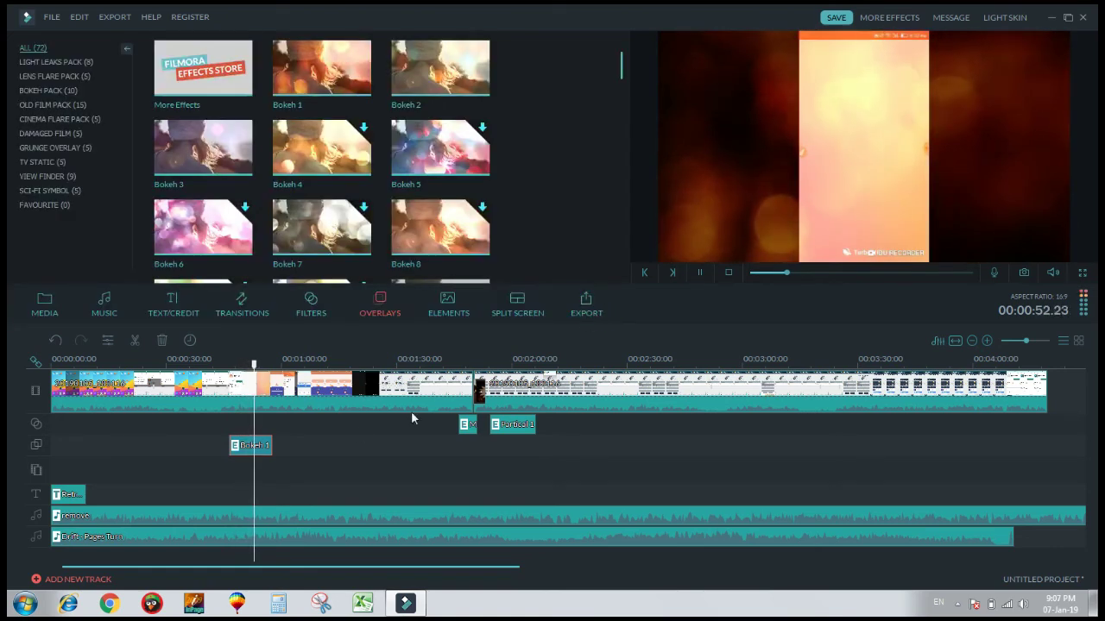
{"action": "double_click", "coordinate": [259, 445]}
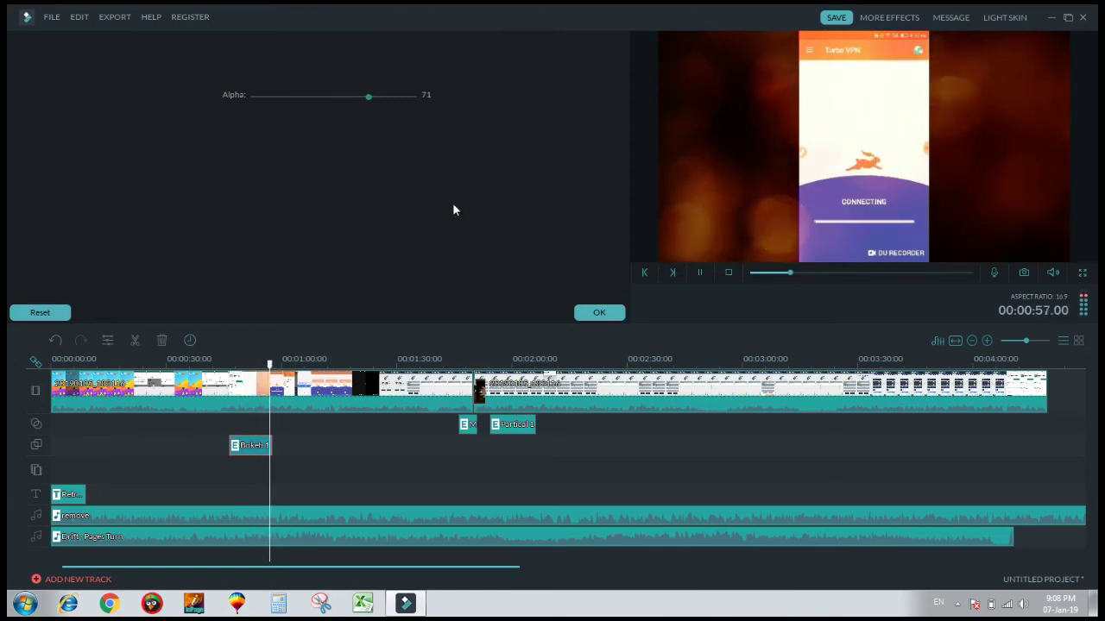
{"action": "left_click", "coordinate": [596, 312]}
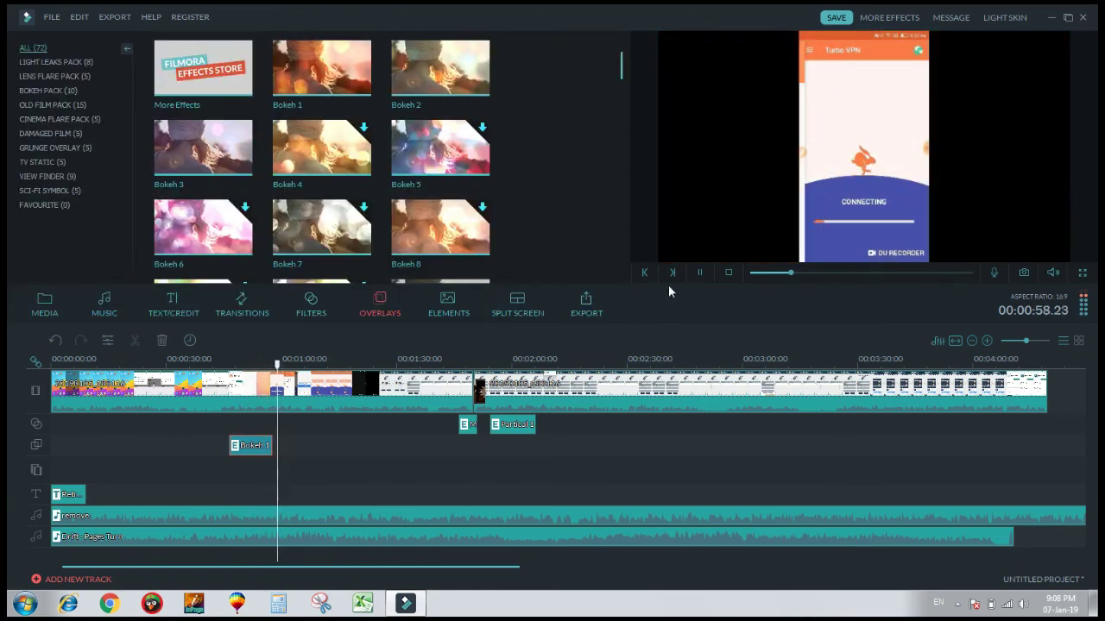
{"action": "left_click", "coordinate": [699, 272]}
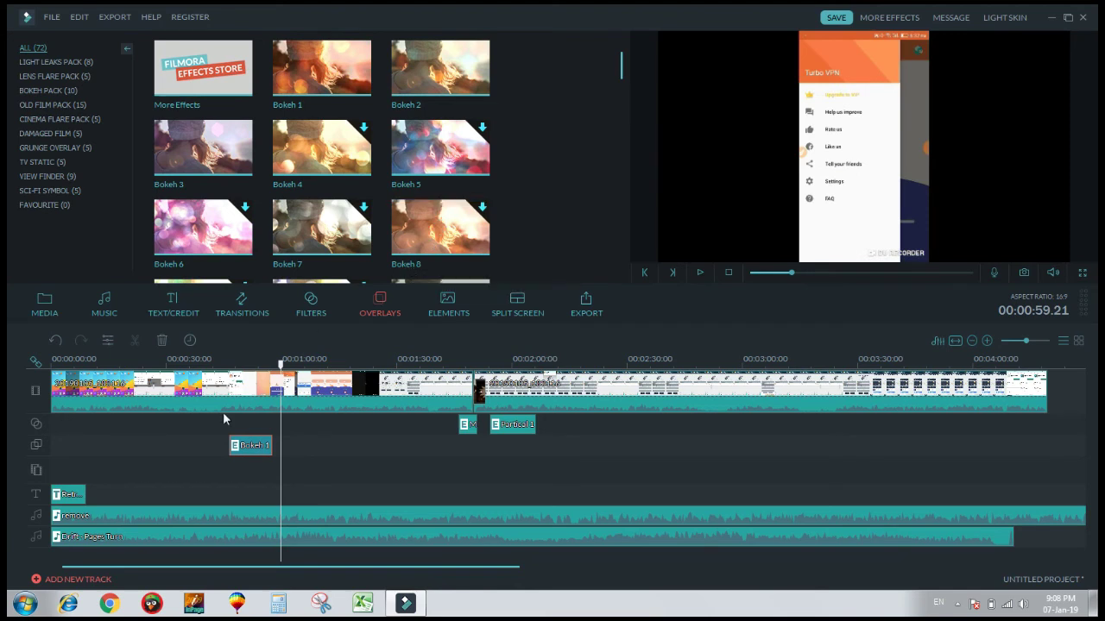
Step: Set the Bokeh 1 overlay's Alpha to 100 while viewing a frame inside the overlay
{"action": "double_click", "coordinate": [247, 445]}
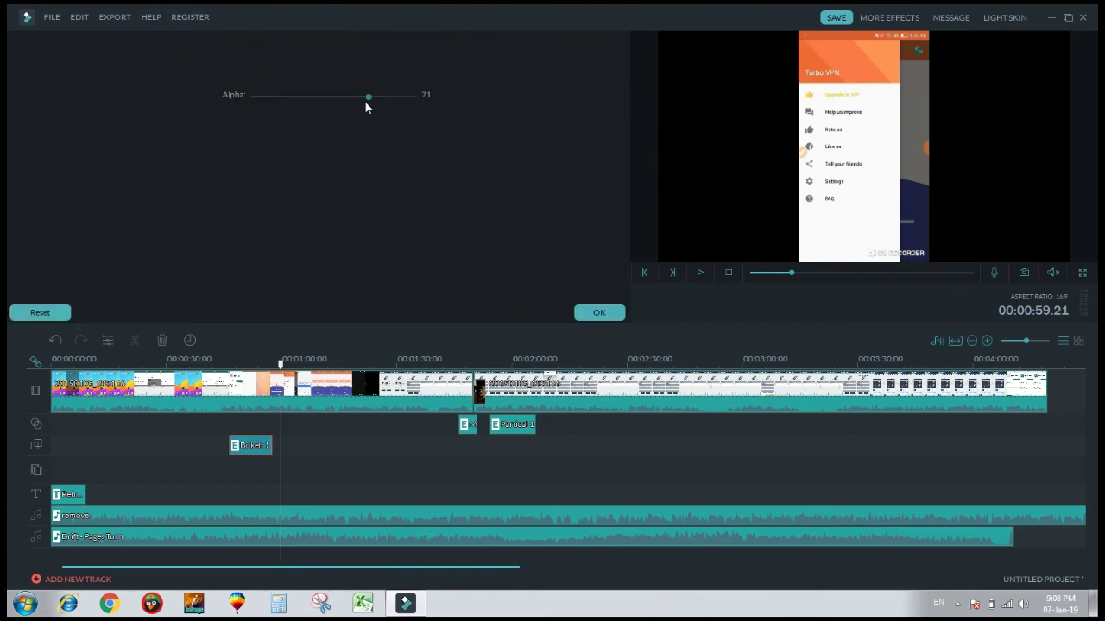
{"action": "left_click_drag", "start_coordinate": [369, 97], "coordinate": [329, 98]}
{"action": "left_click_drag", "start_coordinate": [283, 364], "coordinate": [237, 364]}
{"action": "left_click_drag", "start_coordinate": [340, 97], "coordinate": [415, 111]}
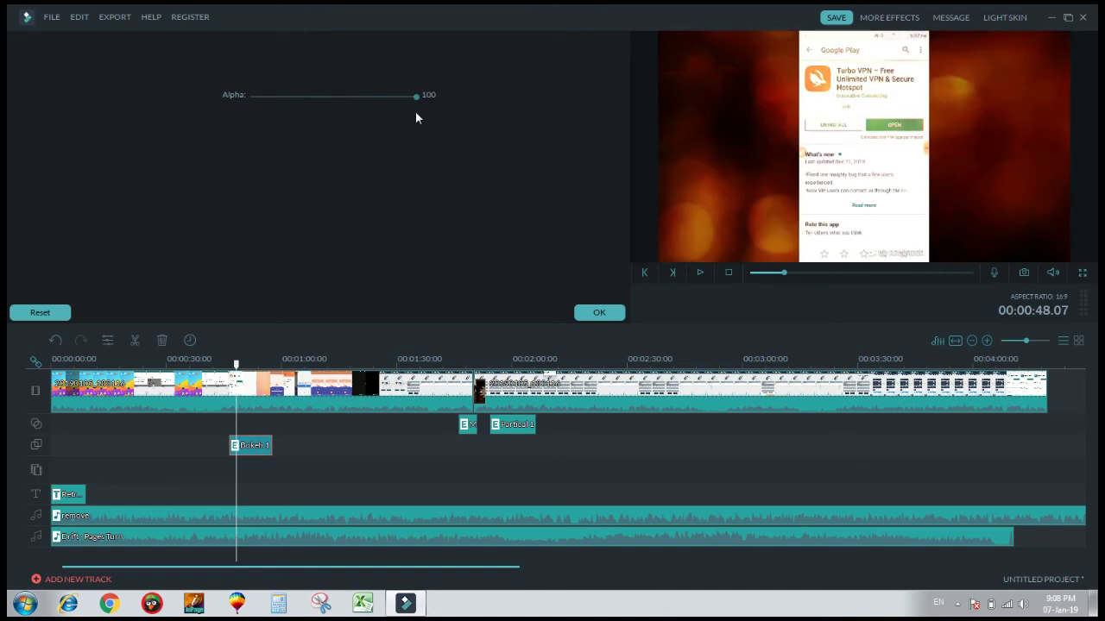
{"action": "left_click", "coordinate": [600, 316]}
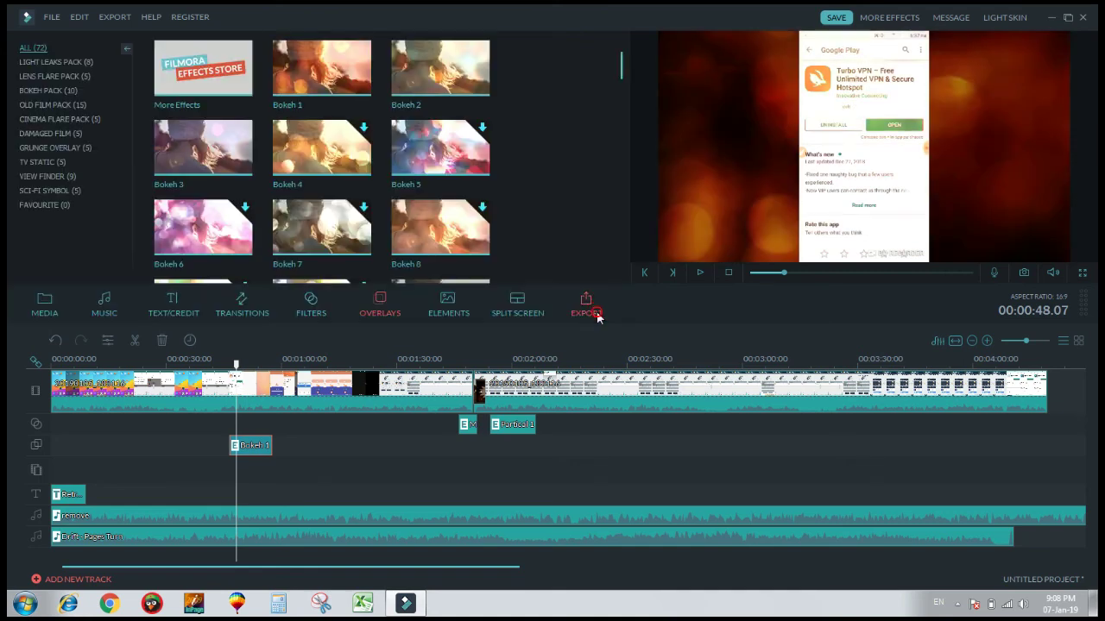
Step: Look through the remaining overlays and preview Grunge Overlay 2
{"action": "left_click", "coordinate": [374, 229]}
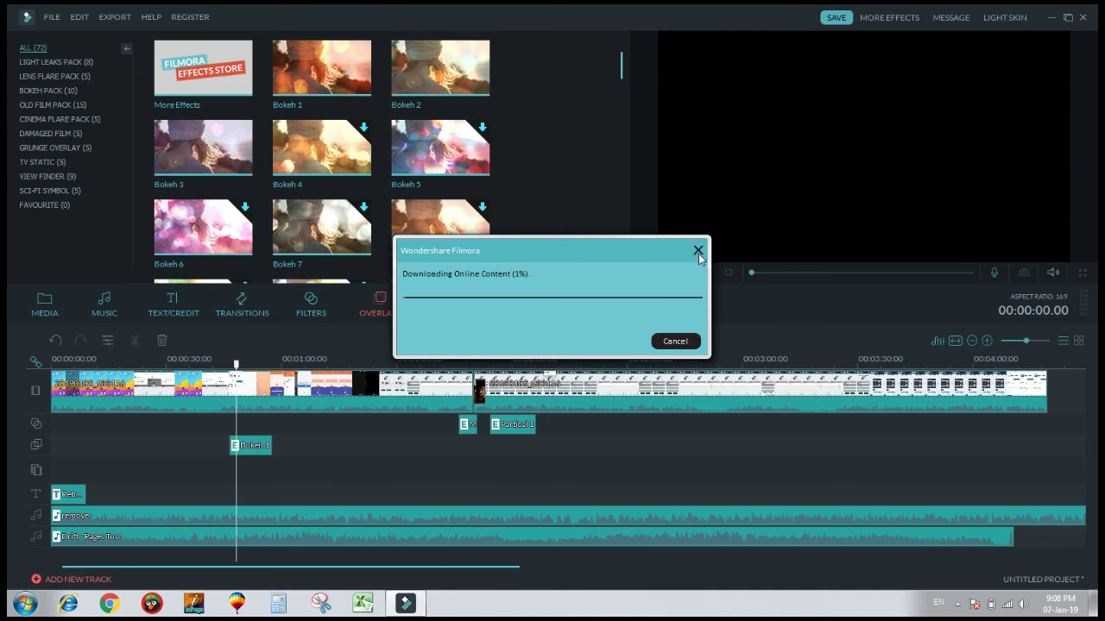
{"action": "left_click", "coordinate": [699, 252]}
{"action": "left_click_drag", "start_coordinate": [627, 76], "coordinate": [630, 206]}
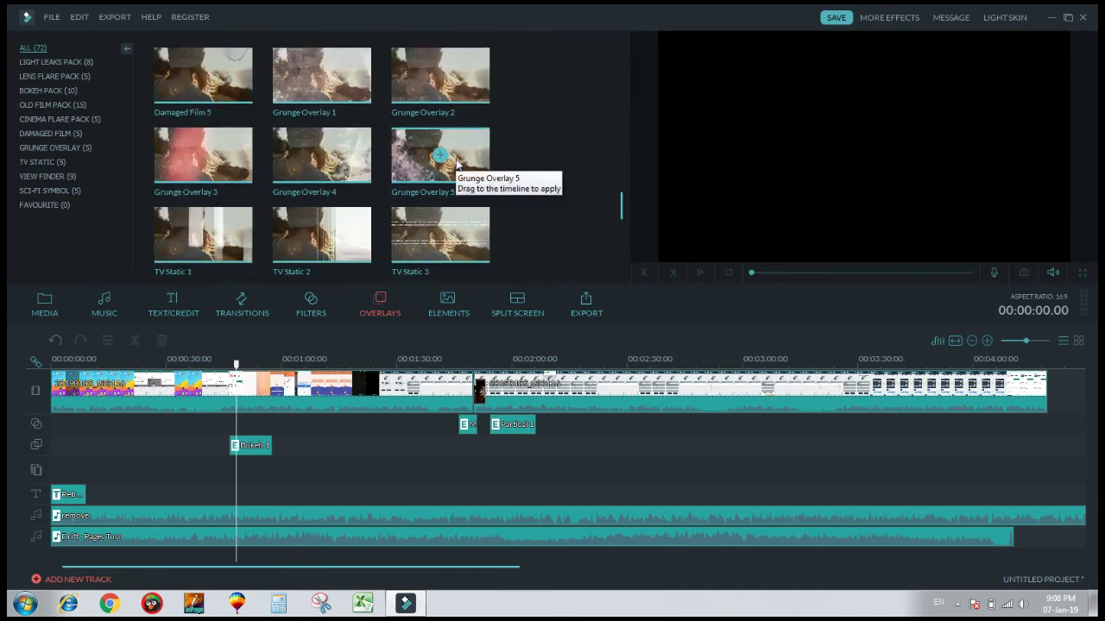
{"action": "left_click", "coordinate": [459, 84]}
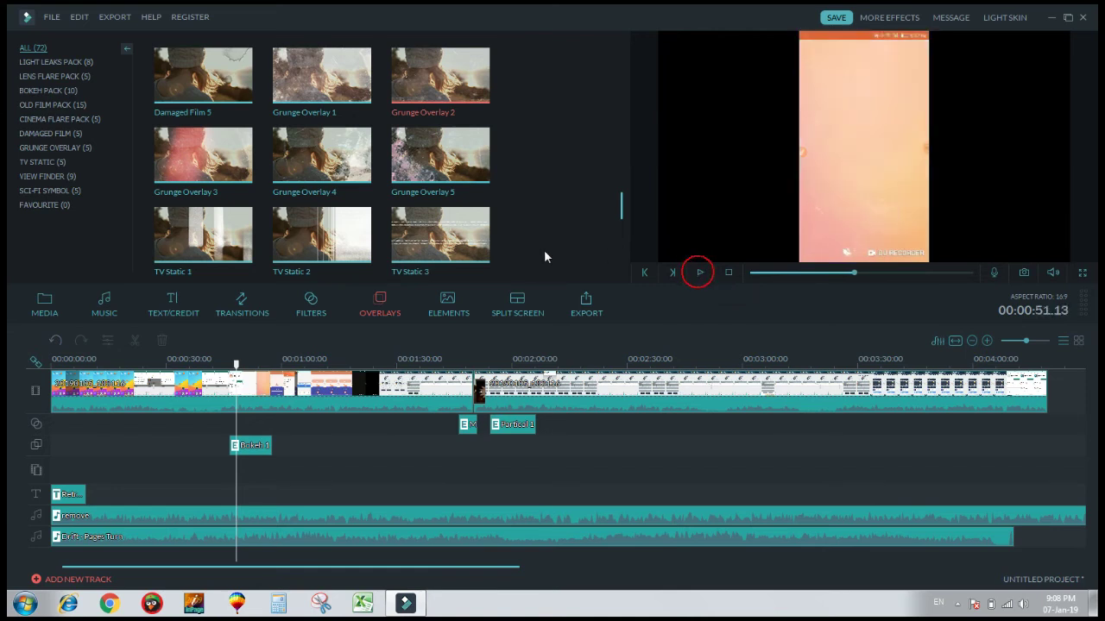
Step: Add the TV Static 2 overlay at 00:00:23.10 and play it back
{"action": "left_click_drag", "start_coordinate": [240, 370], "coordinate": [141, 369]}
{"action": "left_click", "coordinate": [320, 239]}
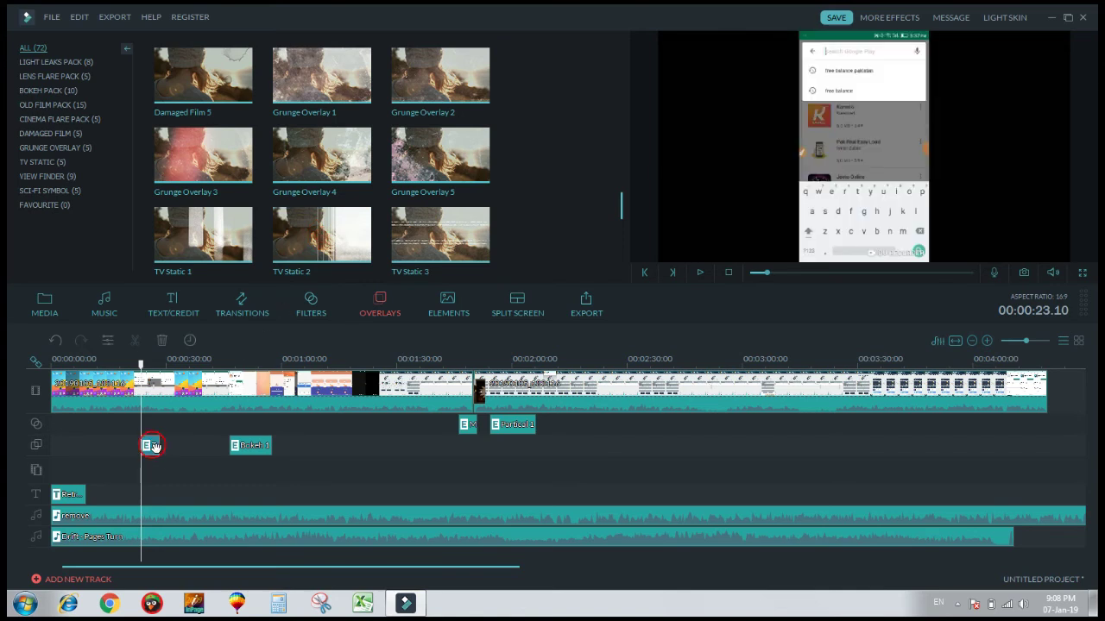
{"action": "left_click", "coordinate": [700, 272]}
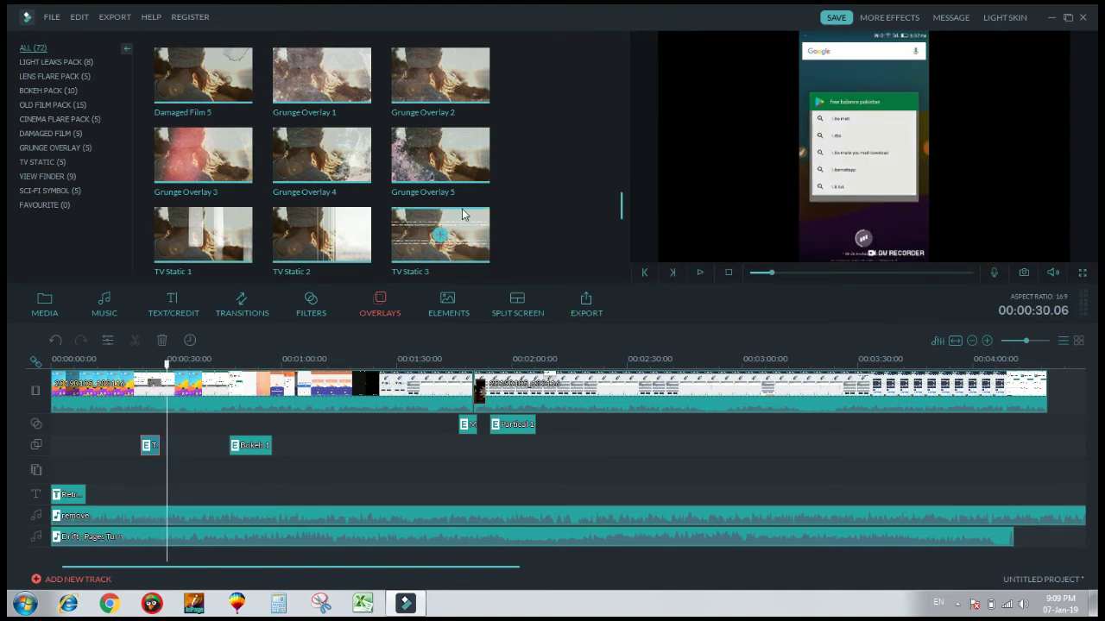
Step: Add the TV Static 5 overlay at 00:00:30.06 and extend it to end at about 00:00:41
{"action": "left_click_drag", "start_coordinate": [621, 216], "coordinate": [626, 235]}
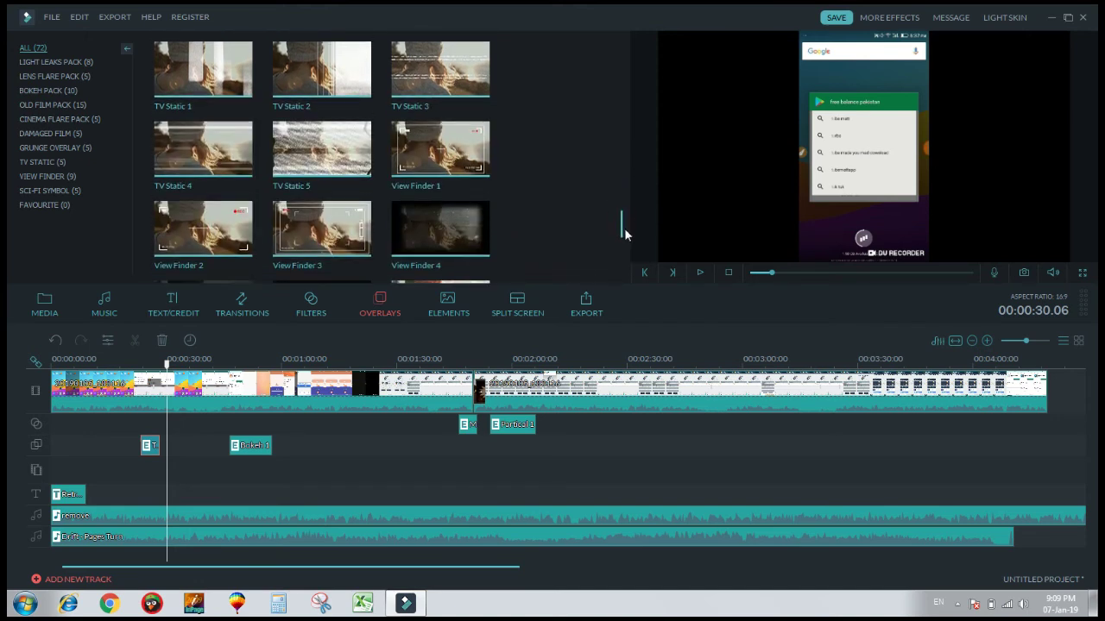
{"action": "left_click", "coordinate": [322, 162]}
{"action": "left_click_drag", "start_coordinate": [322, 151], "coordinate": [208, 447]}
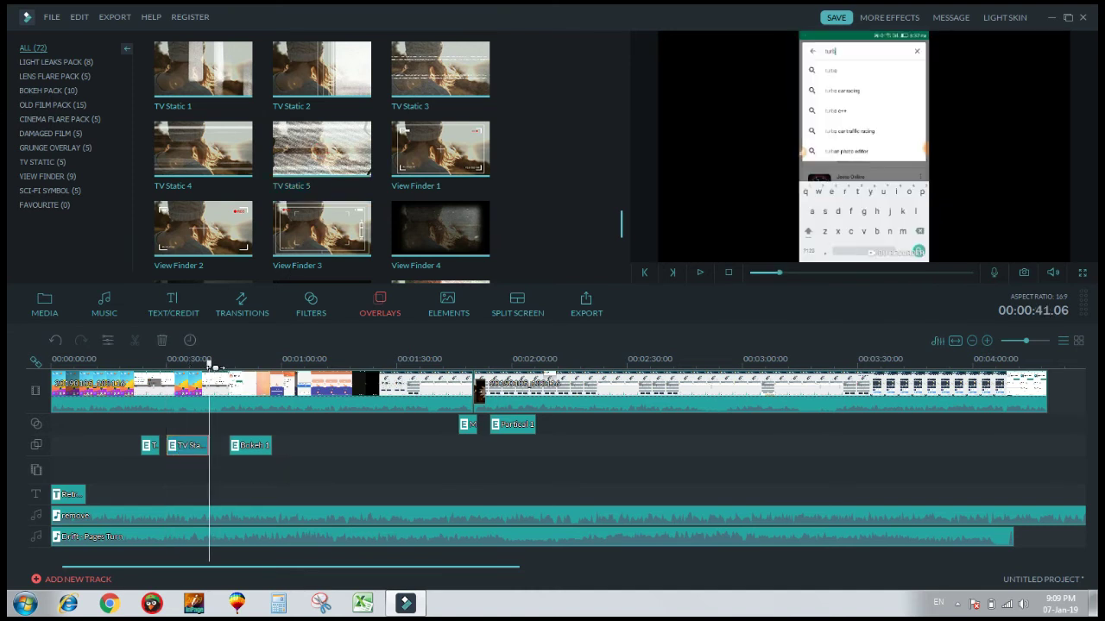
Step: Play back the TV Static 5 overlay from its start and check its Alpha setting
{"action": "left_click_drag", "start_coordinate": [209, 367], "coordinate": [168, 364]}
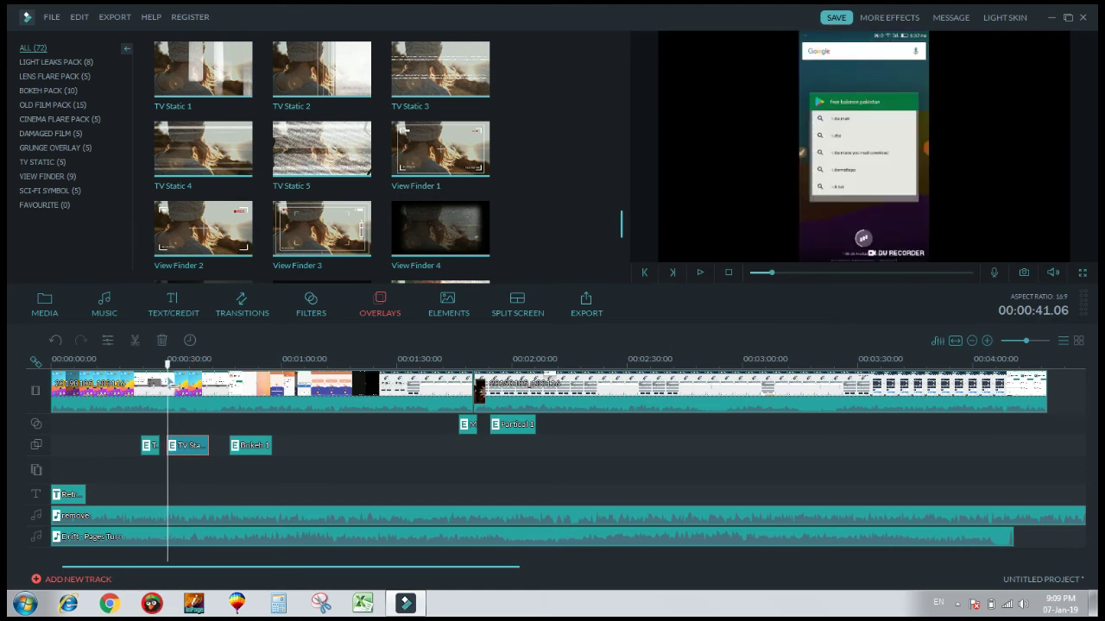
{"action": "left_click", "coordinate": [697, 274]}
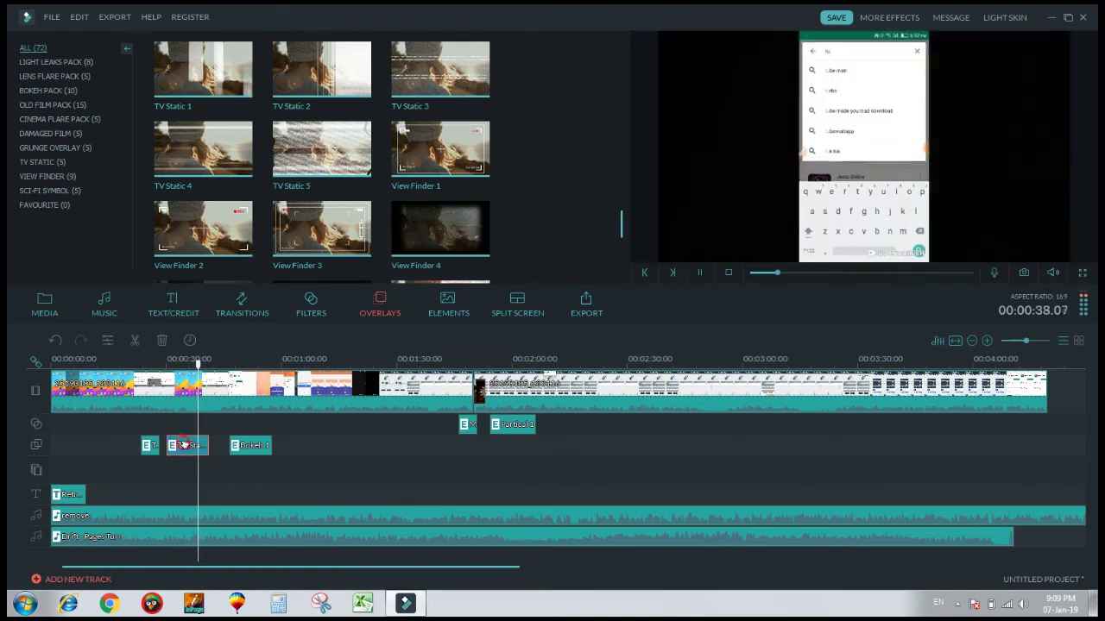
{"action": "double_click", "coordinate": [183, 445]}
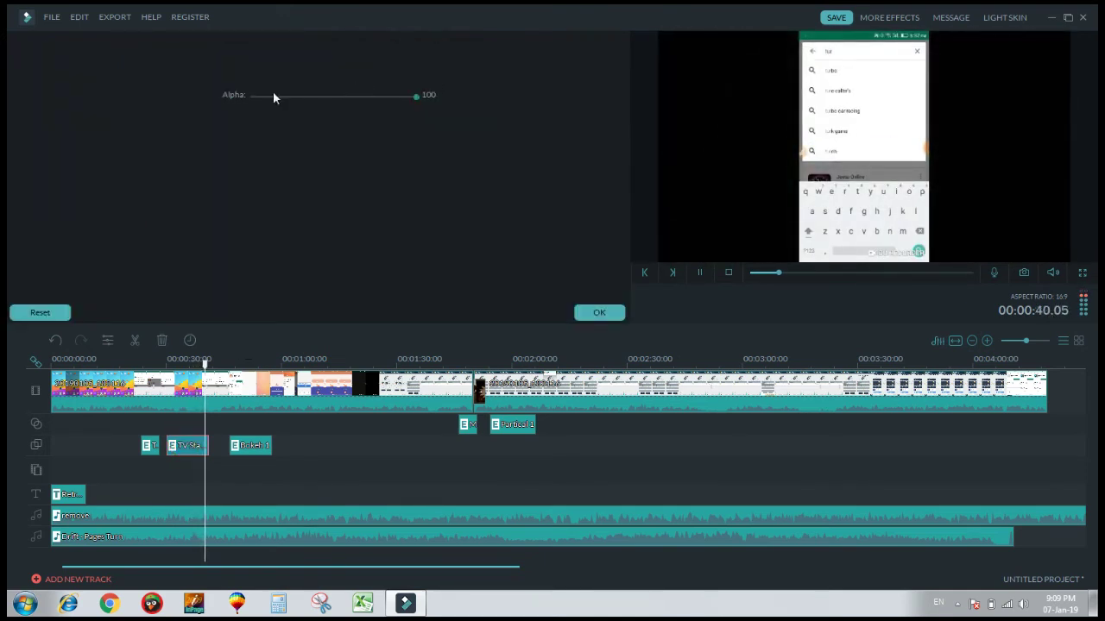
{"action": "left_click", "coordinate": [599, 312]}
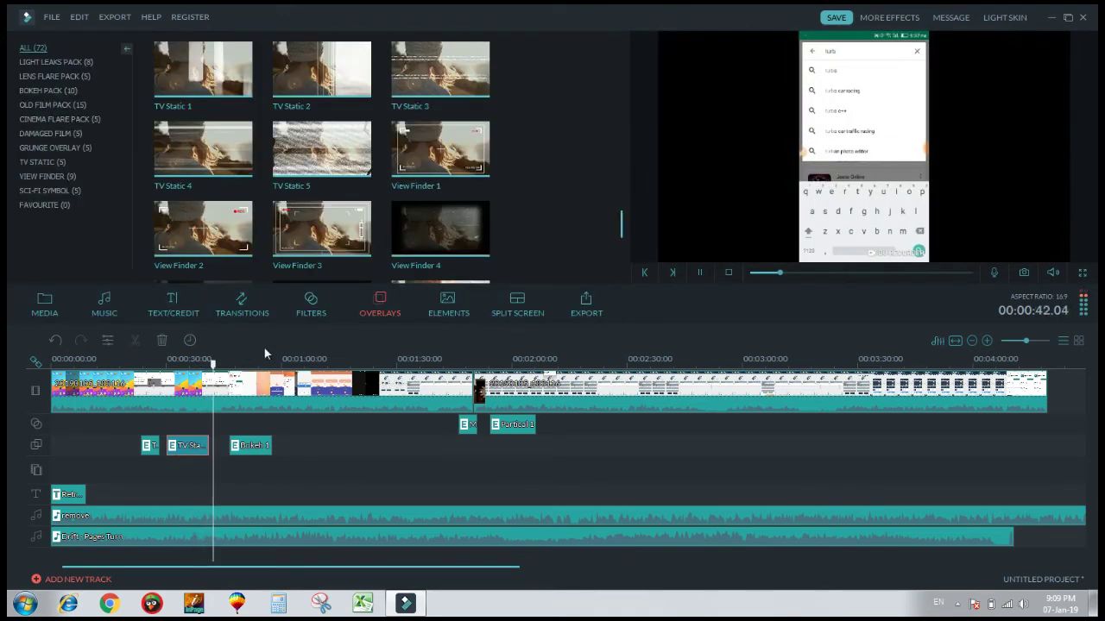
Step: Download the SUN 3 element and add it to the timeline at 00:00:10.21
{"action": "left_click_drag", "start_coordinate": [212, 358], "coordinate": [86, 359]}
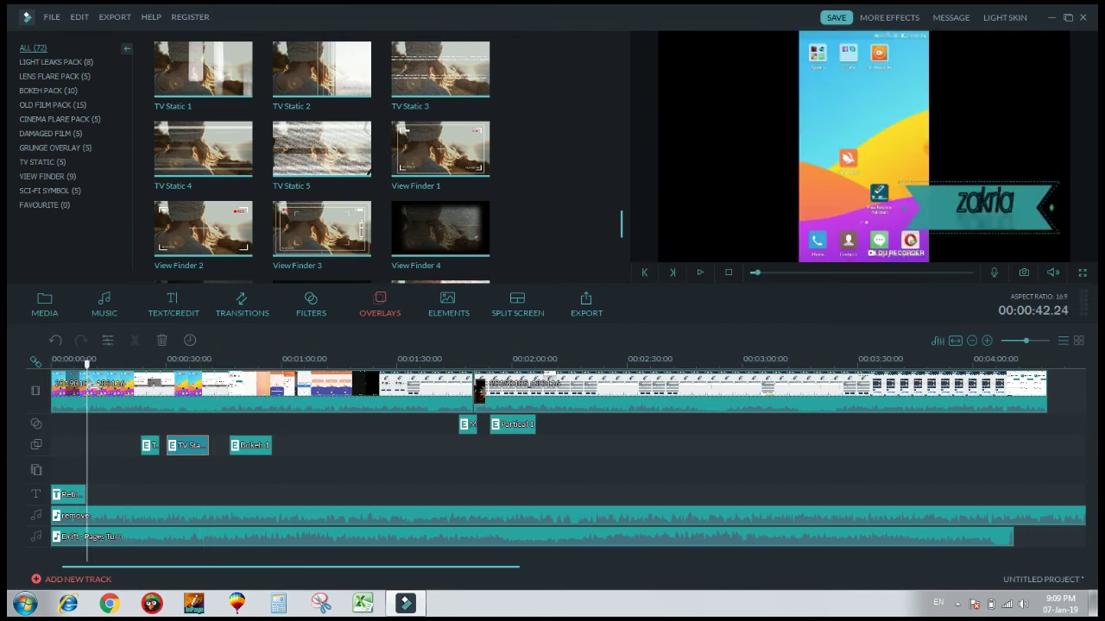
{"action": "left_click", "coordinate": [700, 273]}
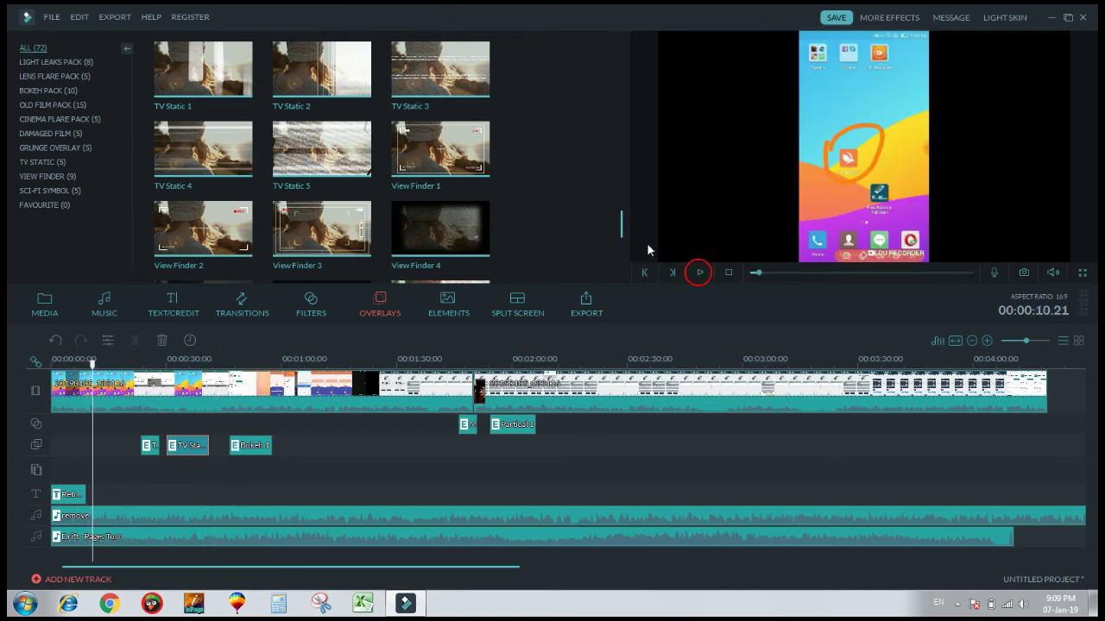
{"action": "left_click", "coordinate": [468, 313]}
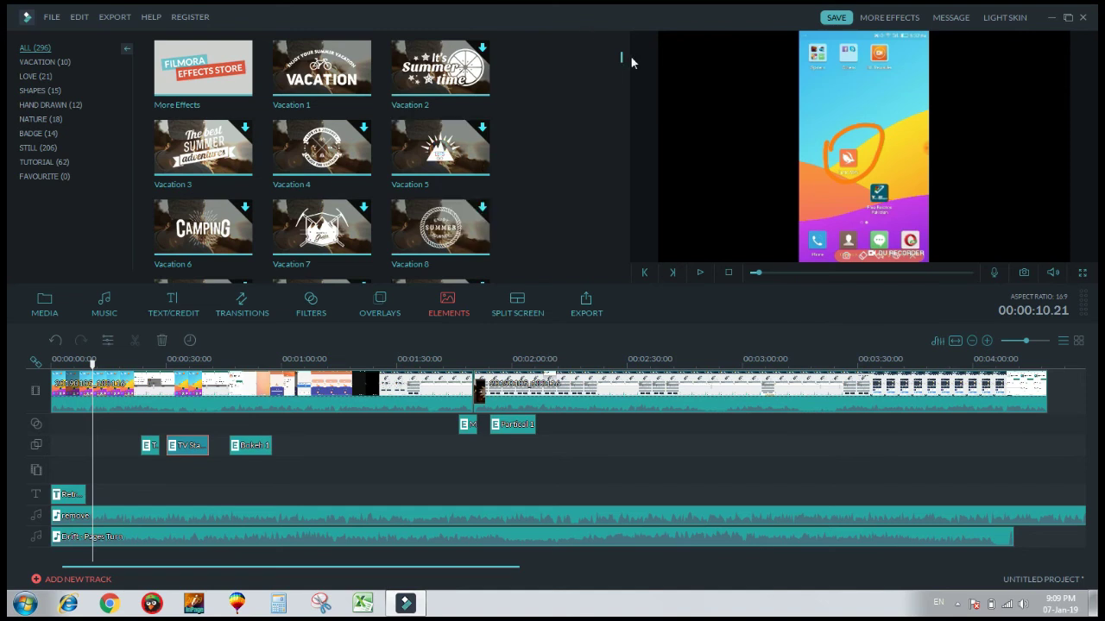
{"action": "scroll", "coordinate": [623, 63], "scroll_direction": "down", "scroll_amount": 5}
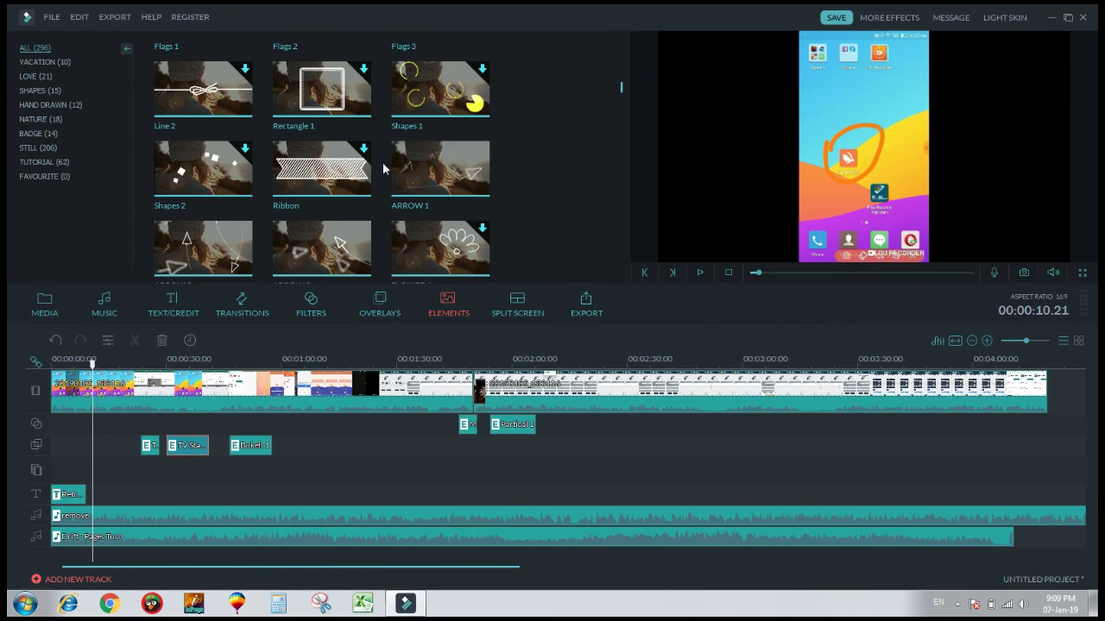
{"action": "left_click", "coordinate": [350, 174]}
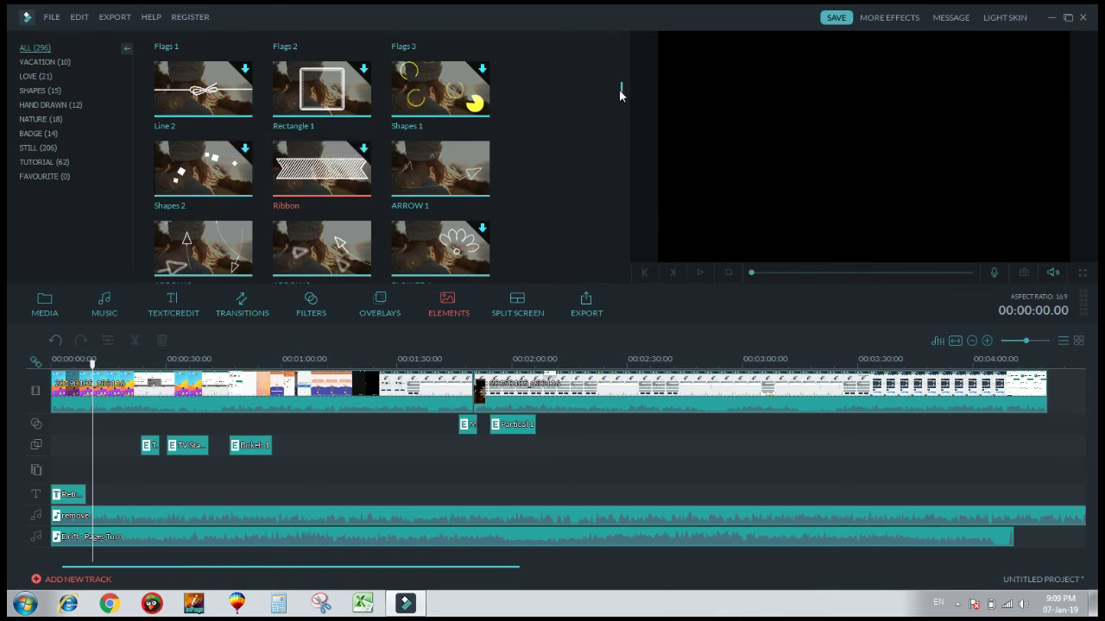
{"action": "left_click_drag", "start_coordinate": [621, 92], "coordinate": [624, 107]}
{"action": "mouse_move", "coordinate": [327, 167]}
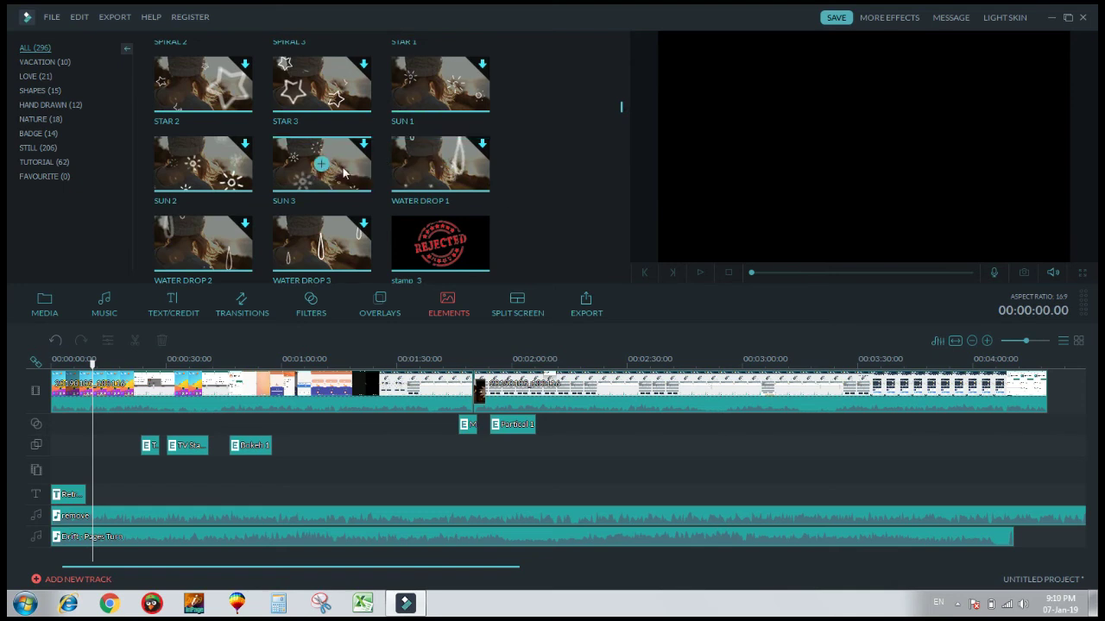
{"action": "left_click", "coordinate": [368, 150]}
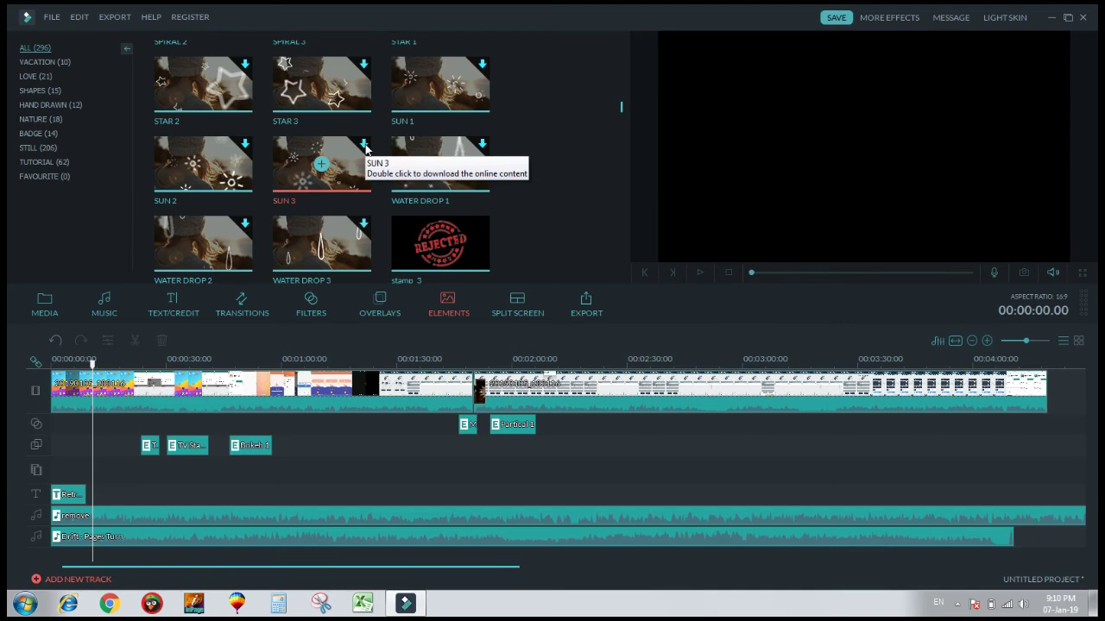
{"action": "double_click", "coordinate": [322, 169]}
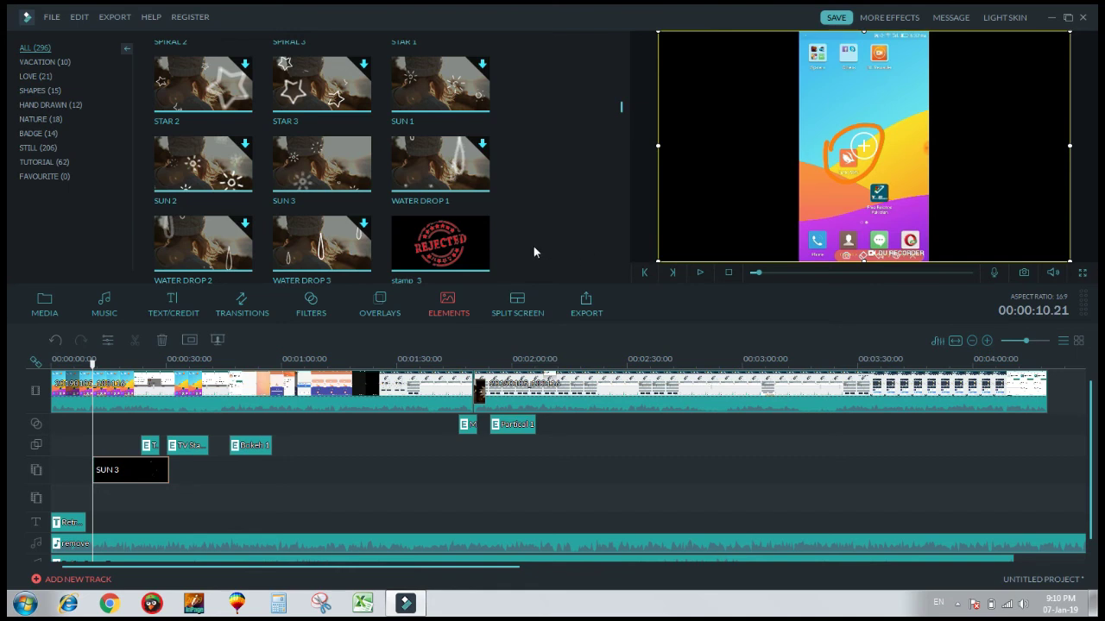
Step: Play back the SUN 3 element and shrink it into the lower-right part of the video frame, keeping its motion setting
{"action": "left_click", "coordinate": [700, 272]}
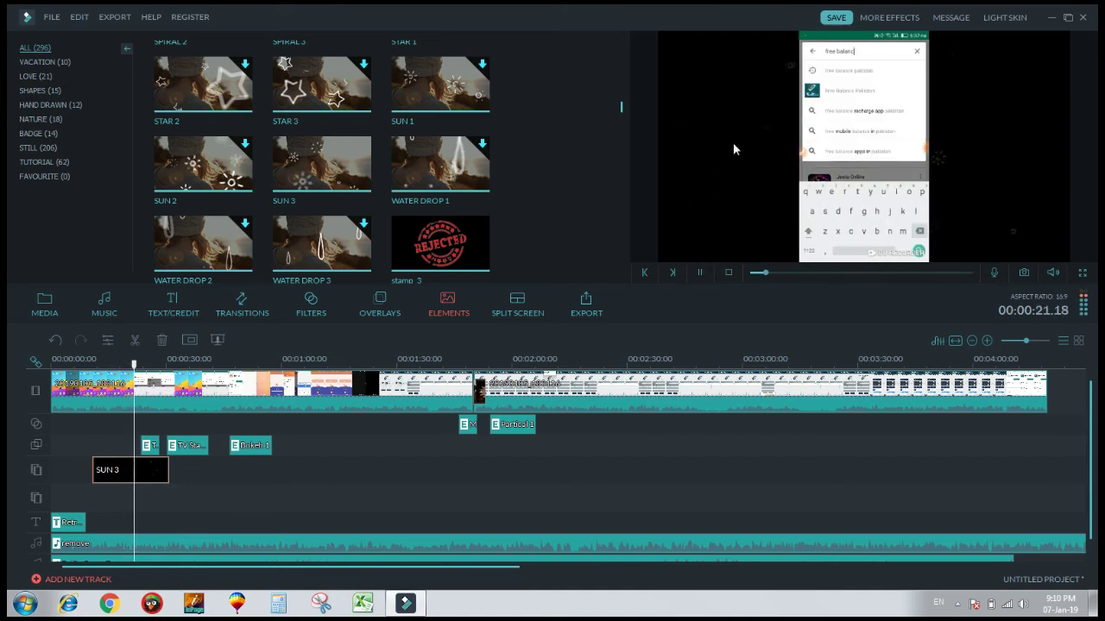
{"action": "left_click", "coordinate": [701, 274]}
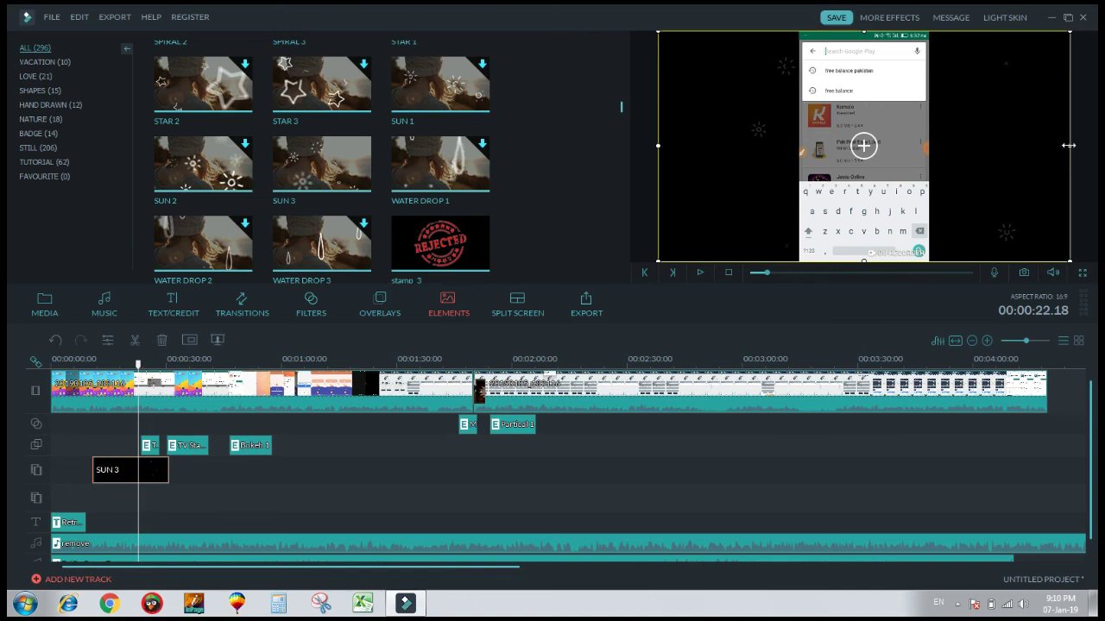
{"action": "left_click_drag", "start_coordinate": [658, 145], "coordinate": [832, 153]}
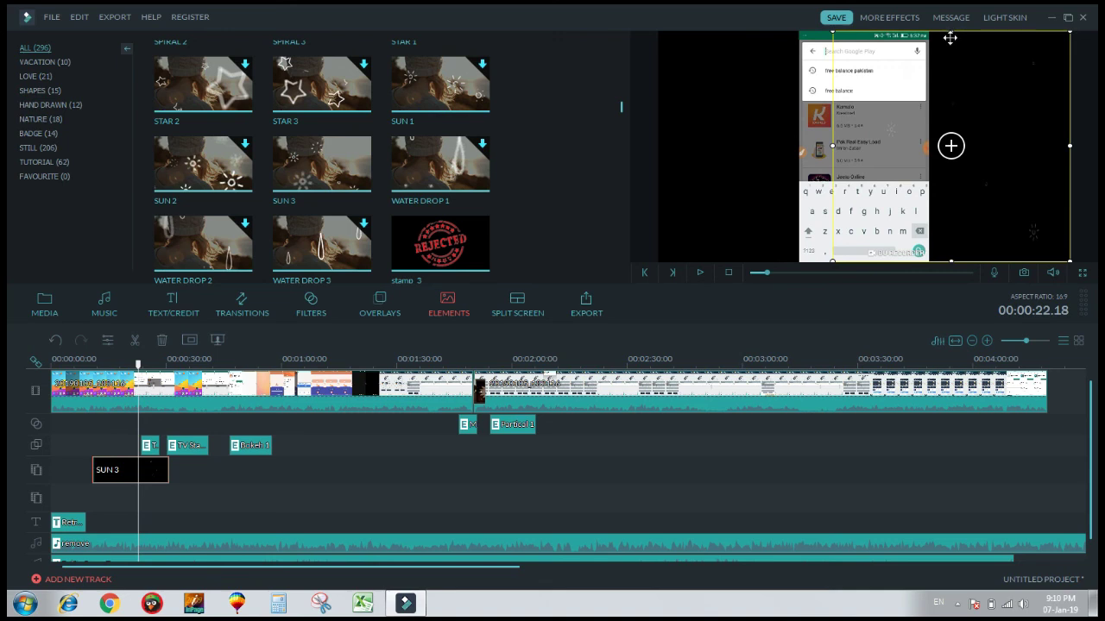
{"action": "left_click_drag", "start_coordinate": [950, 31], "coordinate": [958, 114]}
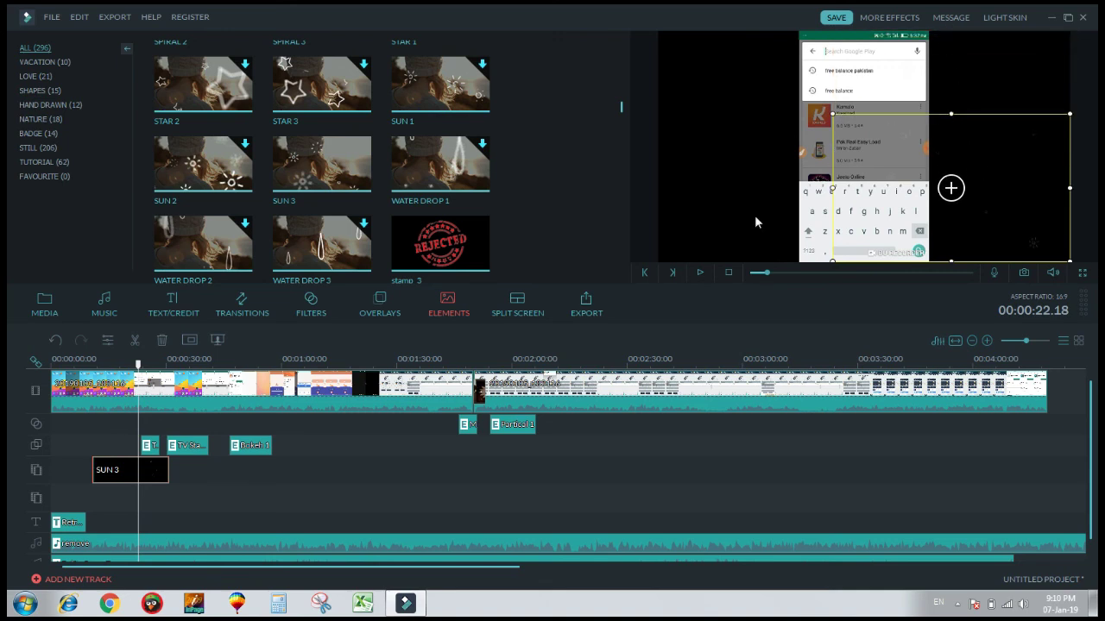
{"action": "double_click", "coordinate": [119, 469]}
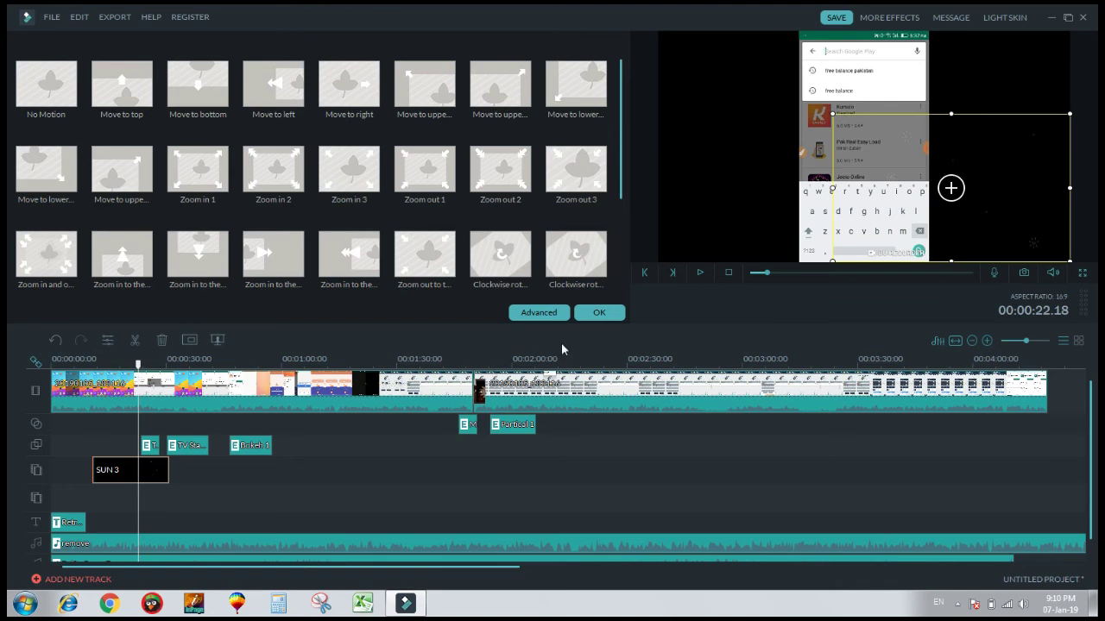
{"action": "left_click", "coordinate": [599, 314]}
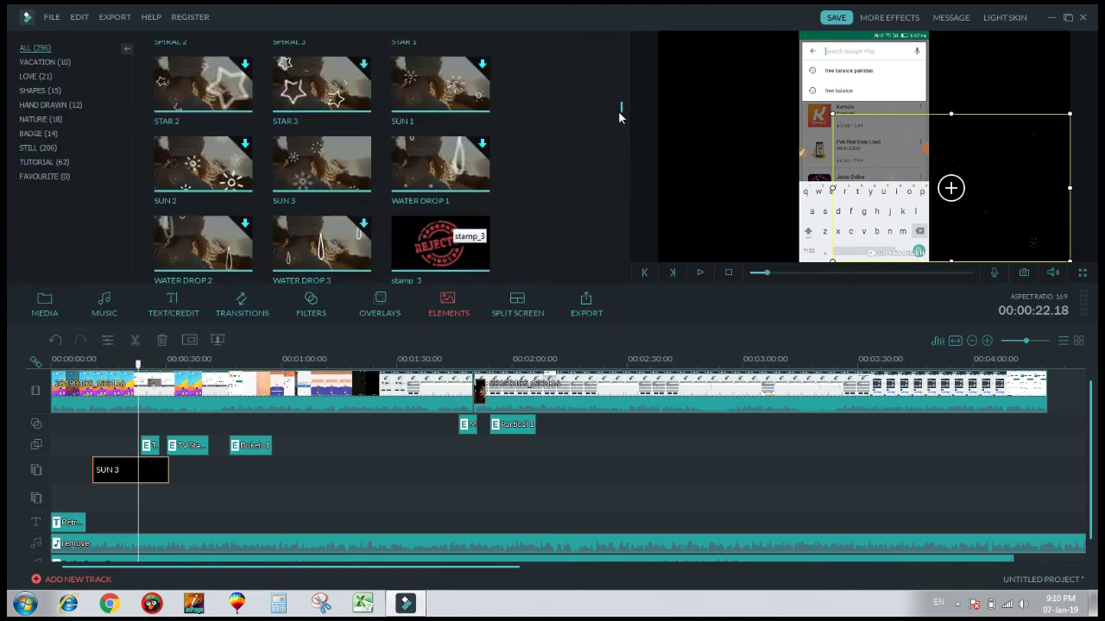
Step: Look through the remaining elements and preview the two-column split screen layout at full screen
{"action": "left_click_drag", "start_coordinate": [618, 116], "coordinate": [622, 122]}
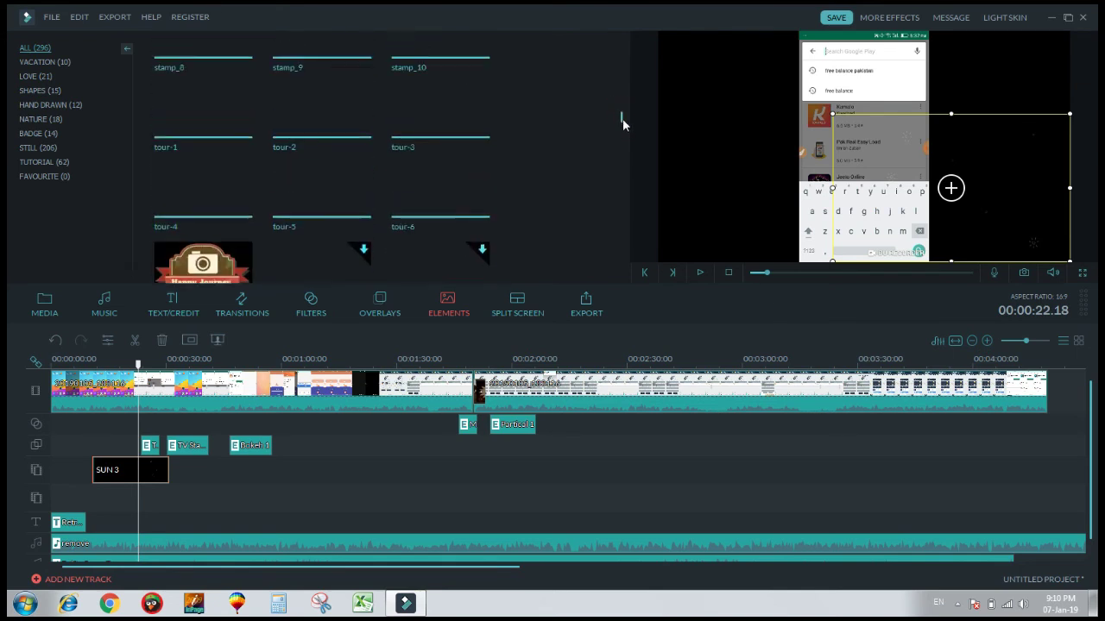
{"action": "left_click_drag", "start_coordinate": [624, 120], "coordinate": [624, 127]}
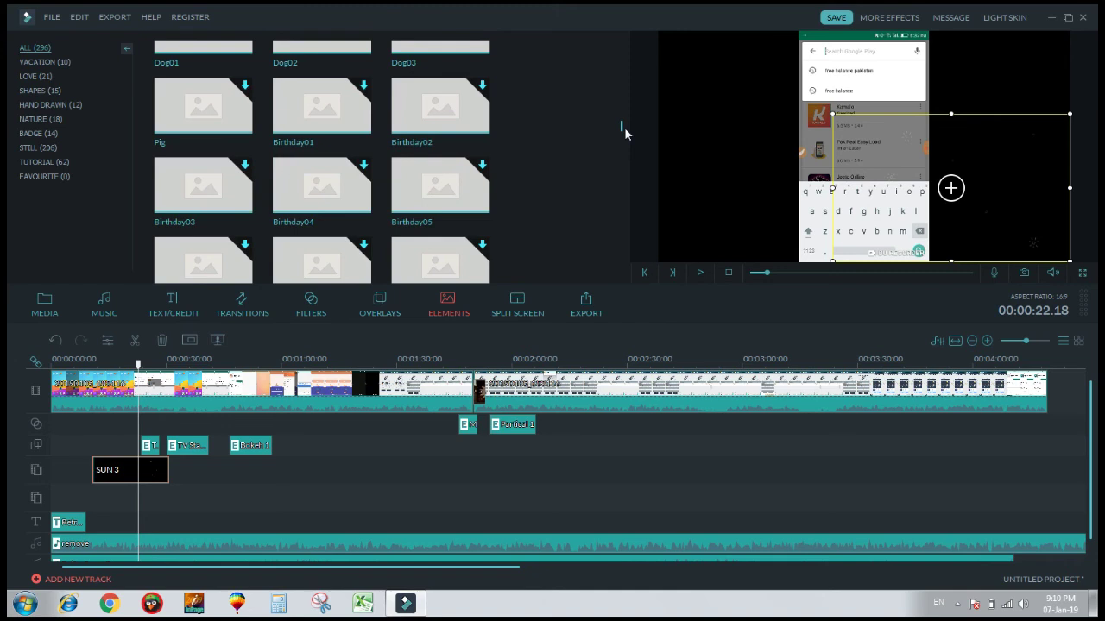
{"action": "mouse_move", "coordinate": [626, 126]}
{"action": "left_mouse_down"}
{"action": "mouse_move", "coordinate": [624, 242]}
{"action": "mouse_move", "coordinate": [620, 133]}
{"action": "left_mouse_up"}
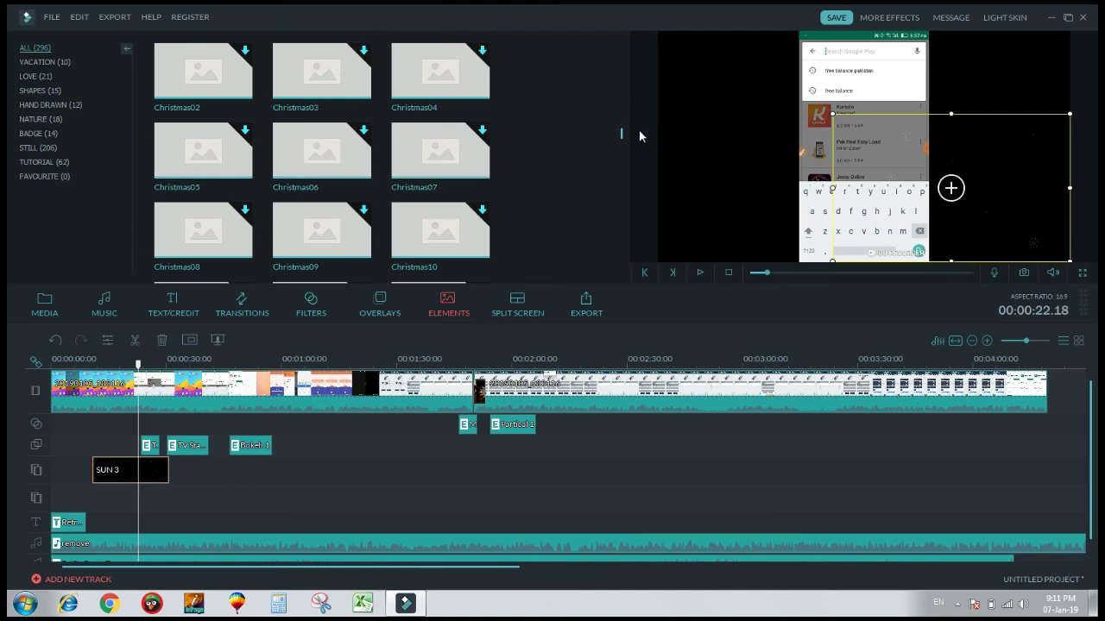
{"action": "left_click_drag", "start_coordinate": [622, 136], "coordinate": [622, 54]}
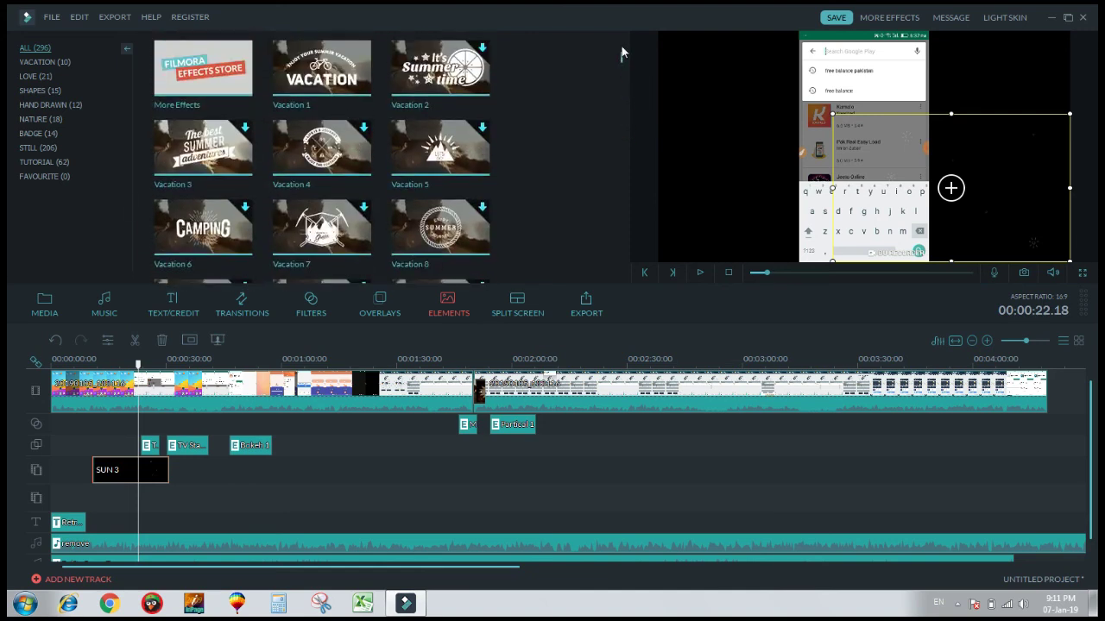
{"action": "left_click", "coordinate": [519, 304]}
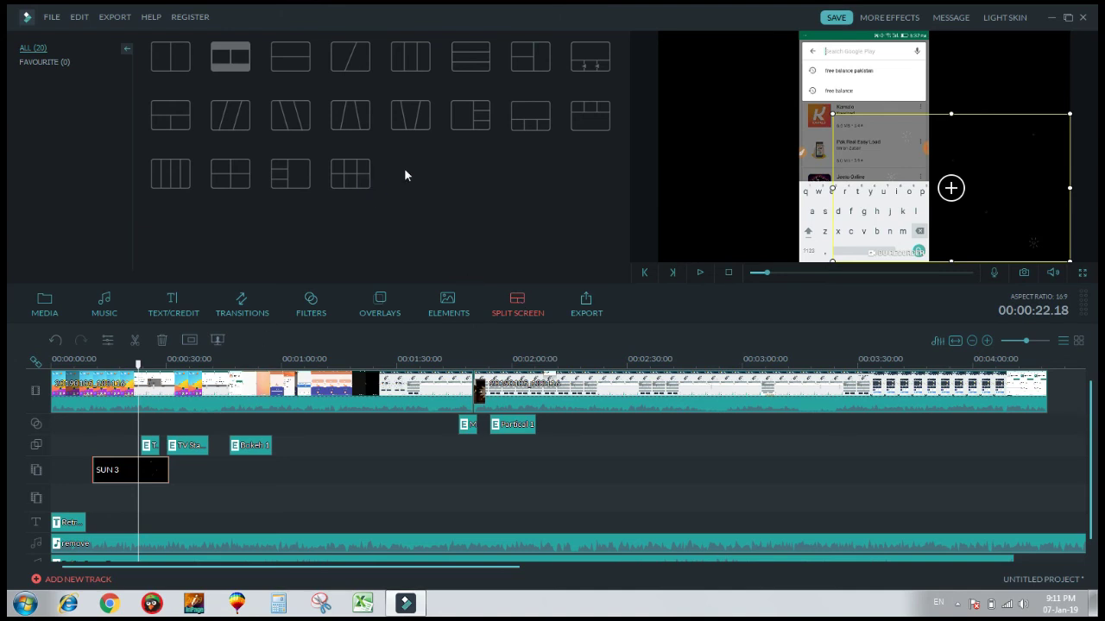
{"action": "left_click", "coordinate": [188, 69]}
{"action": "left_click", "coordinate": [185, 66]}
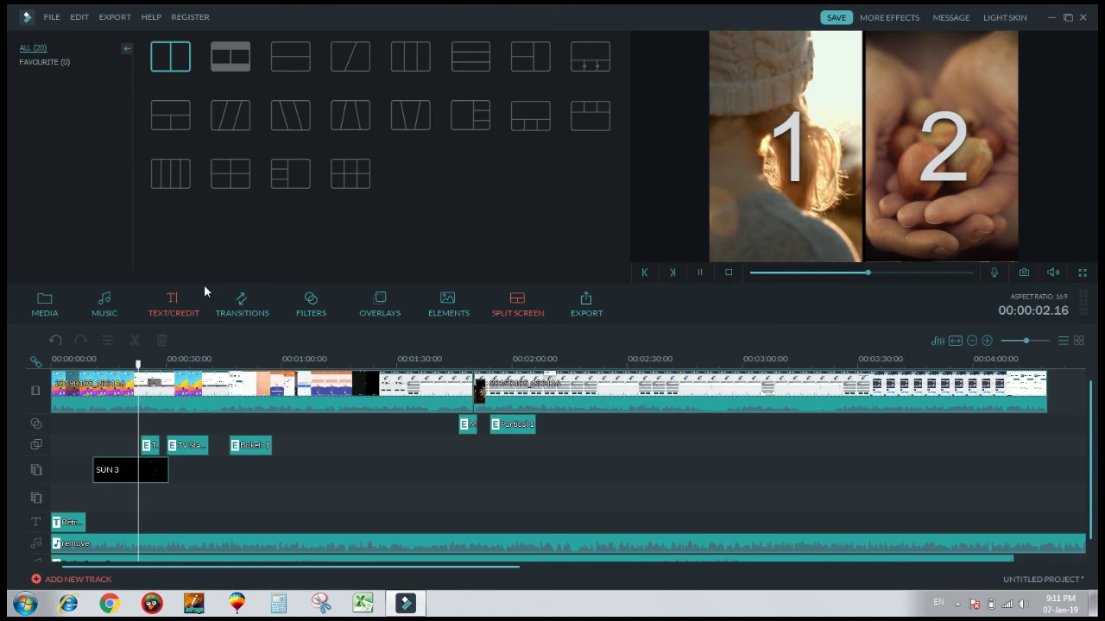
{"action": "double_click", "coordinate": [779, 164]}
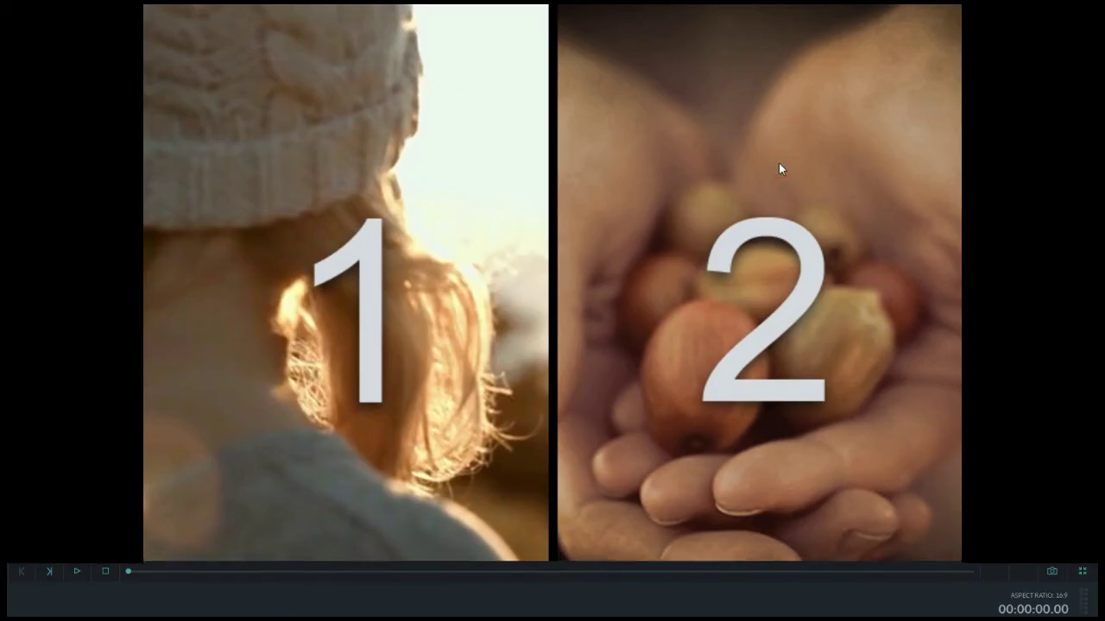
{"action": "double_click", "coordinate": [780, 164]}
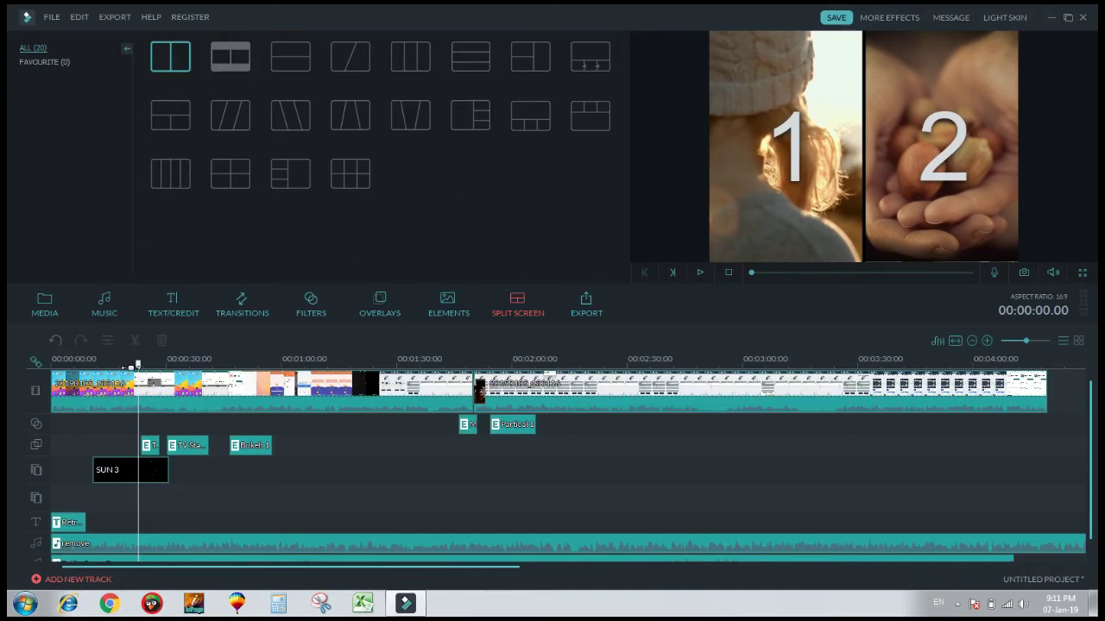
Step: Insert the slanted three-pane split screen at 00:01:50.00, filling zones 1 to 3 with 20190105_183116, the abstract-modern-glowing image and Mobile-PNG-Clipart
{"action": "left_click_drag", "start_coordinate": [138, 368], "coordinate": [570, 394]}
{"action": "double_click", "coordinate": [427, 123]}
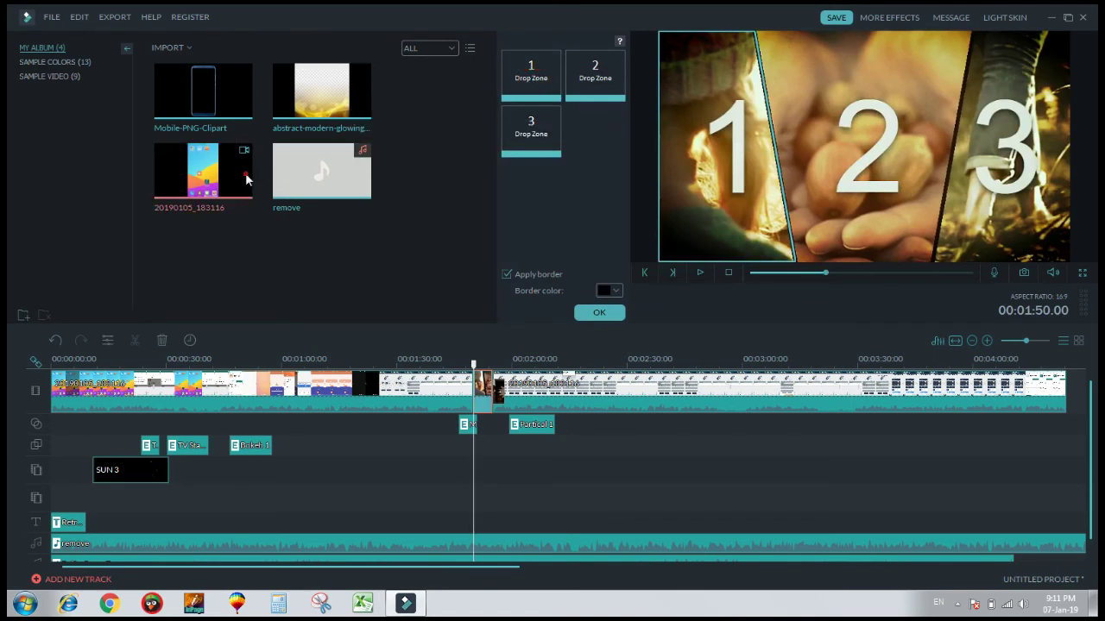
{"action": "left_click_drag", "start_coordinate": [523, 82], "coordinate": [523, 78]}
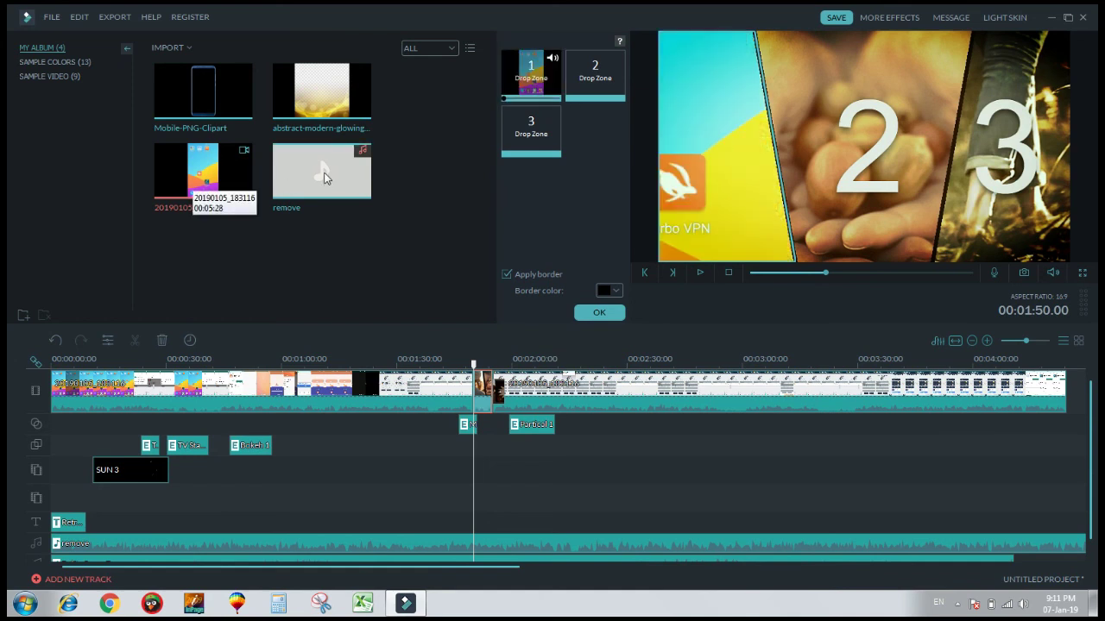
{"action": "left_click_drag", "start_coordinate": [325, 113], "coordinate": [425, 114]}
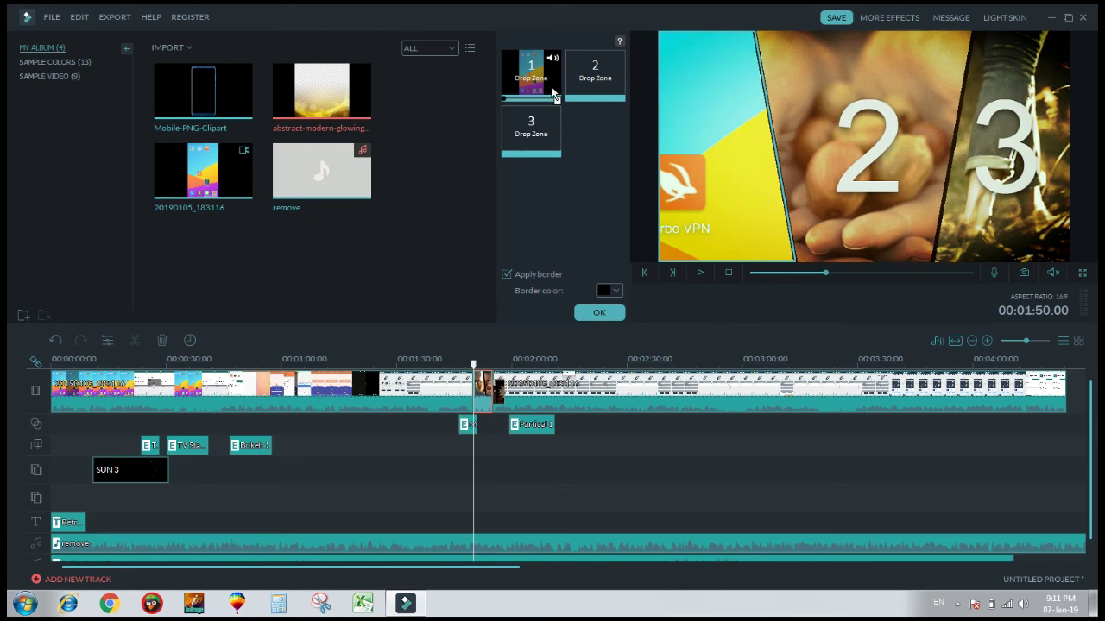
{"action": "left_click_drag", "start_coordinate": [594, 87], "coordinate": [591, 82]}
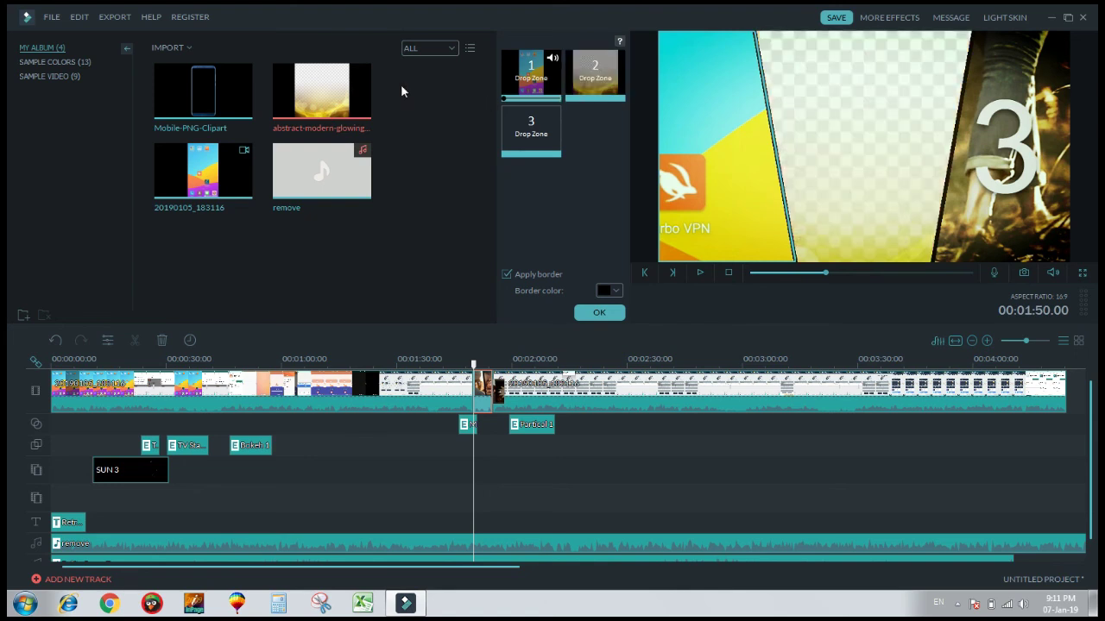
{"action": "left_click", "coordinate": [239, 106]}
{"action": "left_click_drag", "start_coordinate": [242, 111], "coordinate": [470, 110]}
{"action": "left_click_drag", "start_coordinate": [528, 138], "coordinate": [524, 134]}
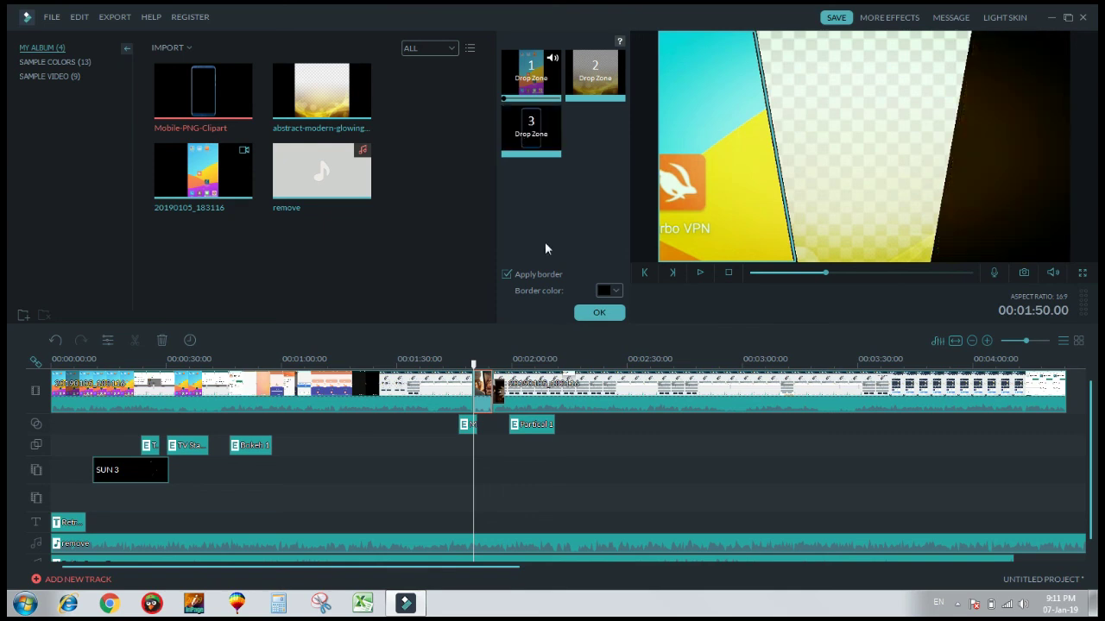
Step: Play back the split screen from 00:01:50 and accept its settings
{"action": "left_click", "coordinate": [700, 272]}
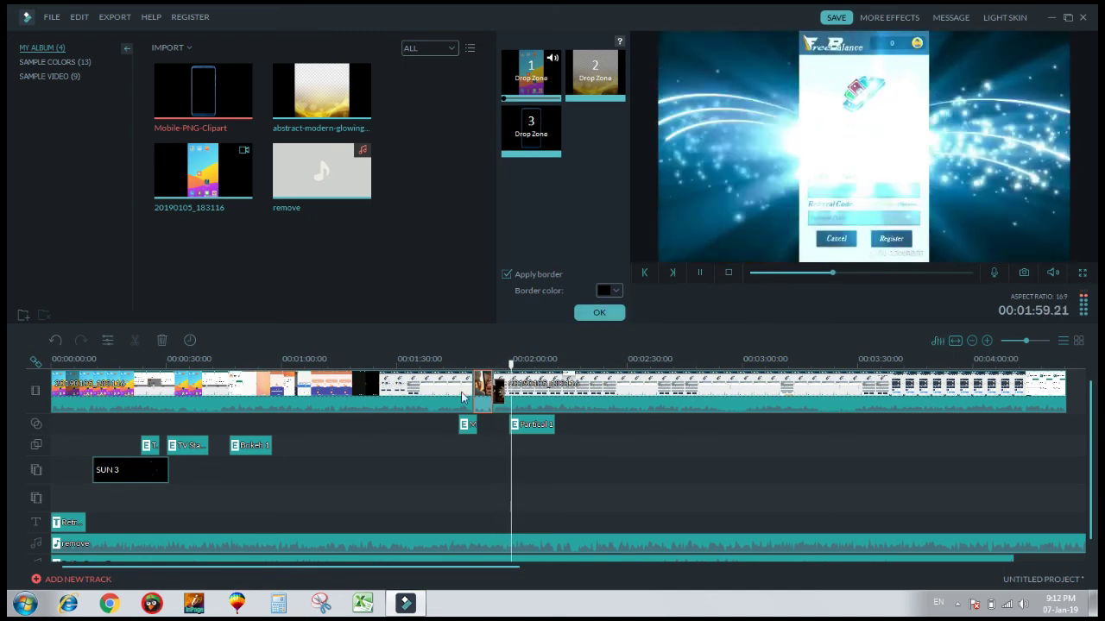
{"action": "left_click_drag", "start_coordinate": [513, 363], "coordinate": [473, 362]}
{"action": "left_click", "coordinate": [693, 219]}
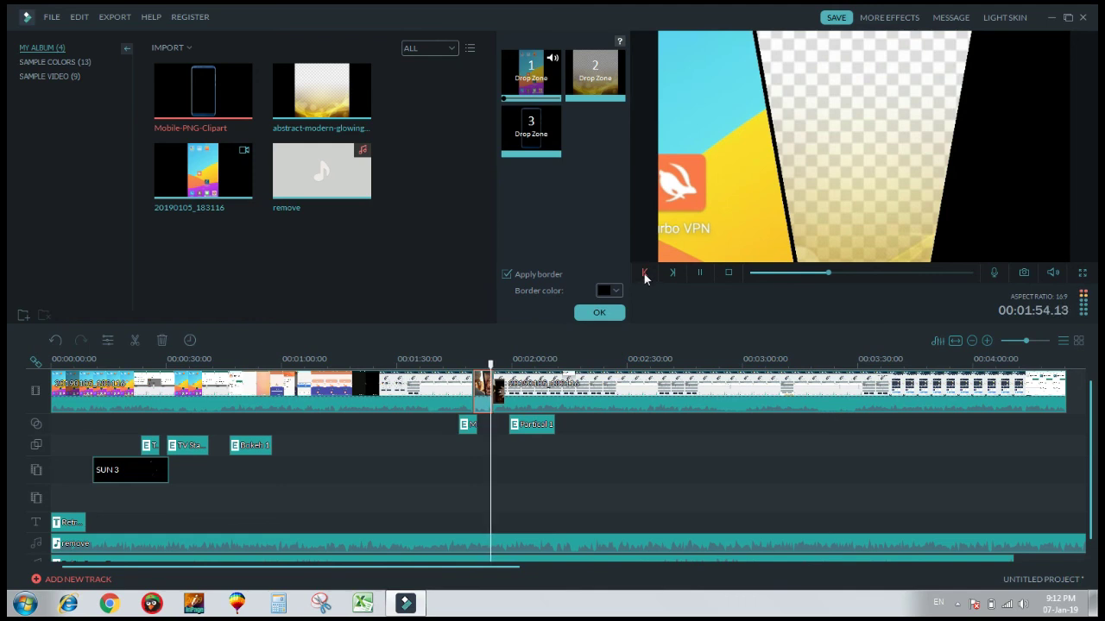
{"action": "left_click", "coordinate": [700, 272]}
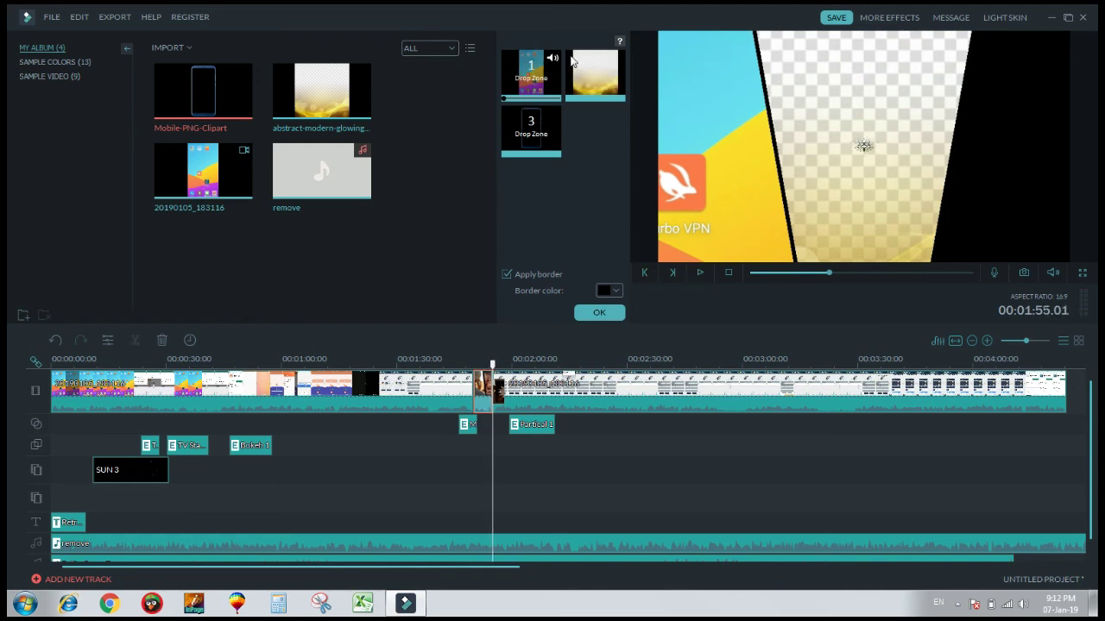
{"action": "left_click", "coordinate": [596, 317]}
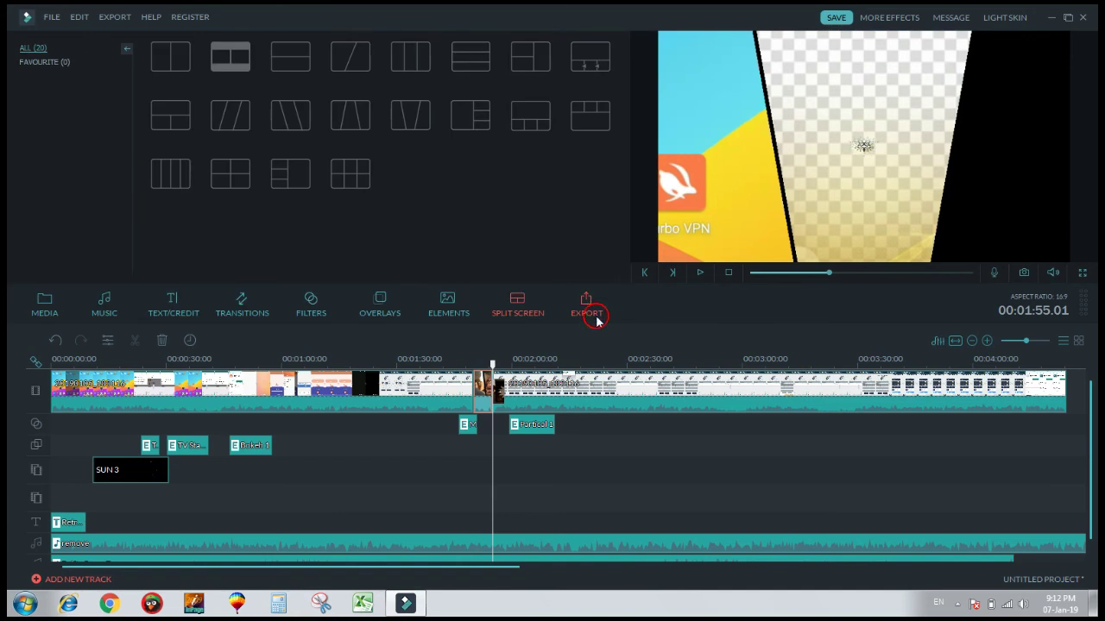
Step: Preview the six-pane split screen, insert it at 00:01:55.00 and accept it with all six drop zones left empty
{"action": "left_click", "coordinate": [348, 175]}
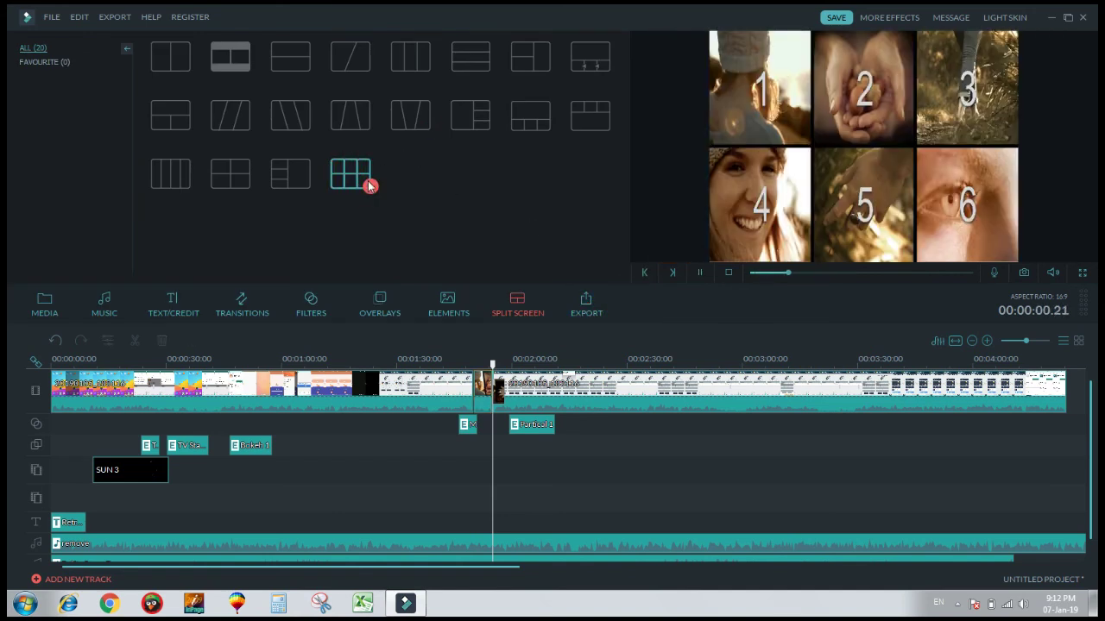
{"action": "left_click", "coordinate": [579, 360]}
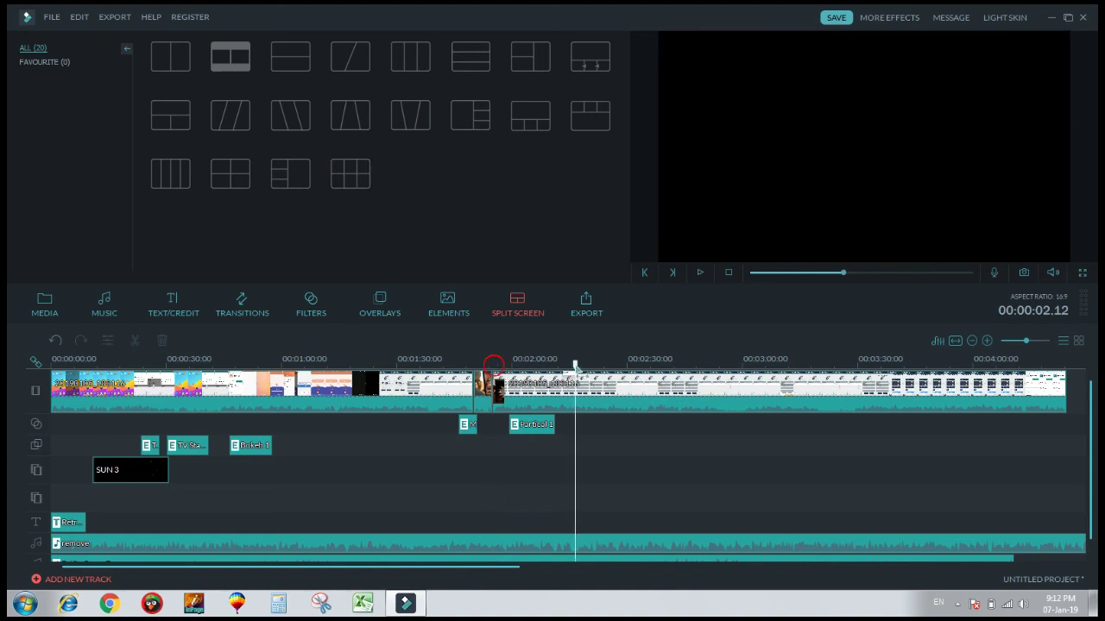
{"action": "double_click", "coordinate": [367, 185]}
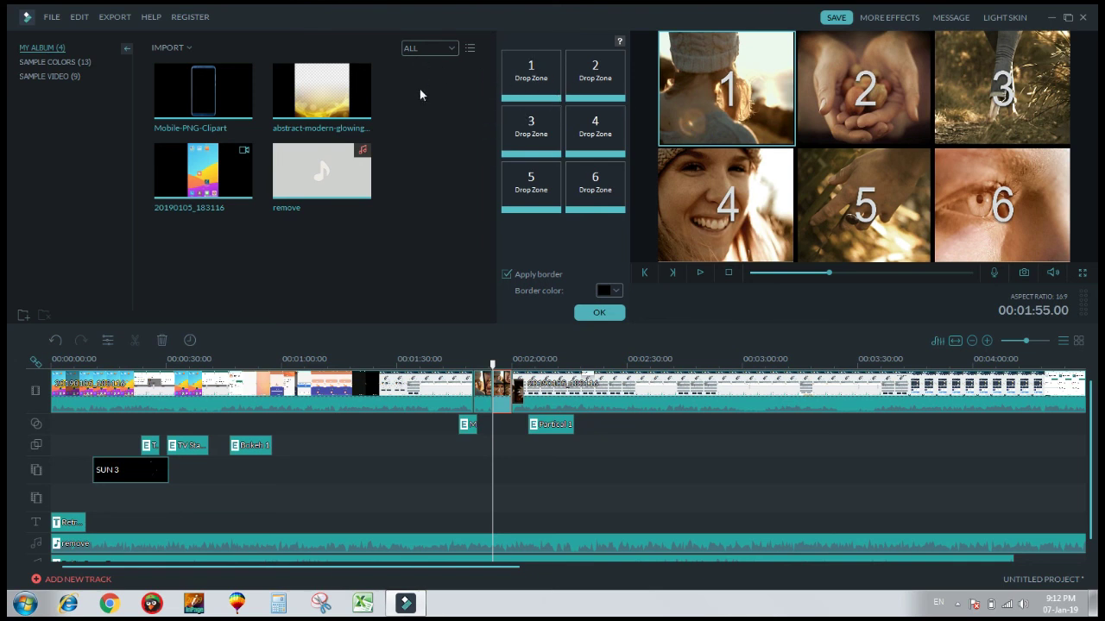
{"action": "left_click", "coordinate": [597, 315]}
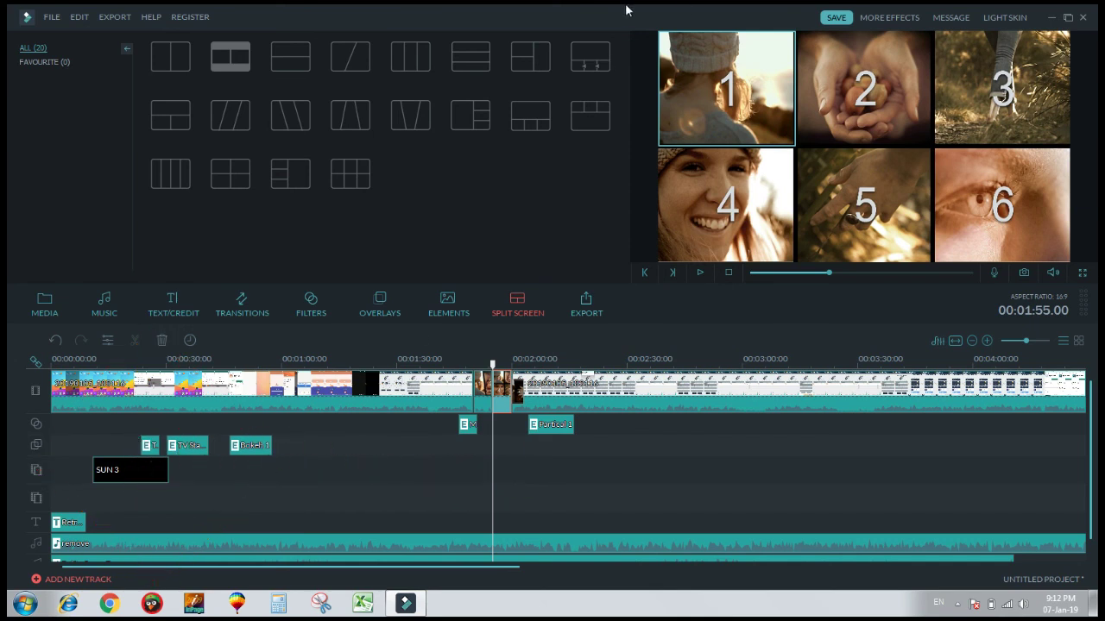
Step: Minimise the video editor and open youtube.com in Chrome
{"action": "left_click", "coordinate": [1048, 17]}
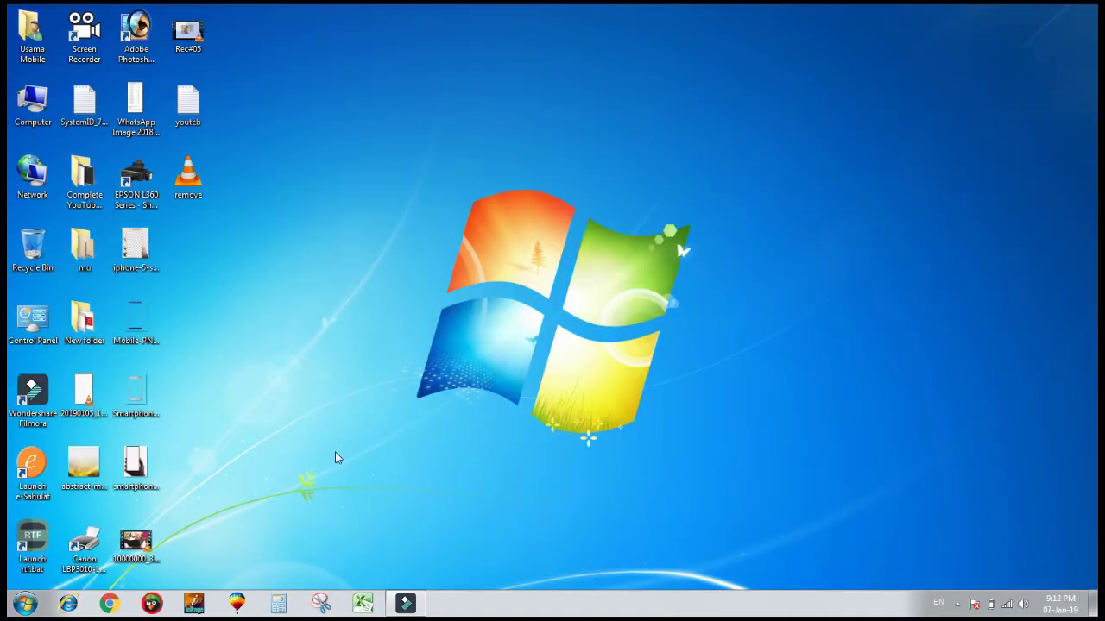
{"action": "left_click", "coordinate": [110, 605]}
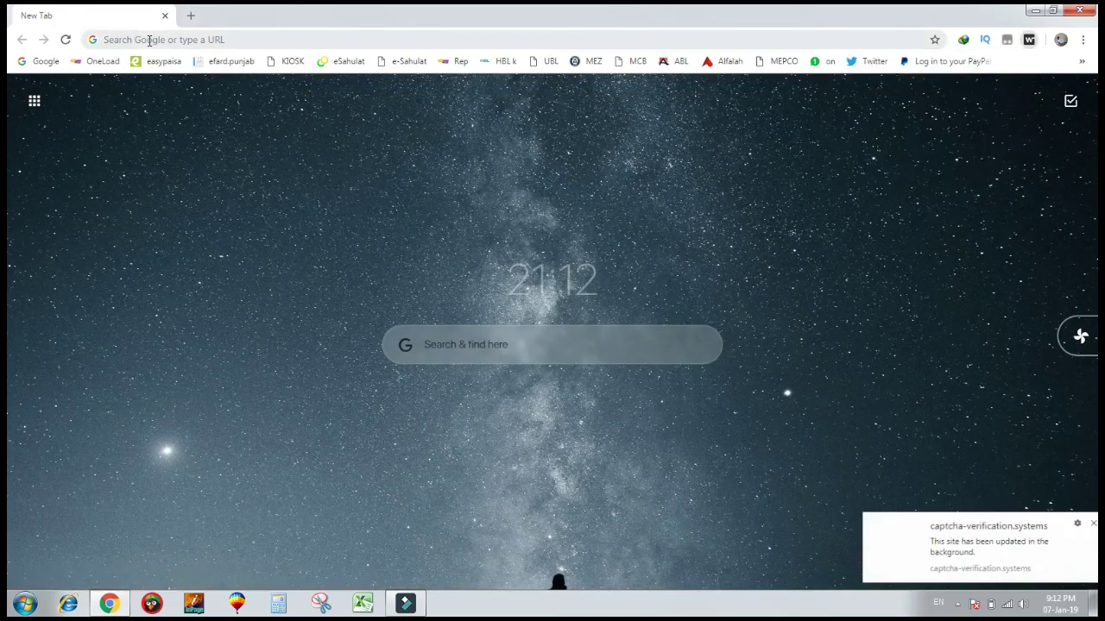
{"action": "left_click", "coordinate": [150, 39]}
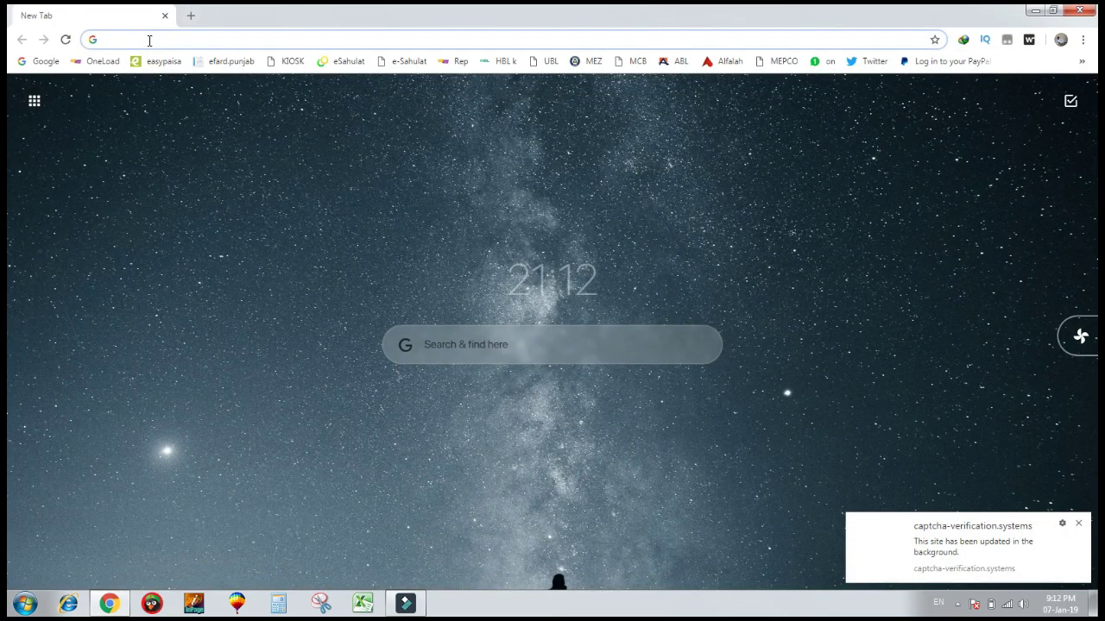
{"action": "type", "text": "y"}
{"action": "key", "text": "Return"}
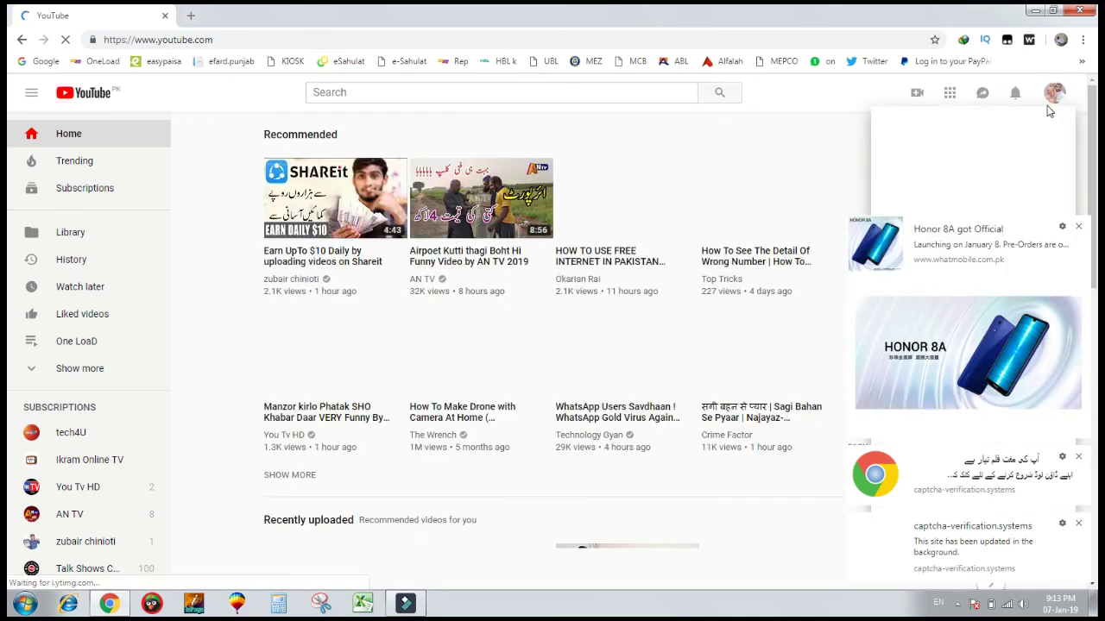
Step: Open the uploads of the signed-in YouTube channel and start the video "Online Earnig ? on mobile app"
{"action": "left_click", "coordinate": [943, 175]}
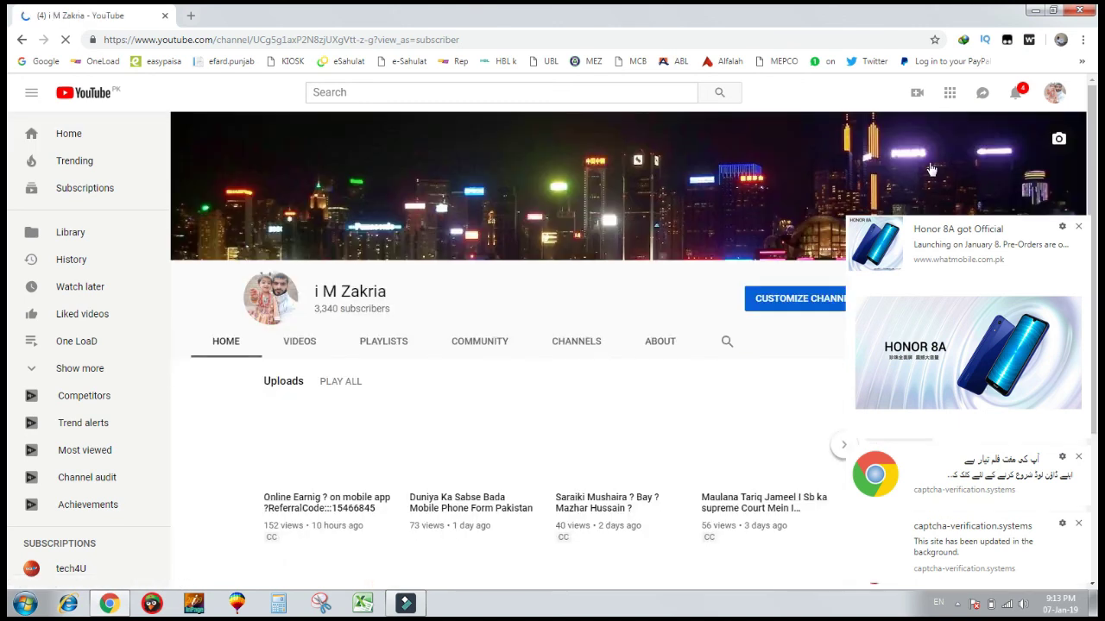
{"action": "left_click", "coordinate": [290, 348]}
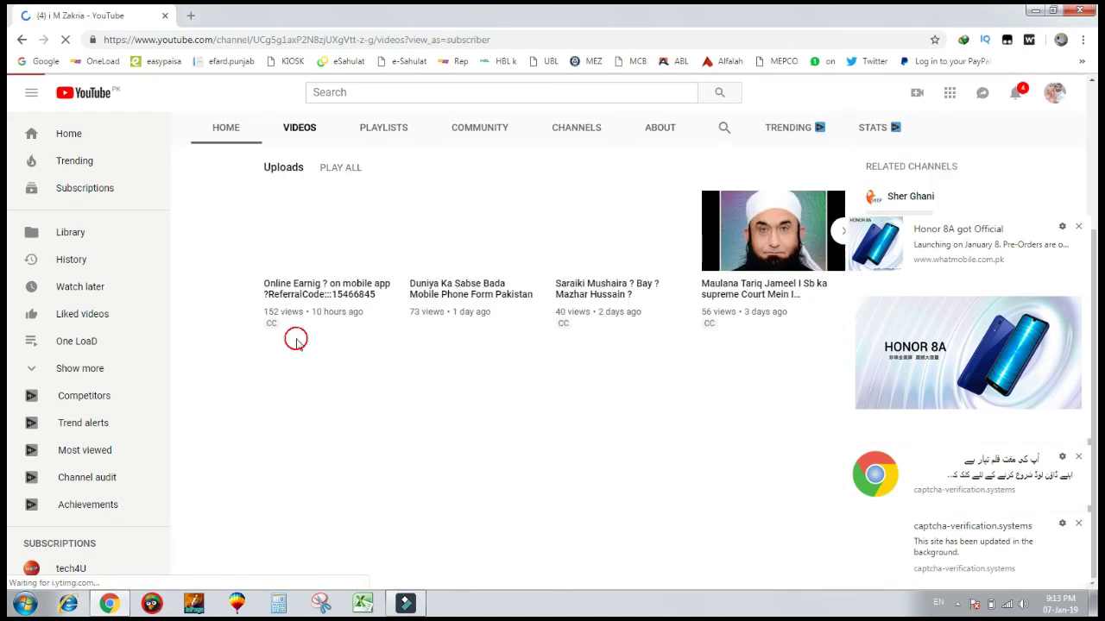
{"action": "left_click", "coordinate": [327, 243]}
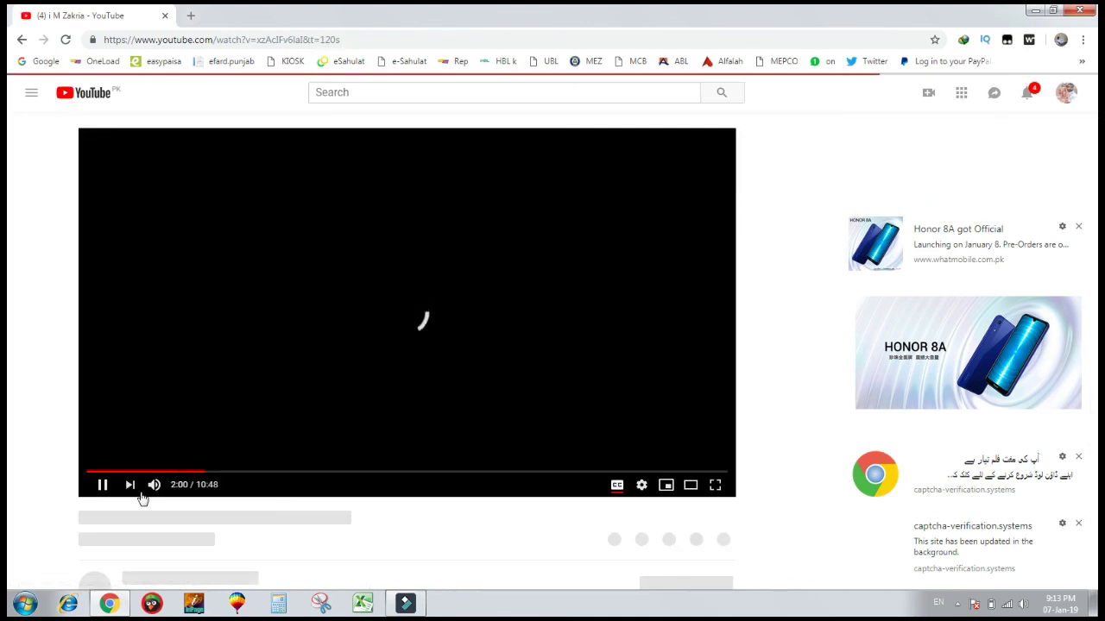
Step: Mute the video, replay it from the start and skip ahead to examine its phone-frame and presenter layout
{"action": "left_click", "coordinate": [154, 484]}
{"action": "left_click_drag", "start_coordinate": [197, 474], "coordinate": [82, 474]}
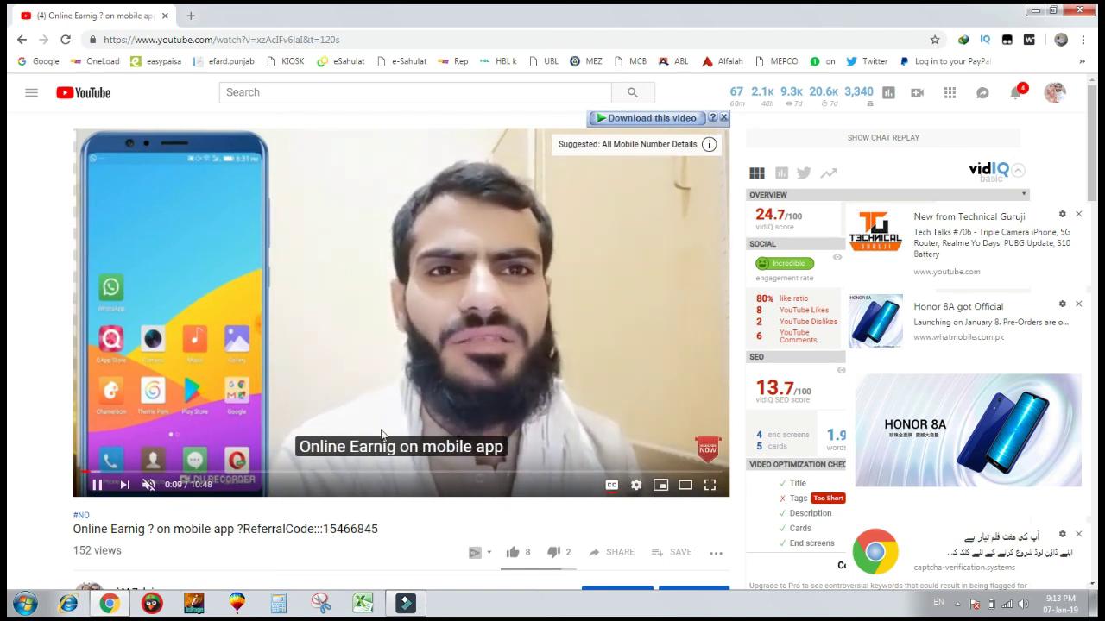
{"action": "left_click", "coordinate": [97, 472]}
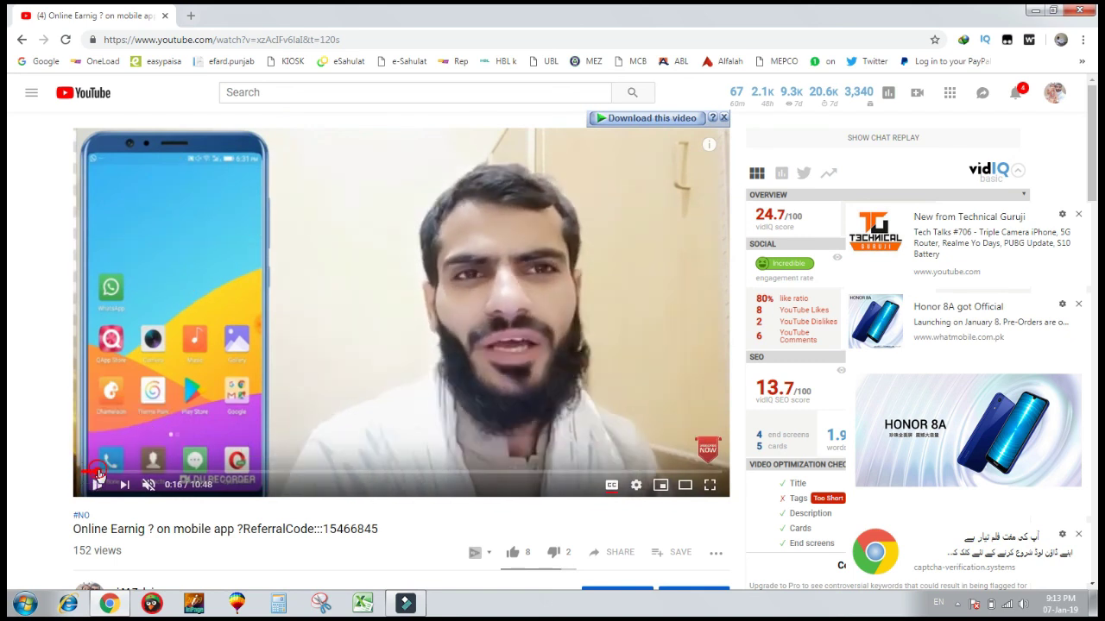
{"action": "left_click", "coordinate": [148, 473]}
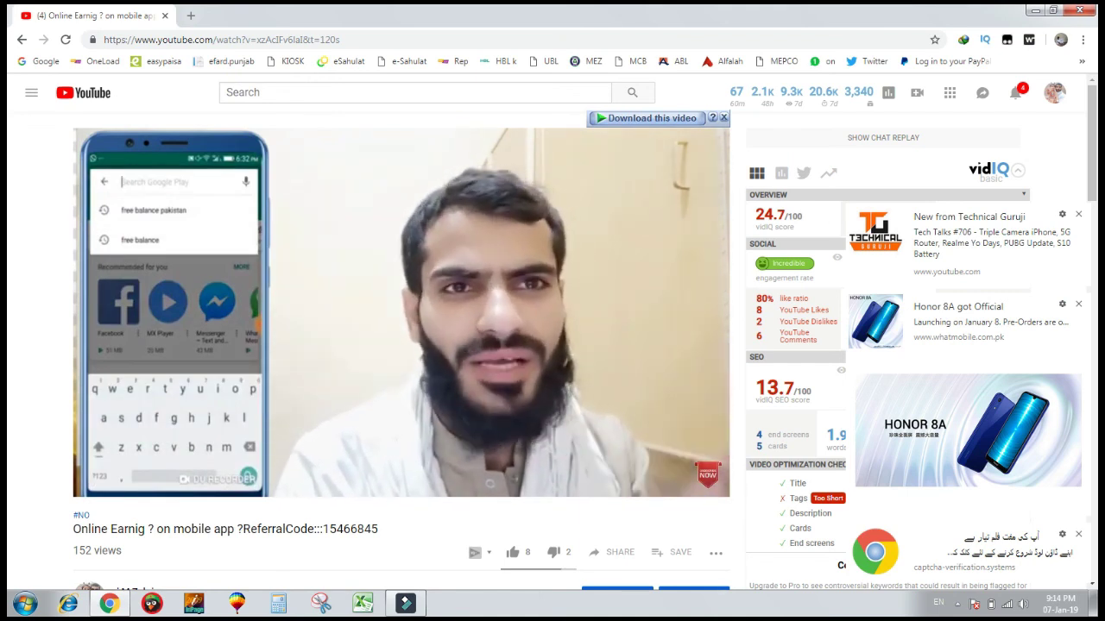
Step: Minimise the browser and dismiss the stack of web notifications on the desktop
{"action": "left_click", "coordinate": [1035, 11]}
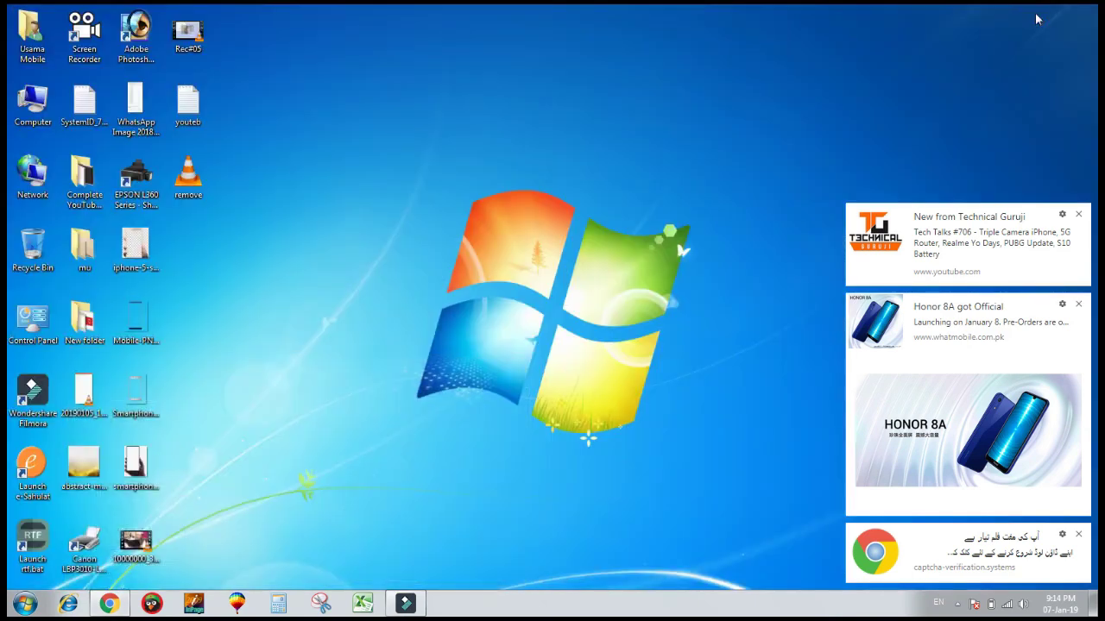
{"action": "left_click", "coordinate": [1078, 215]}
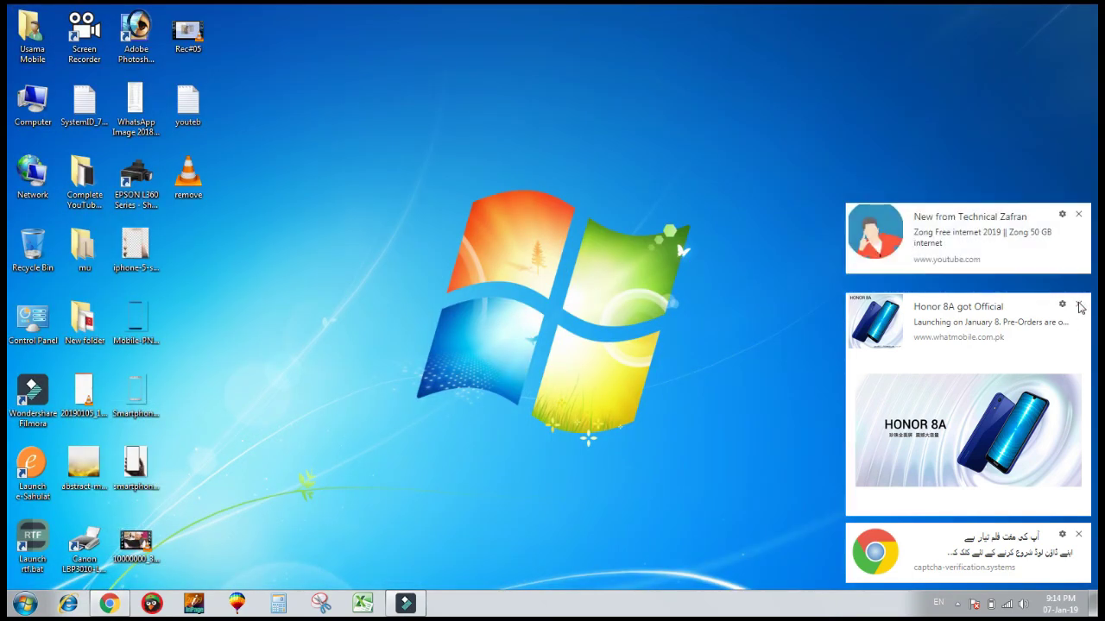
{"action": "left_click", "coordinate": [1078, 307]}
{"action": "left_click", "coordinate": [1078, 306]}
{"action": "left_click", "coordinate": [1078, 307]}
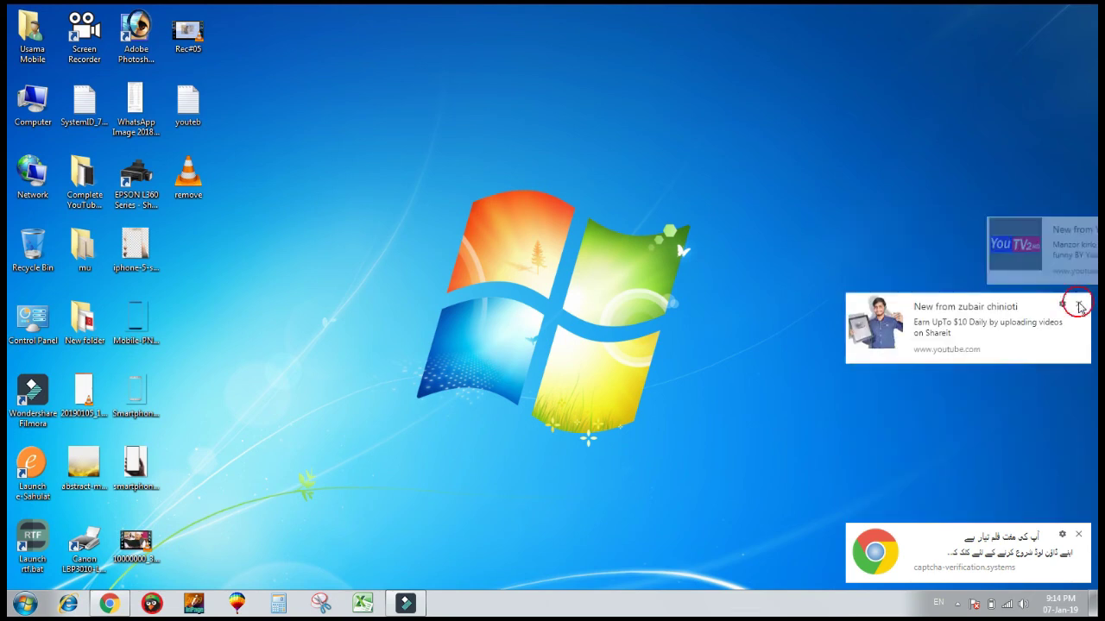
{"action": "left_click", "coordinate": [1078, 306]}
{"action": "left_click", "coordinate": [1078, 306]}
{"action": "left_click", "coordinate": [1078, 307]}
{"action": "left_click", "coordinate": [1078, 307]}
{"action": "left_click", "coordinate": [1078, 306]}
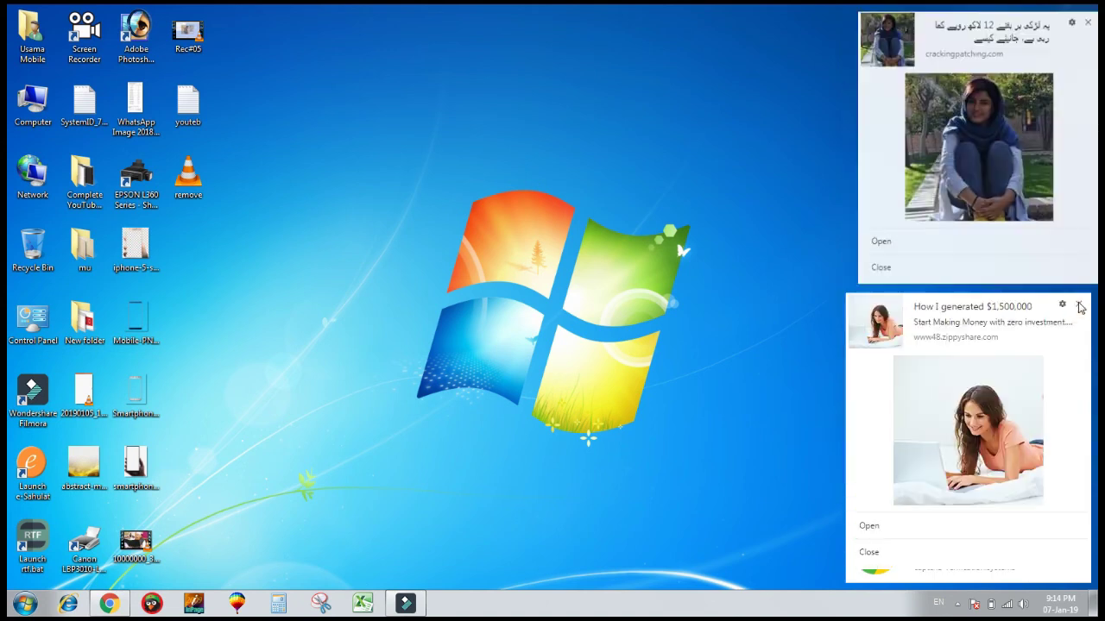
{"action": "left_click", "coordinate": [1078, 306]}
{"action": "left_click", "coordinate": [1078, 307]}
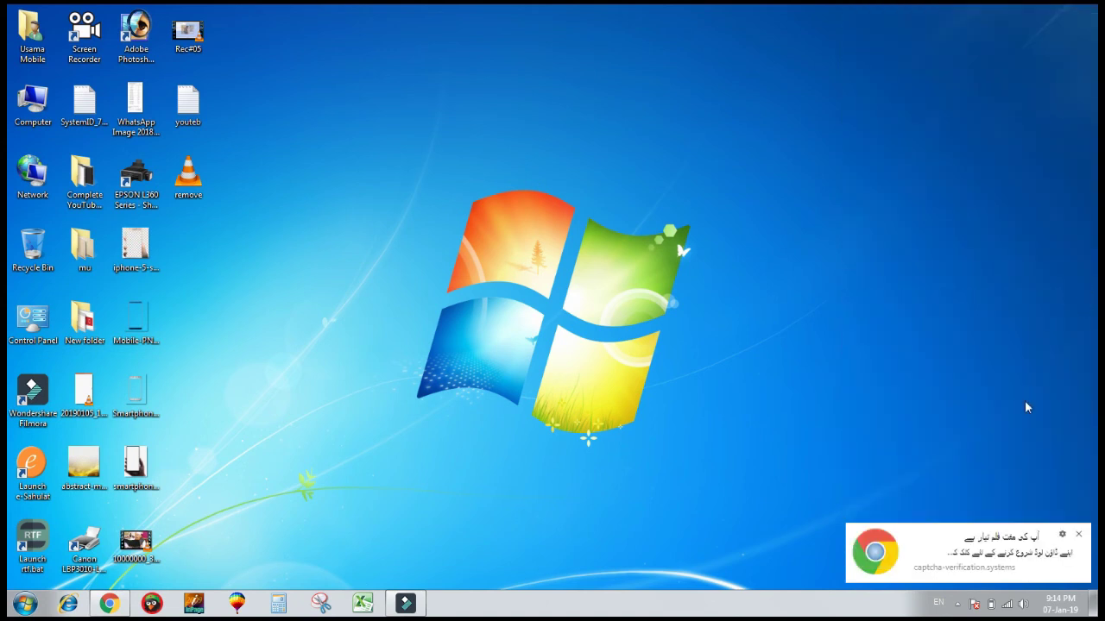